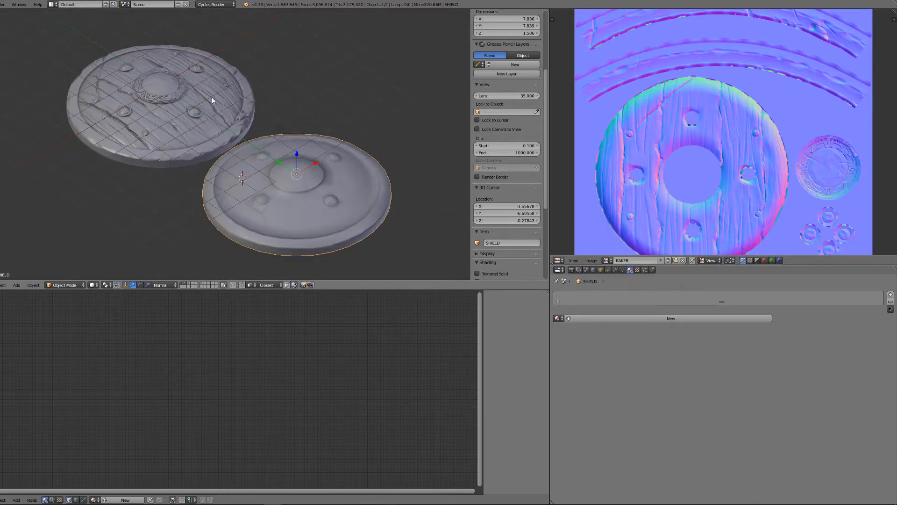
# Examine the sculpted shield and the low-poly shield, including the low-poly mesh and its UV layout.
pyautogui.moveTo(202, 107); pyautogui.dragTo(260, 129, button='middle')
pyautogui.rightClick(263, 122)
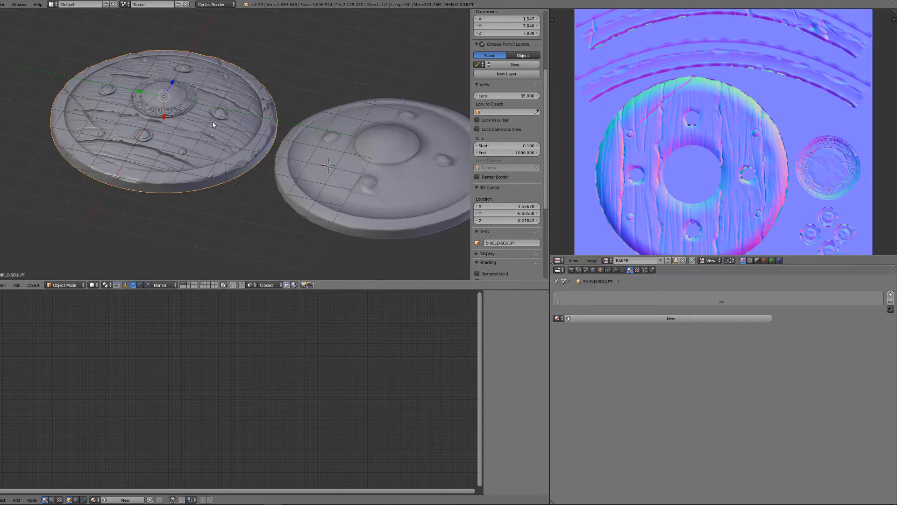
pyautogui.rightClick(312, 153)
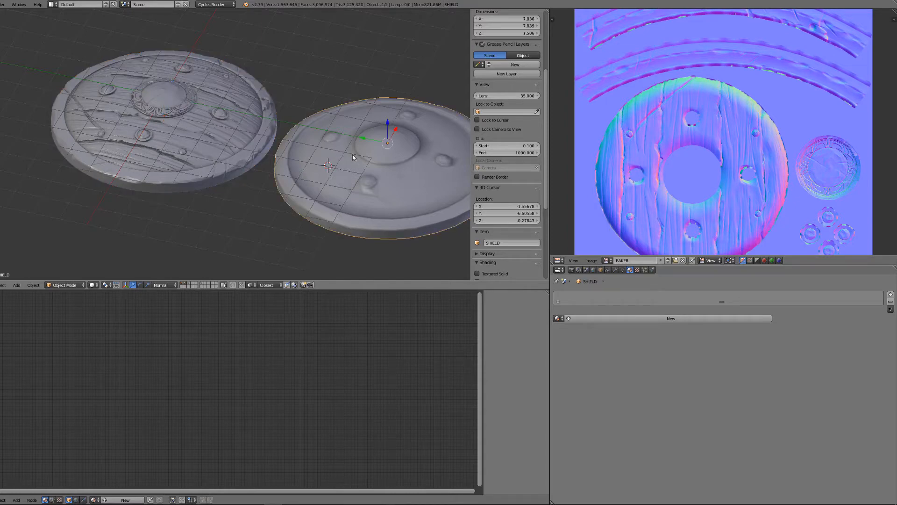
pyautogui.keyDown('shift'); pyautogui.moveTo(354, 156); pyautogui.dragTo(303, 150, button='middle'); pyautogui.keyUp('shift')
pyautogui.press('Tab')
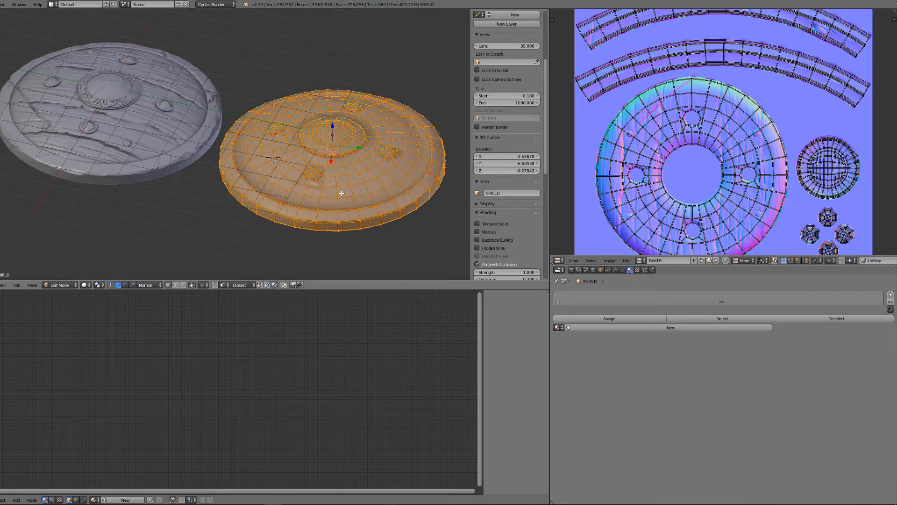
pyautogui.press('Tab')
pyautogui.keyDown('shift'); pyautogui.moveTo(218, 153); pyautogui.dragTo(259, 161, button='middle'); pyautogui.keyUp('shift')
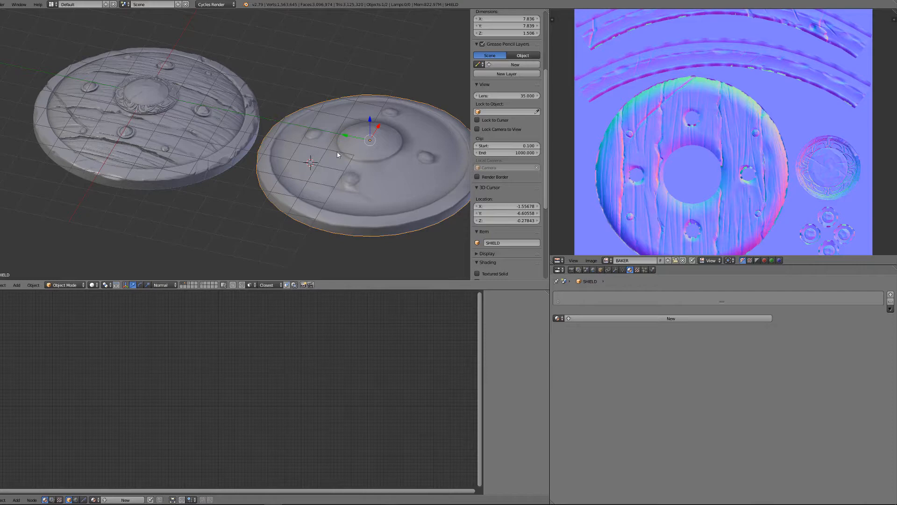
# Clear the low-poly shield's location so it overlaps the sculpt, and select the sculpt with the low-poly shield as active object.
pyautogui.hotkey('alt', 'g')
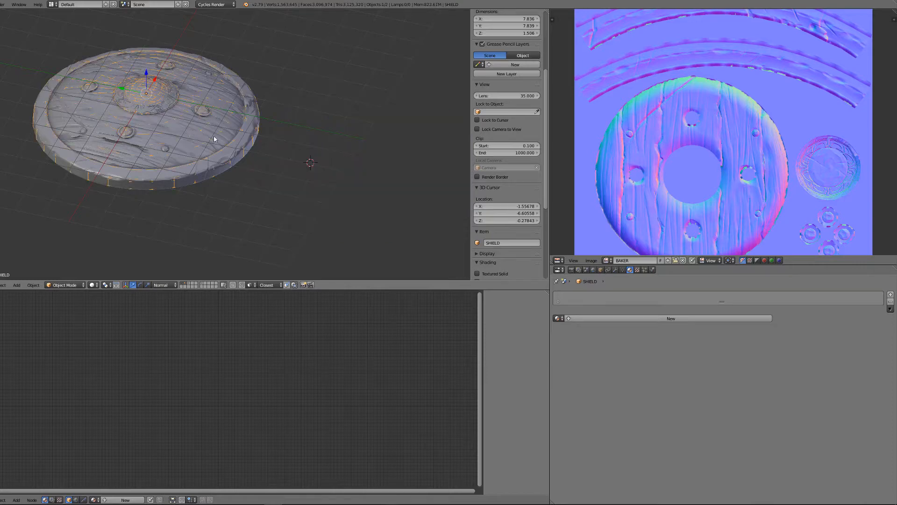
pyautogui.moveTo(215, 138); pyautogui.dragTo(262, 183, button='middle')
pyautogui.scroll(3, 289, 203)
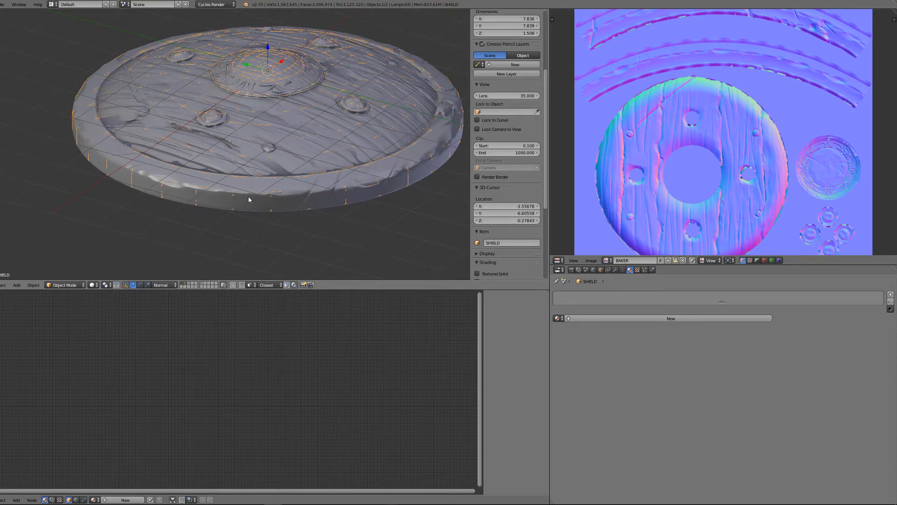
pyautogui.rightClick(249, 199)
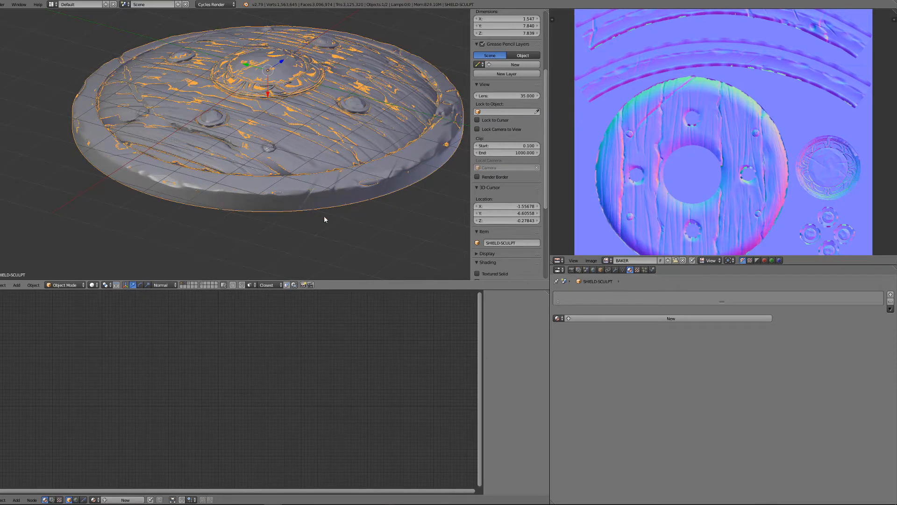
pyautogui.keyDown('shift'); pyautogui.rightClick(222, 190); pyautogui.keyUp('shift')
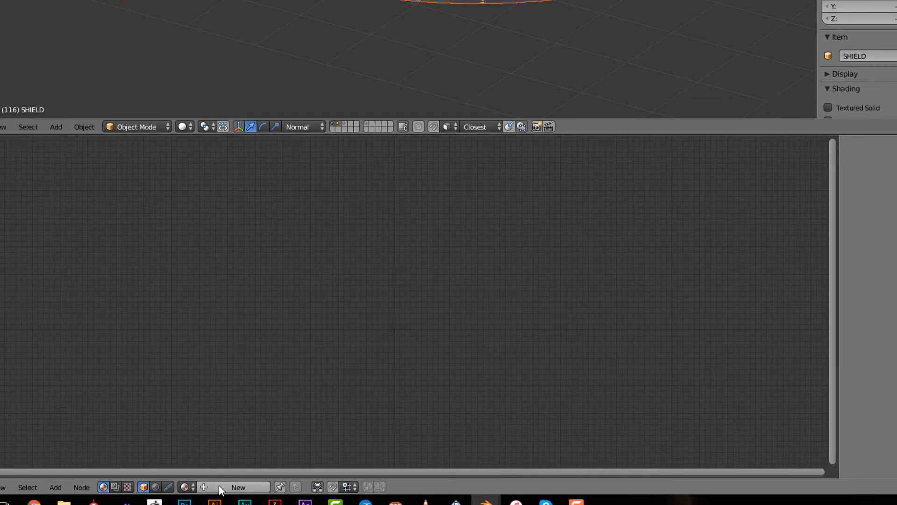
# Create a material for the low-poly shield with texture coordinate, mapping and image texture nodes feeding the Diffuse BSDF, using the BAKER image.
pyautogui.click(220, 488)
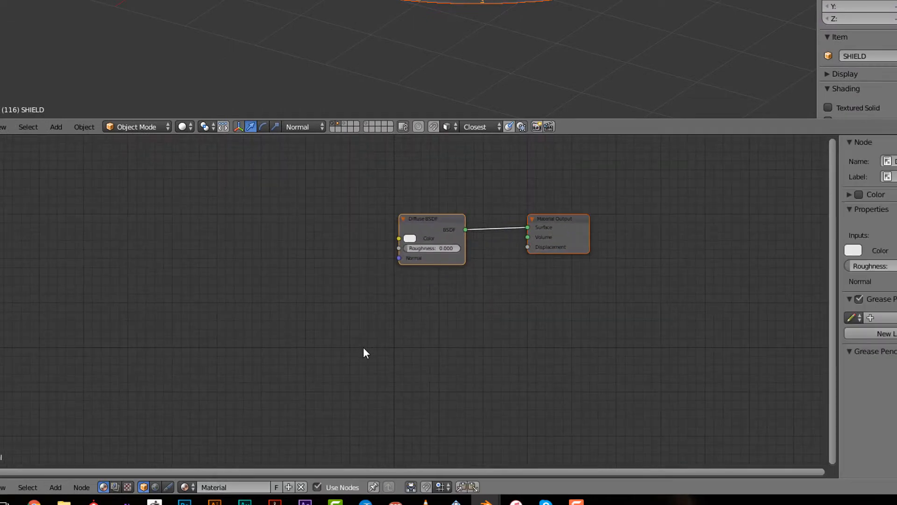
pyautogui.moveTo(381, 280); pyautogui.dragTo(348, 390, button='middle')
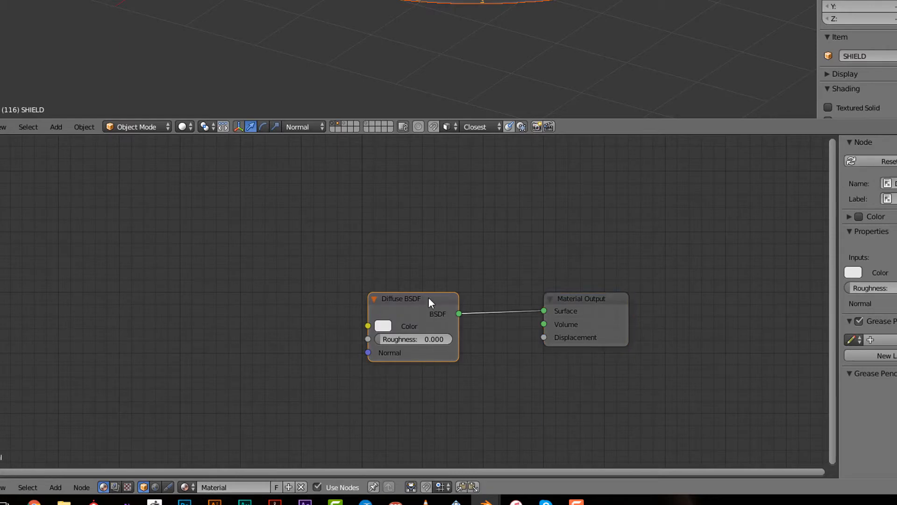
pyautogui.hotkey('ctrl', 't')
pyautogui.moveTo(385, 251); pyautogui.dragTo(443, 180, button='middle')
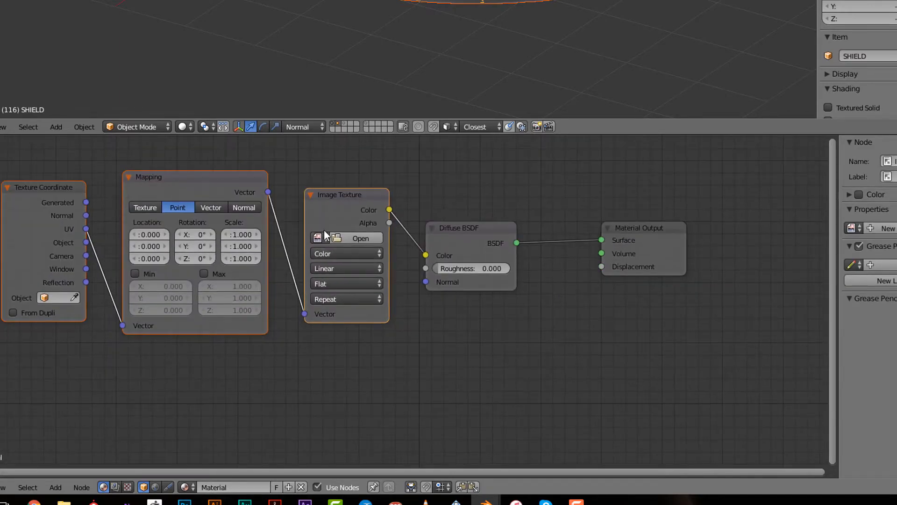
pyautogui.click(325, 231)
pyautogui.click(321, 236)
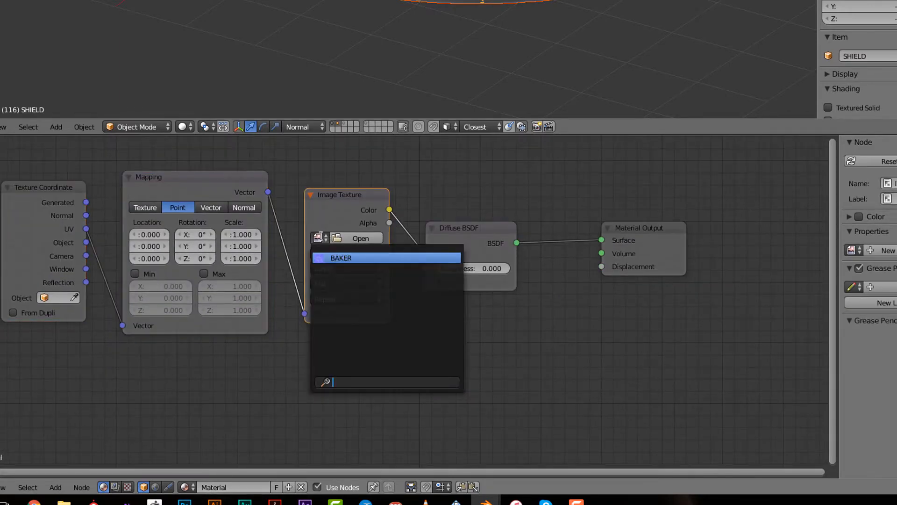
pyautogui.click(347, 257)
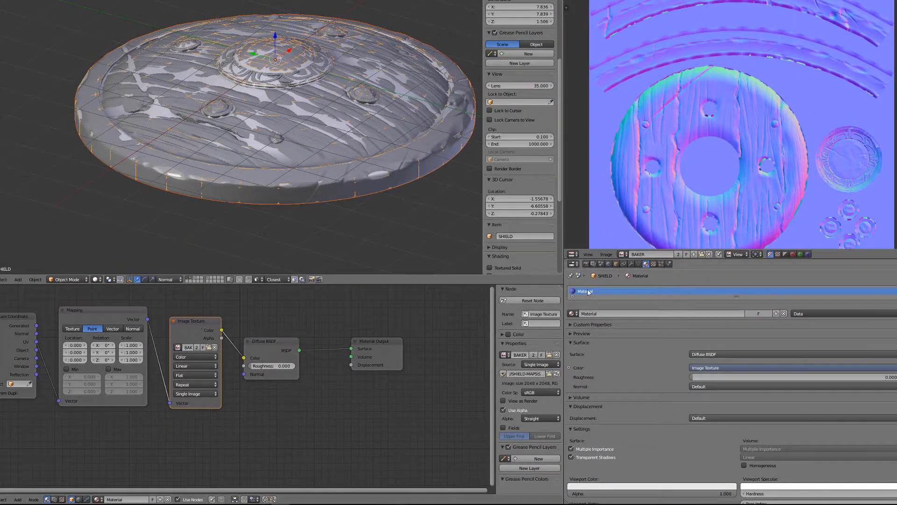
# Set the Cycles render samples to 2 in the scene's sampling settings.
pyautogui.click(587, 265)
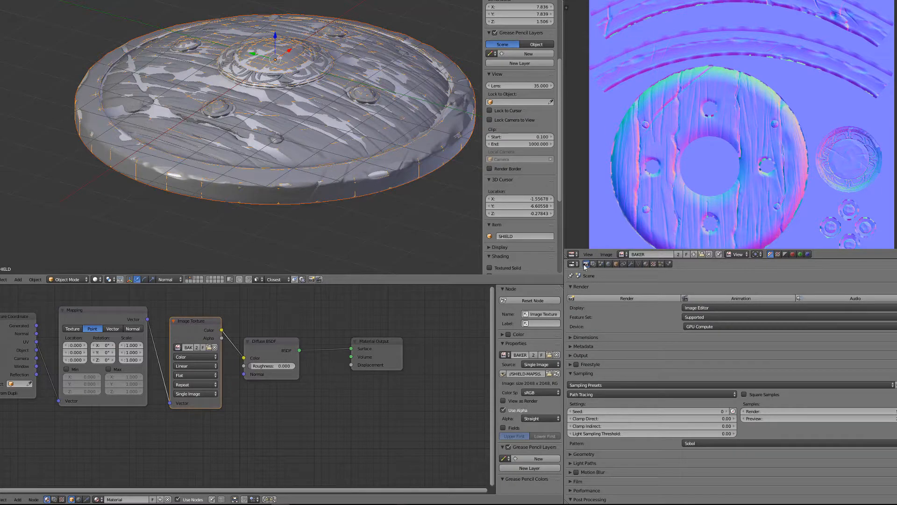
pyautogui.click(574, 286)
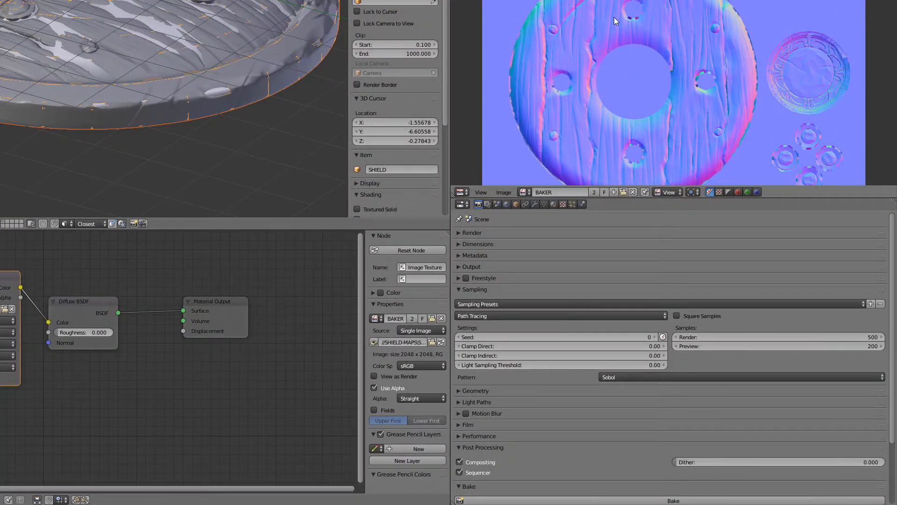
pyautogui.click(722, 335)
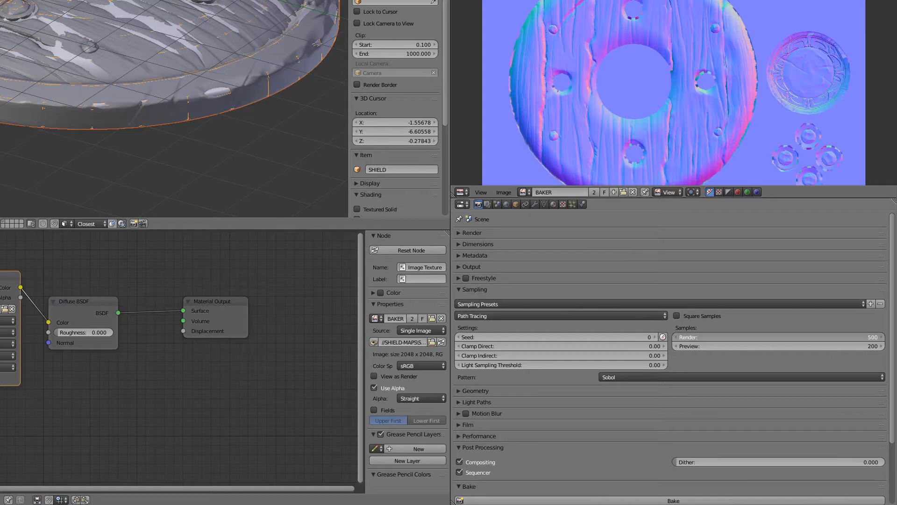
pyautogui.write('2')
pyautogui.press('Return')
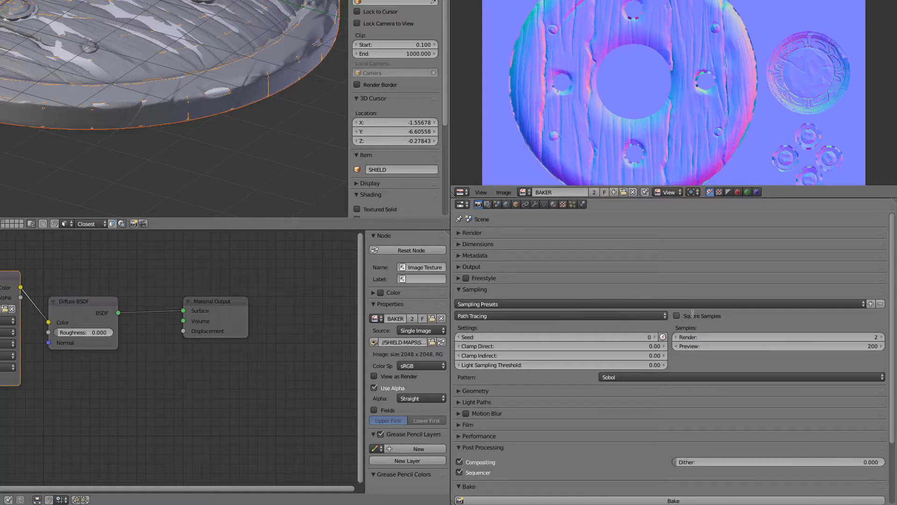
pyautogui.click(489, 289)
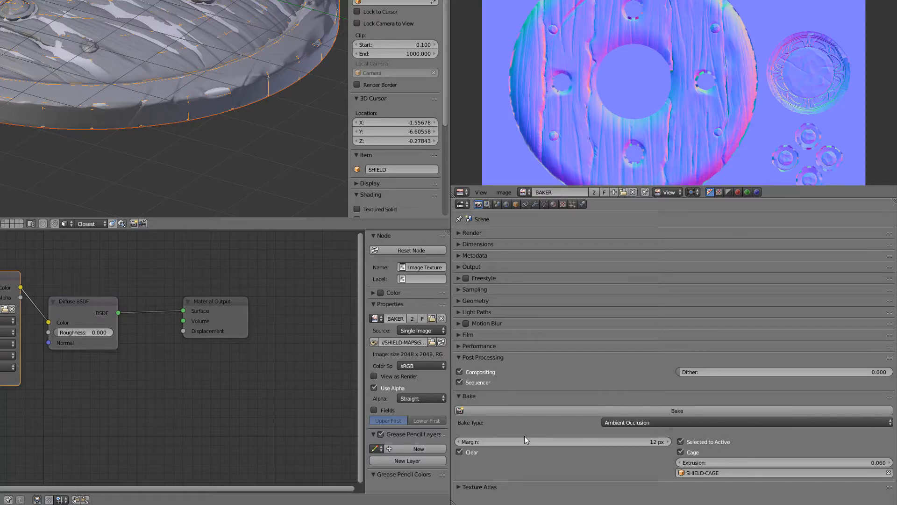
# Clear the SHIELD-CAGE object from the bake settings, disable Cage and set the ray distance to 0.01.
pyautogui.click(889, 472)
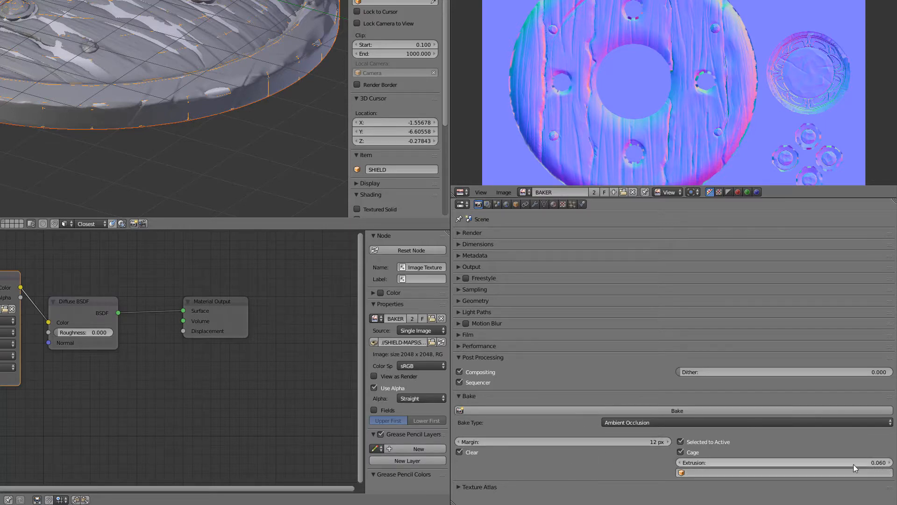
pyautogui.click(694, 452)
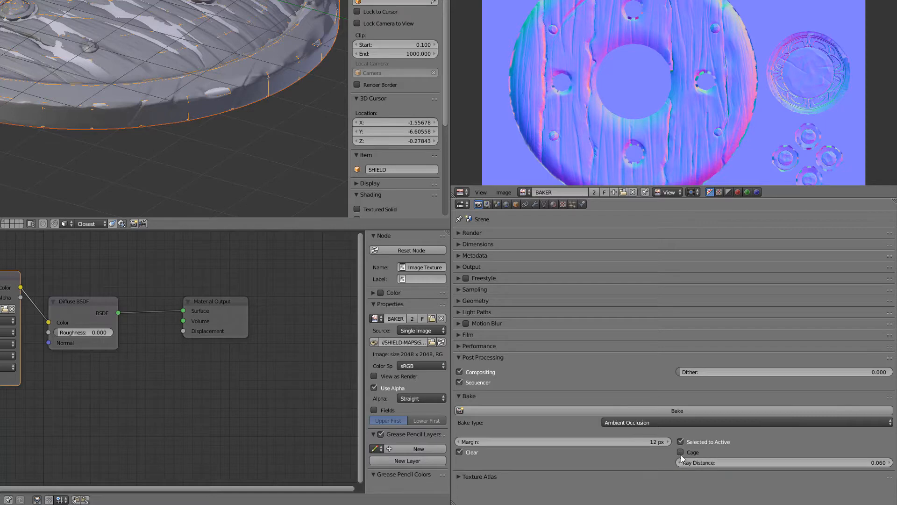
pyautogui.click(823, 464)
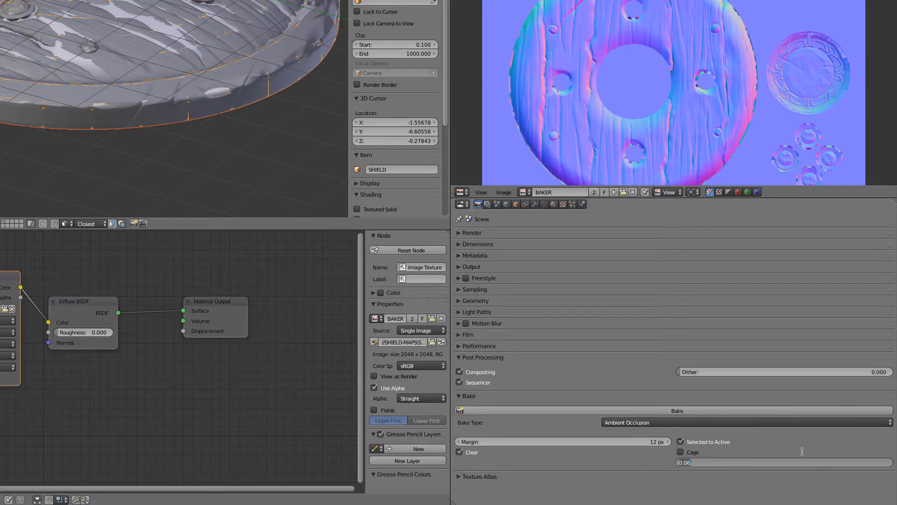
pyautogui.write('0.0')
pyautogui.press('Return')
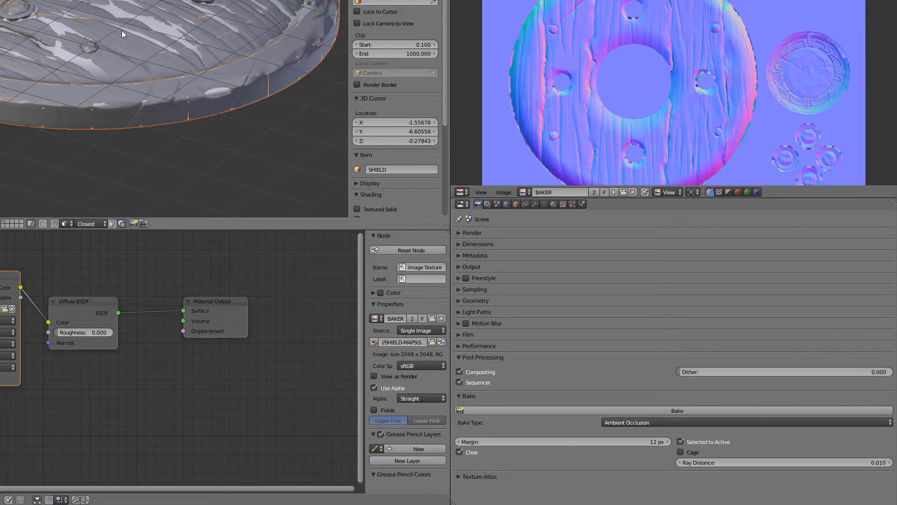
# Set the bake type to Normal and bake the sculpt's tangent-space normals to the BAKER image.
pyautogui.click(629, 421)
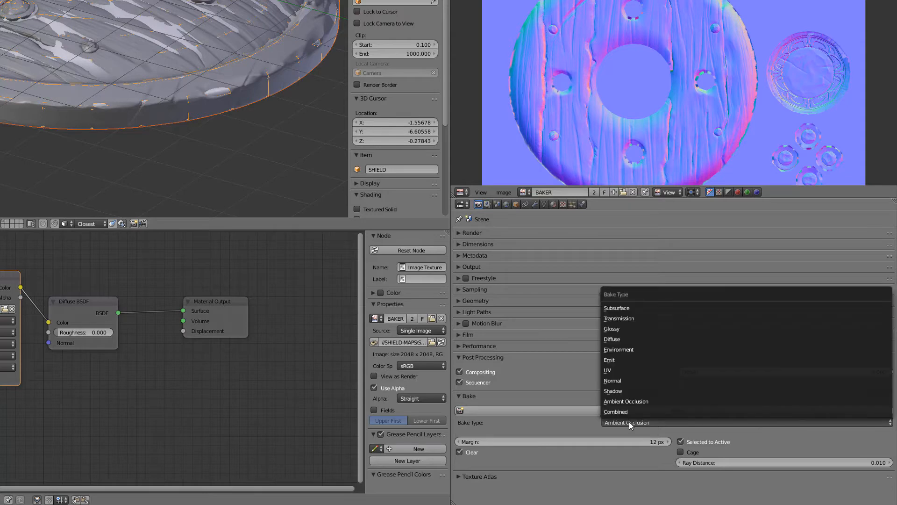
pyautogui.click(628, 379)
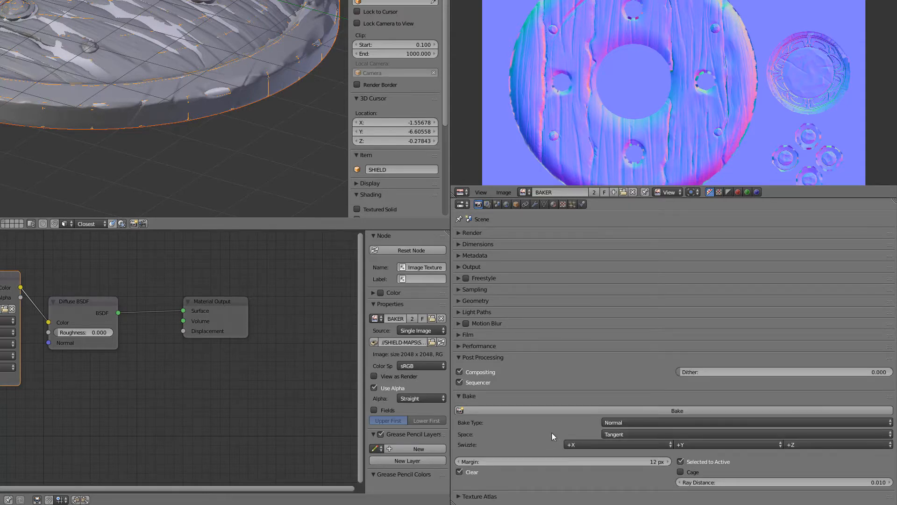
pyautogui.scroll(-2, 745, 64)
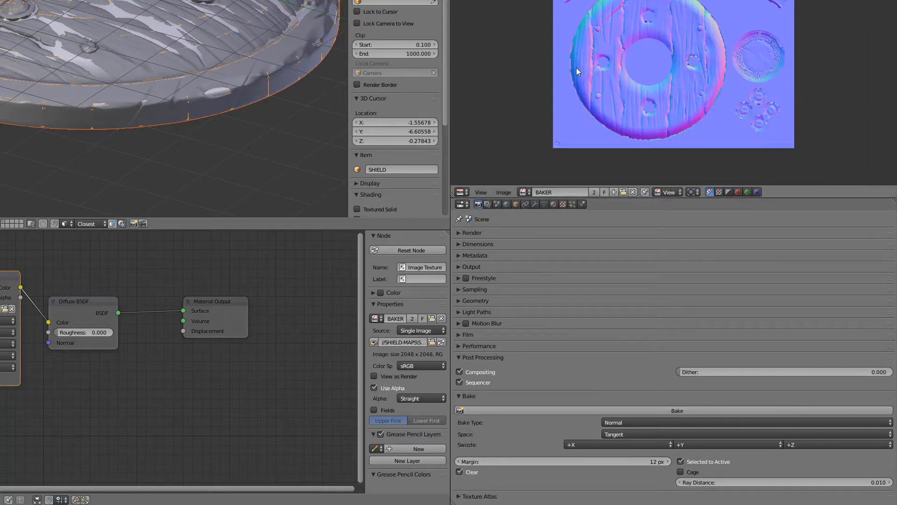
pyautogui.scroll(2, 639, 46)
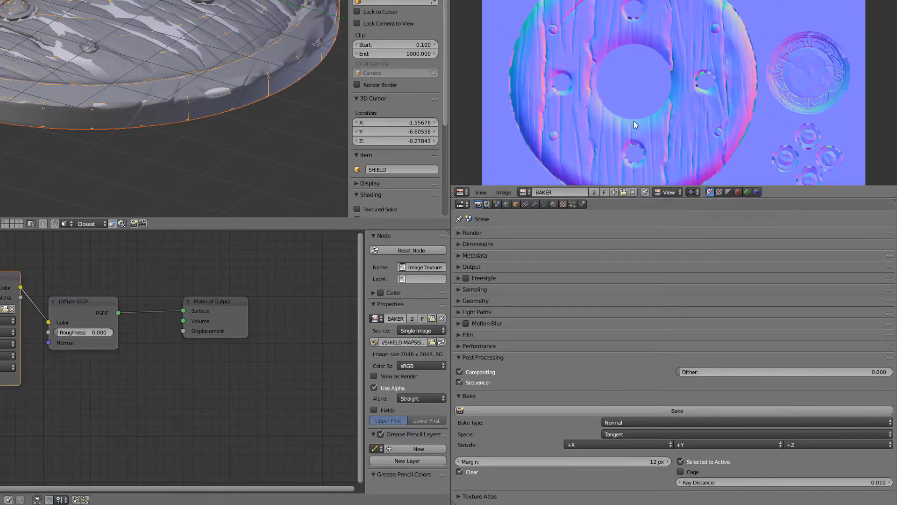
pyautogui.moveTo(634, 121); pyautogui.dragTo(618, 60, button='middle')
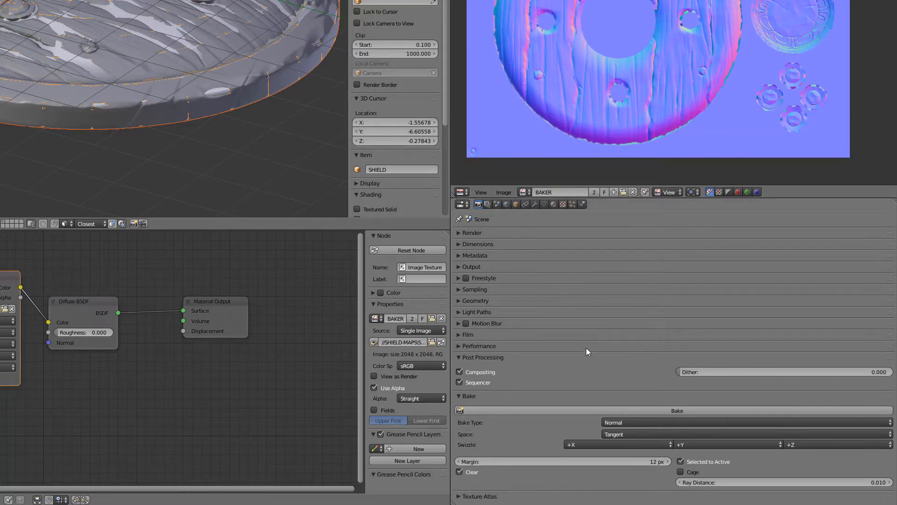
pyautogui.click(634, 412)
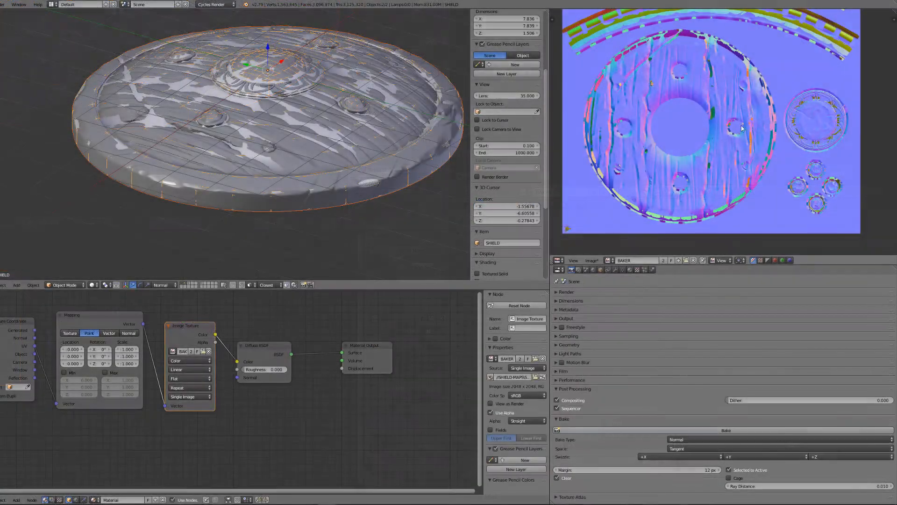
# Examine the baked normal map up close along the rim strips, the shield face and the rivets for artifacts.
pyautogui.scroll(-2, 742, 129)
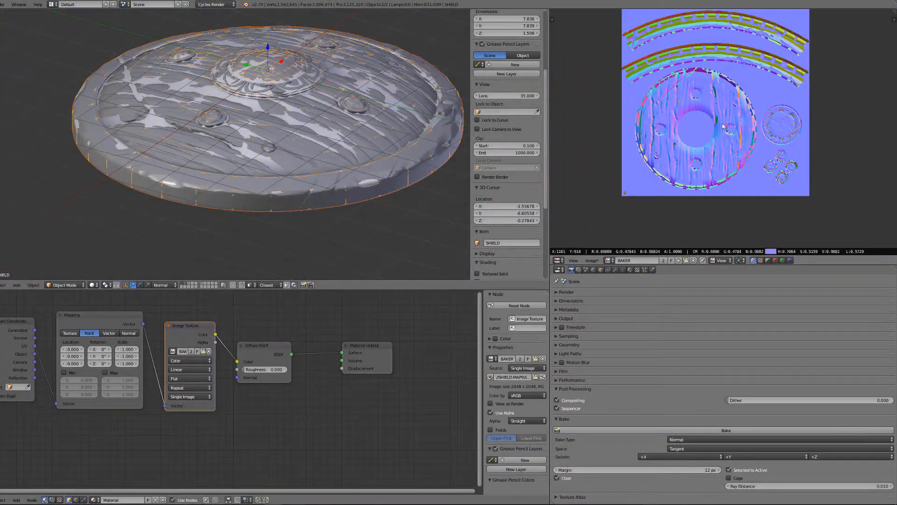
pyautogui.moveTo(721, 110); pyautogui.dragTo(683, 162, button='middle')
pyautogui.scroll(5, 683, 162)
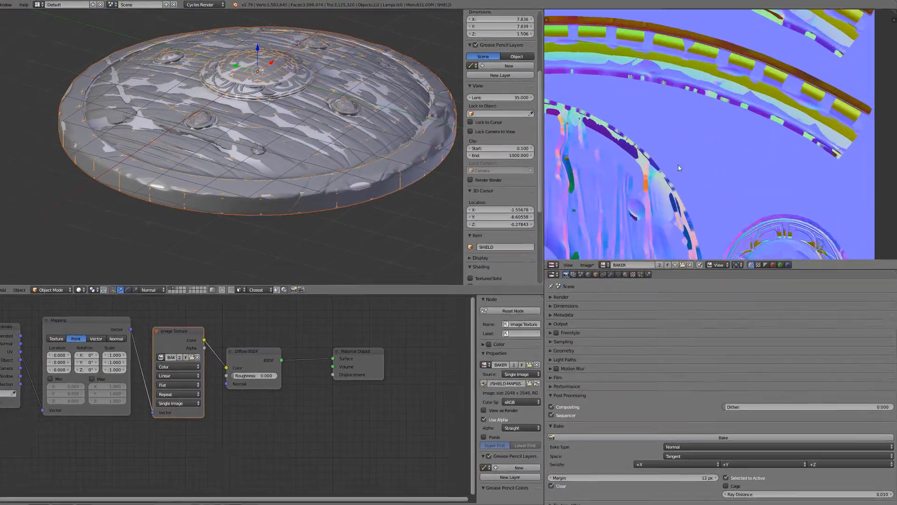
pyautogui.moveTo(672, 107); pyautogui.dragTo(825, 141, button='middle')
pyautogui.scroll(2, 704, 231)
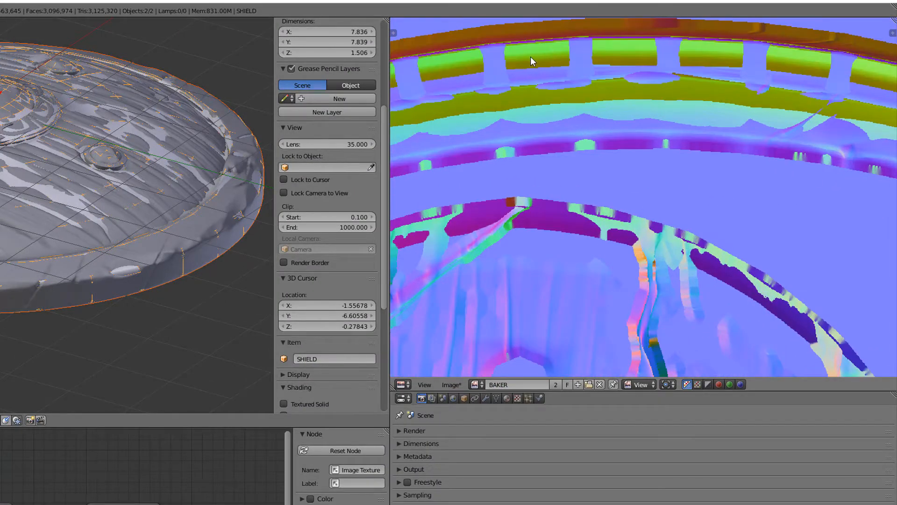
pyautogui.moveTo(501, 98); pyautogui.dragTo(545, 146, button='middle')
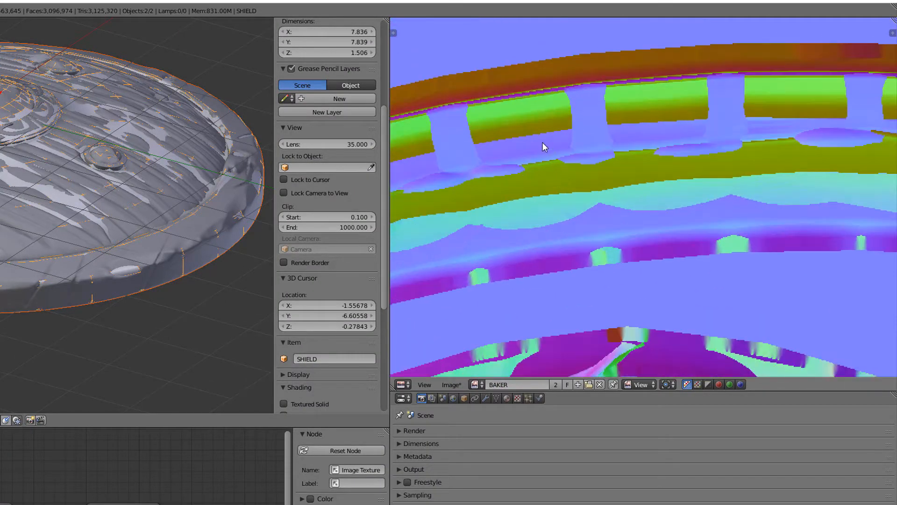
pyautogui.scroll(-3, 561, 168)
pyautogui.scroll(3, 585, 205)
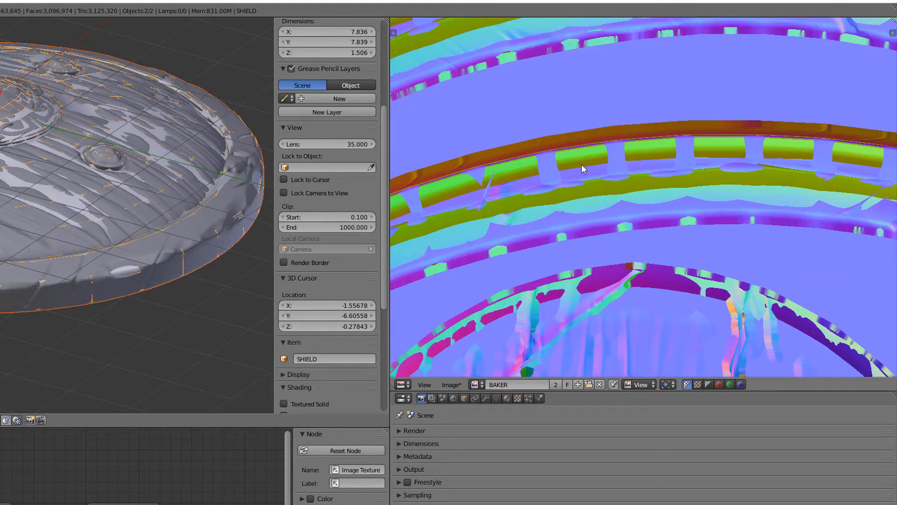
pyautogui.scroll(4, 586, 177)
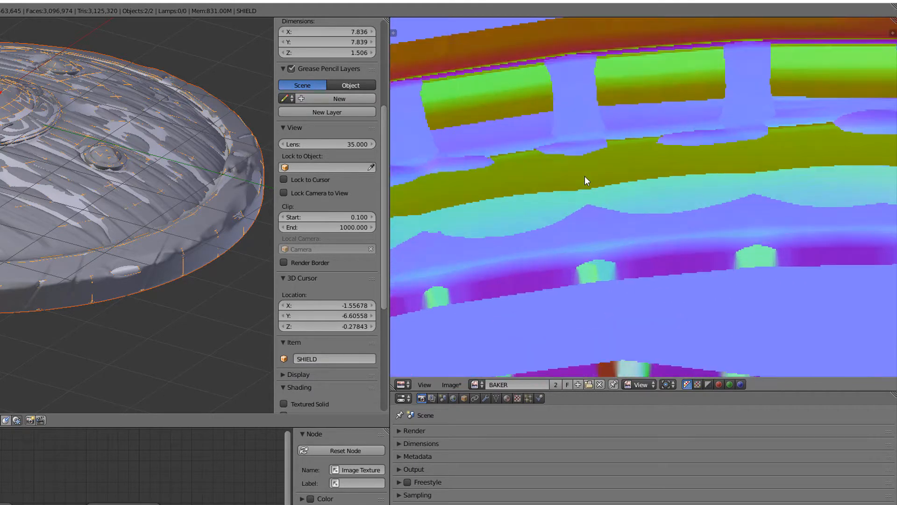
pyautogui.scroll(-6, 586, 178)
pyautogui.moveTo(591, 295); pyautogui.dragTo(653, 60, button='middle')
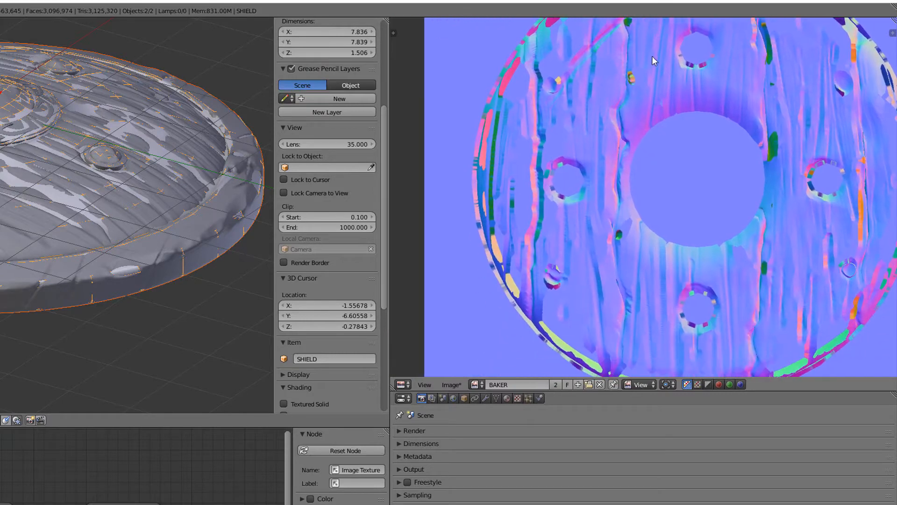
# Examine the baked normal map around one rivet ring and the neighbouring wood plank grooves.
pyautogui.scroll(6, 631, 102)
pyautogui.moveTo(655, 135); pyautogui.dragTo(834, 279, button='middle')
pyautogui.scroll(2, 804, 264)
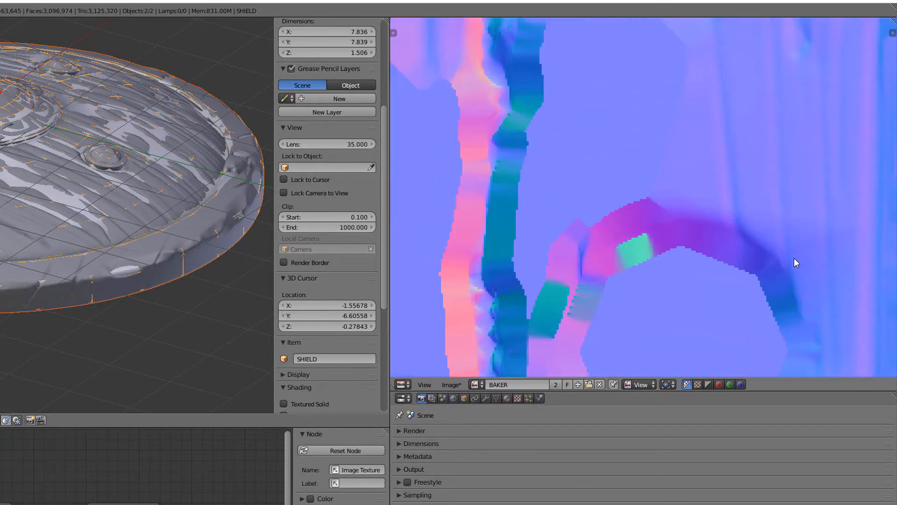
pyautogui.moveTo(681, 203); pyautogui.dragTo(646, 312, button='middle')
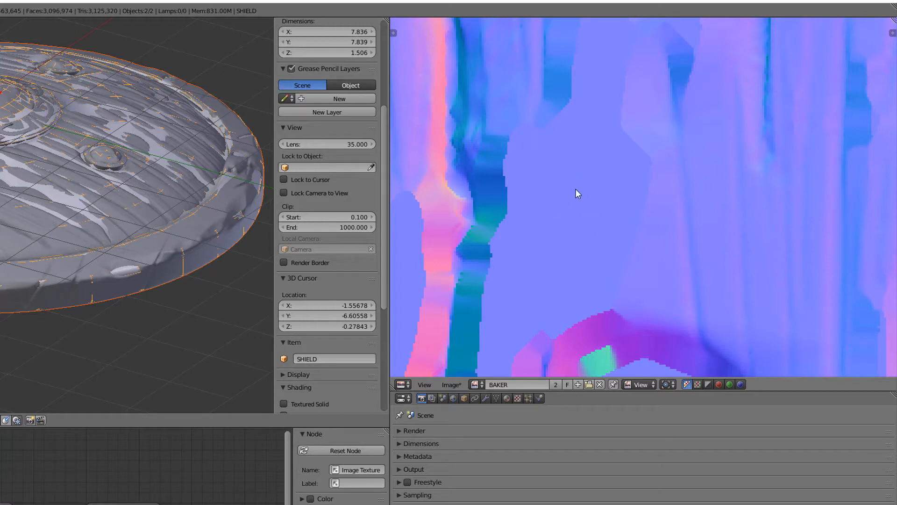
pyautogui.scroll(-4, 565, 204)
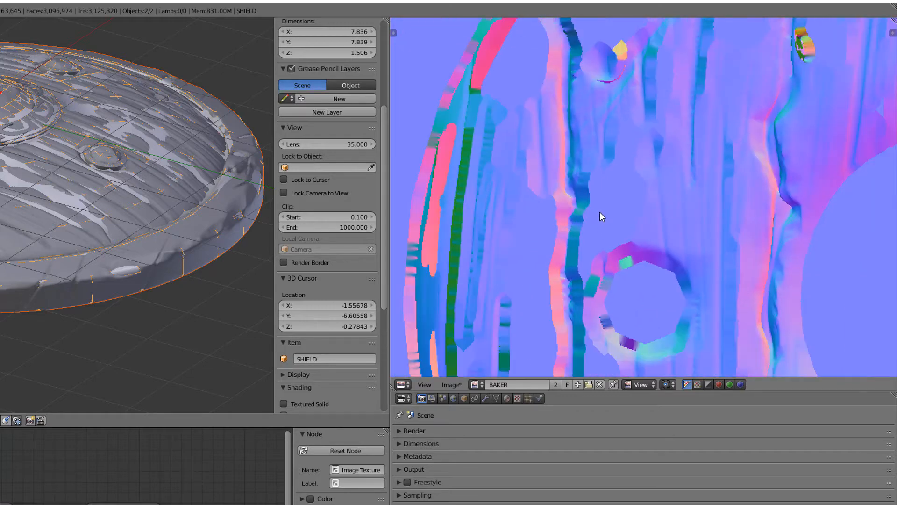
pyautogui.moveTo(643, 227); pyautogui.dragTo(574, 197, button='middle')
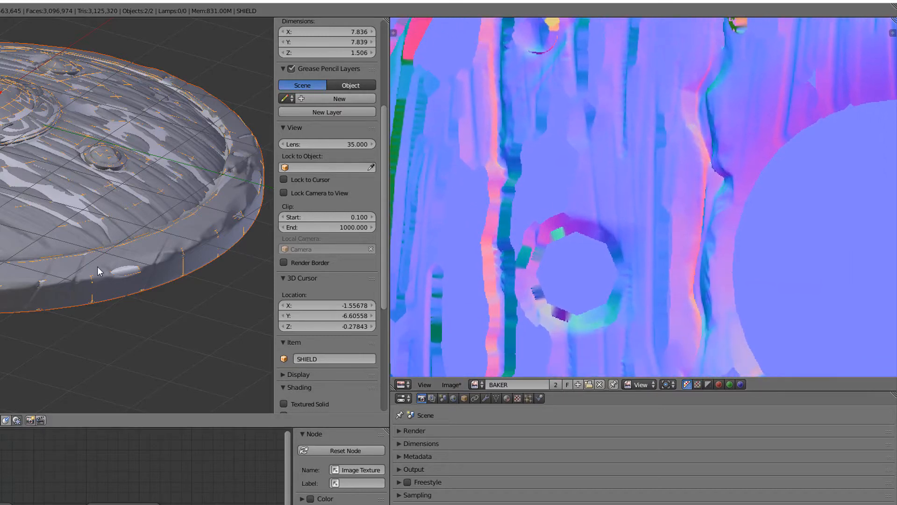
# Inspect the low-poly SHIELD mesh and its vertex normals in Edit Mode where it intersects the sculpt.
pyautogui.moveTo(9, 254); pyautogui.dragTo(57, 225, button='middle')
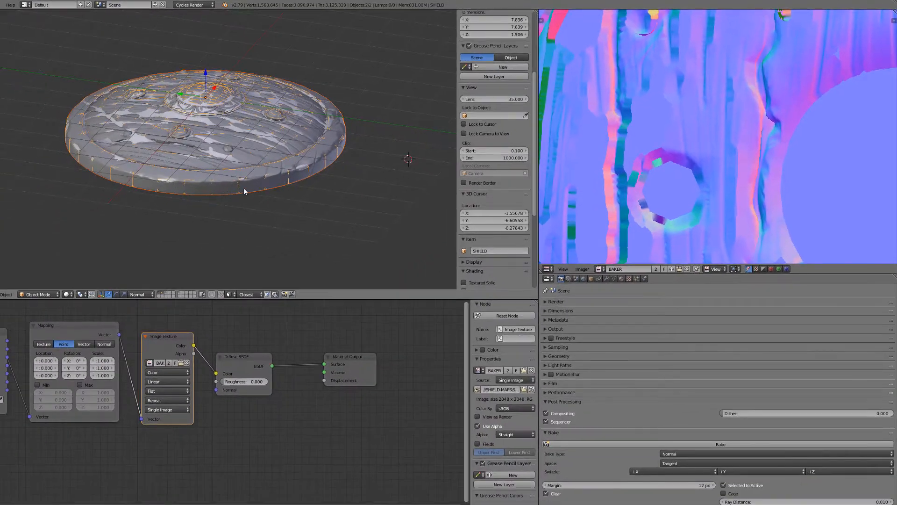
pyautogui.keyDown('shift'); pyautogui.moveTo(271, 155); pyautogui.dragTo(340, 181, button='middle'); pyautogui.keyUp('shift')
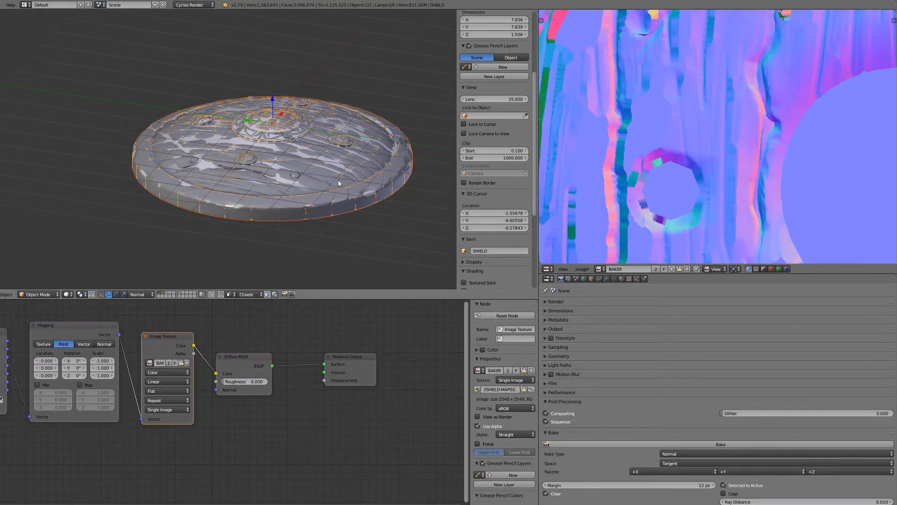
pyautogui.scroll(3, 340, 182)
pyautogui.press('Tab')
pyautogui.scroll(4, 339, 183)
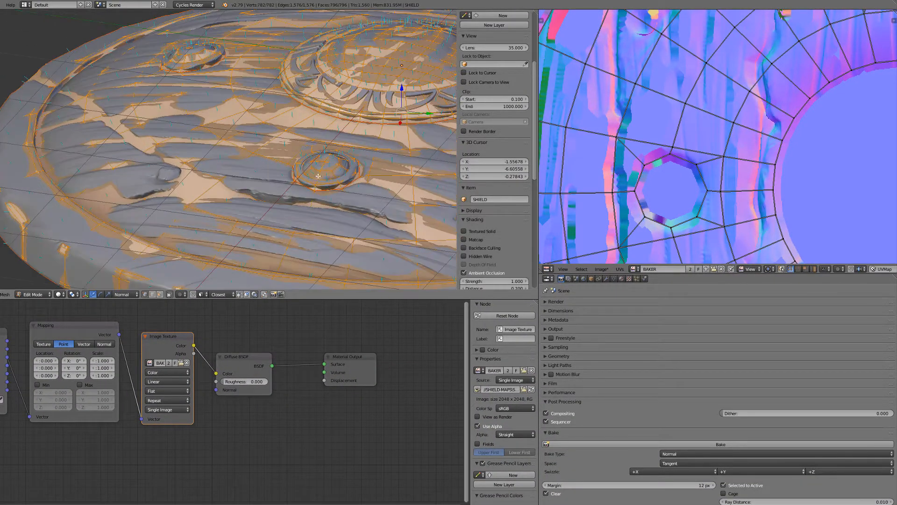
pyautogui.moveTo(287, 200); pyautogui.dragTo(281, 159, button='middle')
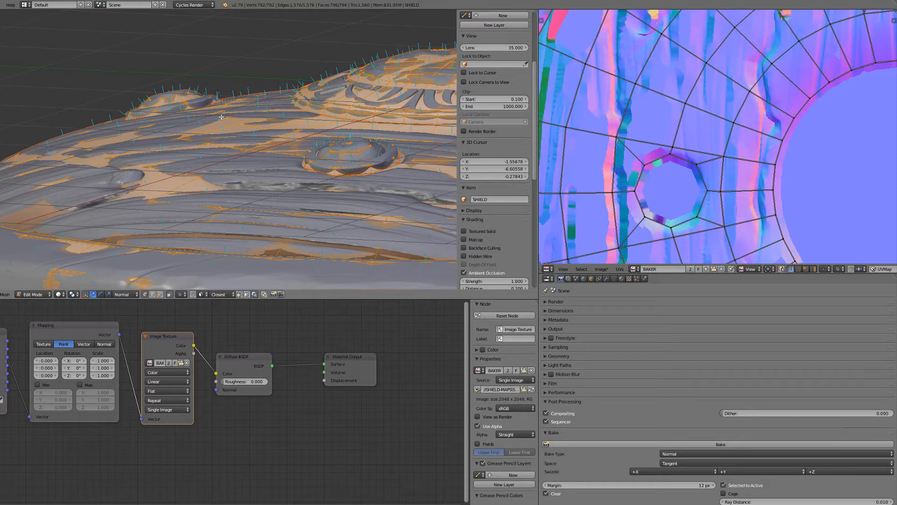
# Isolate the low-poly shield in local view, inspect its underside and upper surface normals, and return to the full scene.
pyautogui.press('KP_Divide')
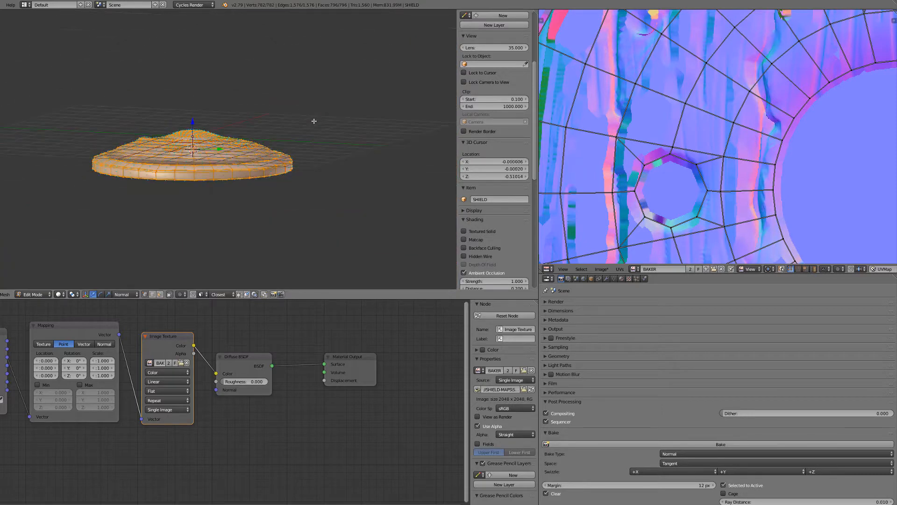
pyautogui.scroll(5, 315, 121)
pyautogui.moveTo(280, 222); pyautogui.dragTo(269, 169, button='middle')
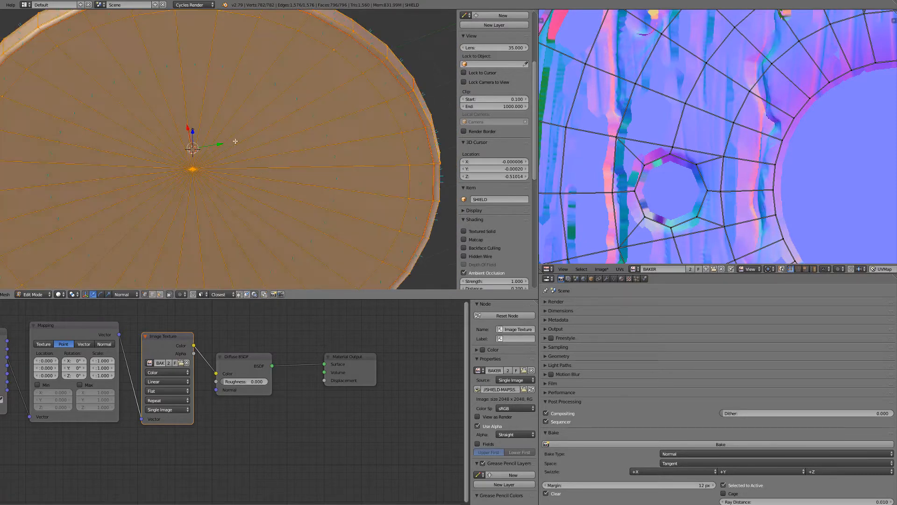
pyautogui.moveTo(221, 129); pyautogui.dragTo(213, 276, button='middle')
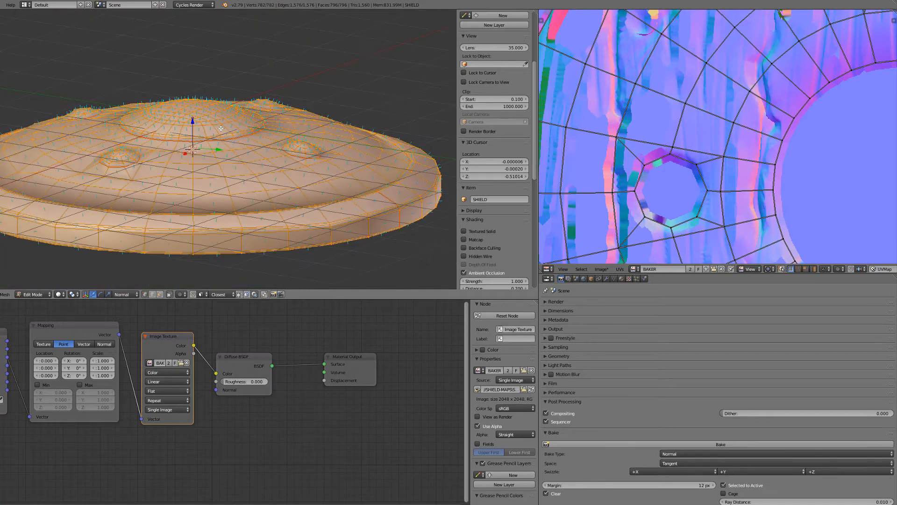
pyautogui.moveTo(202, 182); pyautogui.dragTo(206, 196, button='middle')
pyautogui.press('KP_Divide')
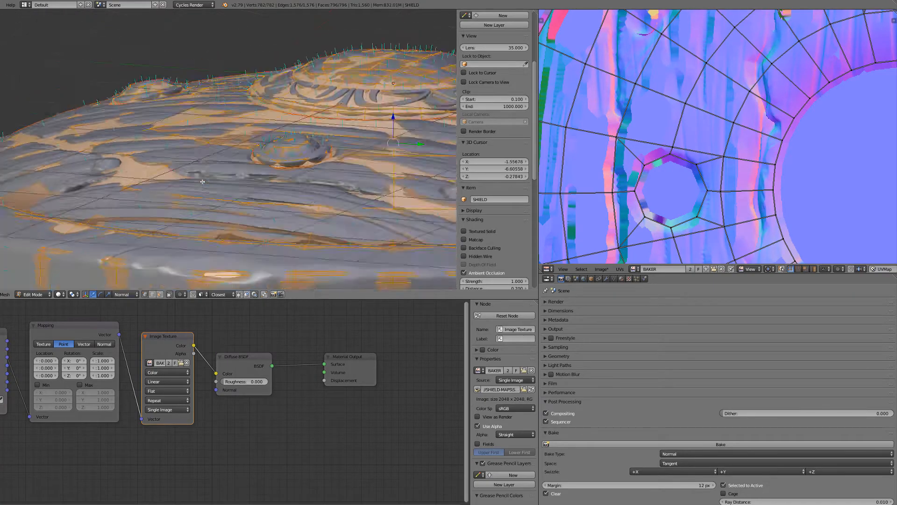
# Compare the low-poly rim and face with the overlapping sculpt from several angles, and return to Object Mode.
pyautogui.scroll(-4, 195, 153)
pyautogui.moveTo(195, 154); pyautogui.dragTo(190, 179, button='middle')
pyautogui.scroll(-2, 204, 171)
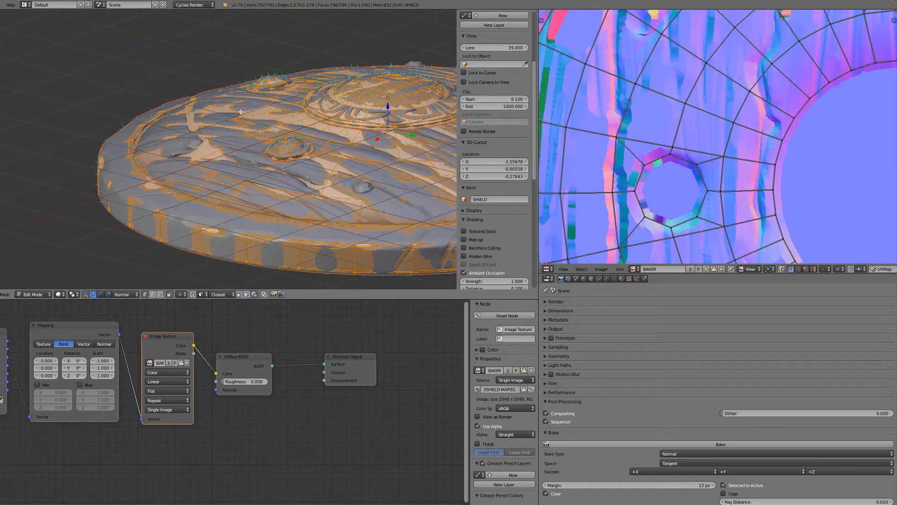
pyautogui.moveTo(241, 112); pyautogui.dragTo(238, 155, button='middle')
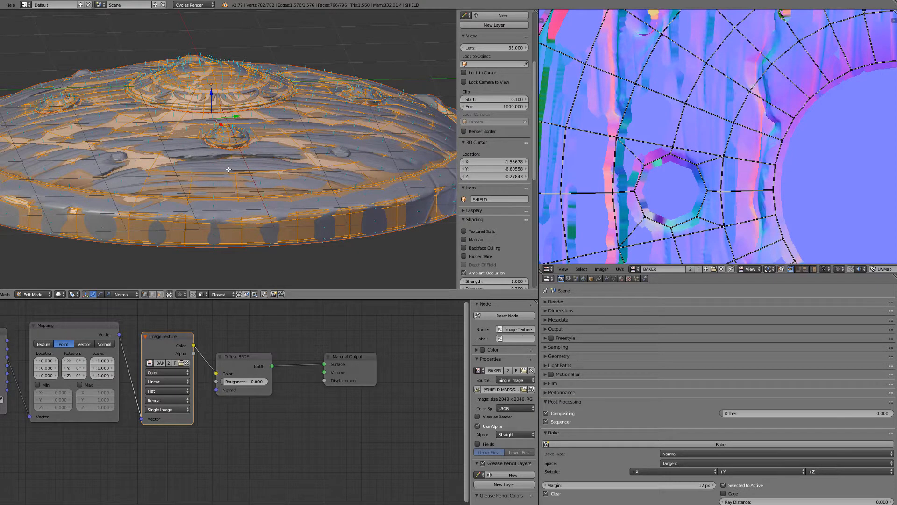
pyautogui.scroll(-3, 230, 171)
pyautogui.scroll(2, 208, 215)
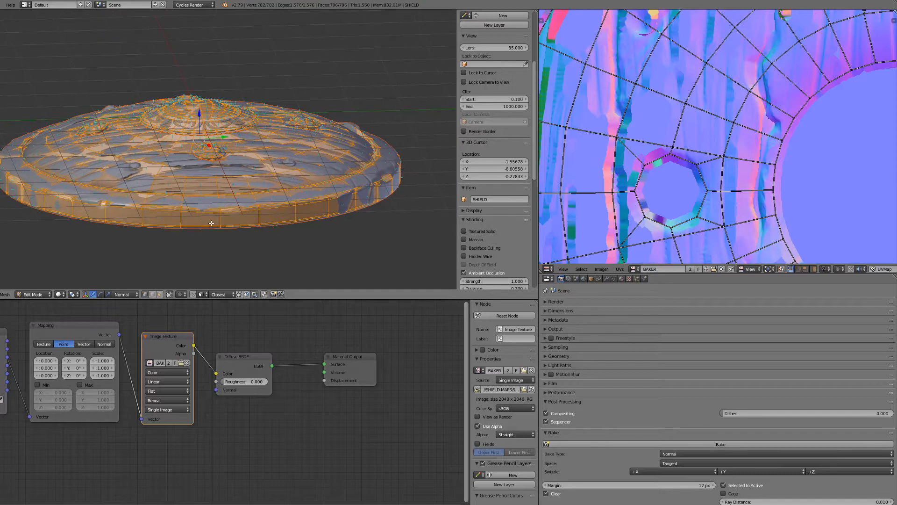
pyautogui.press('Tab')
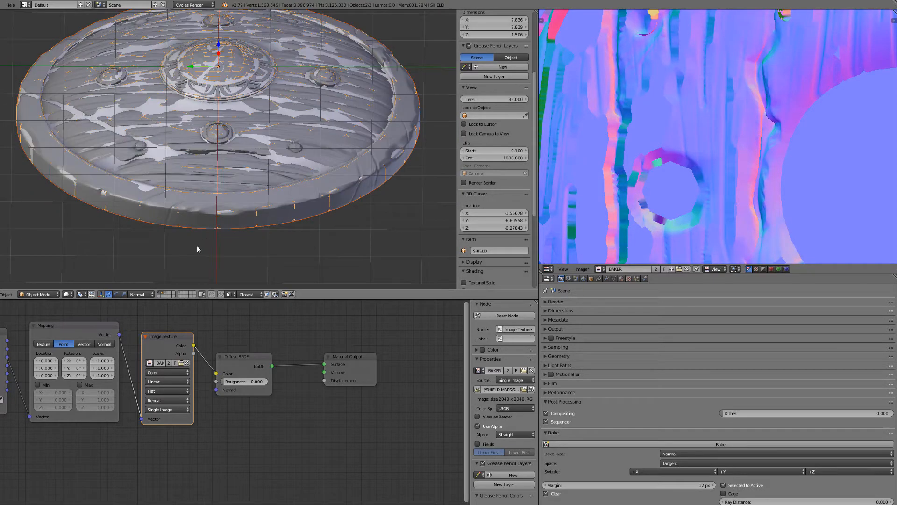
# Show only the cage layer, select SHIELD-CAGE and inspect its shape from several angles.
pyautogui.click(164, 298)
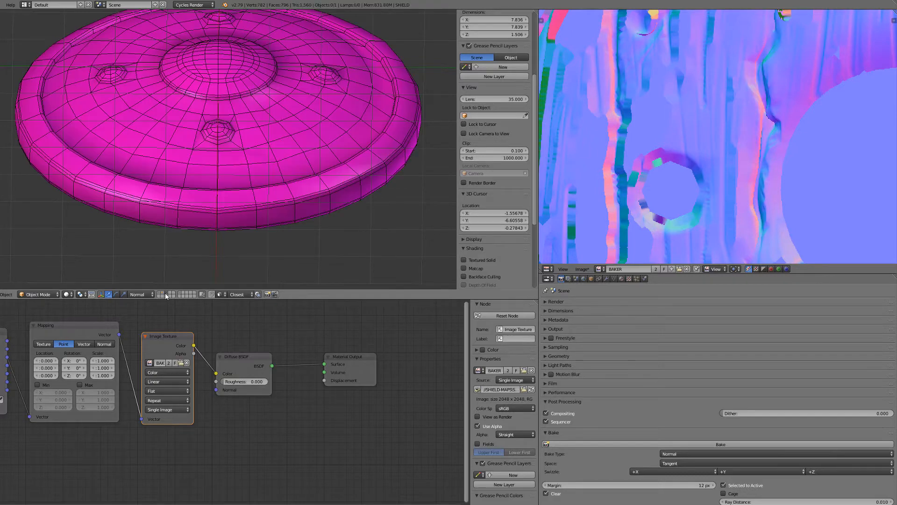
pyautogui.moveTo(295, 116); pyautogui.dragTo(260, 125, button='middle')
pyautogui.rightClick(260, 125)
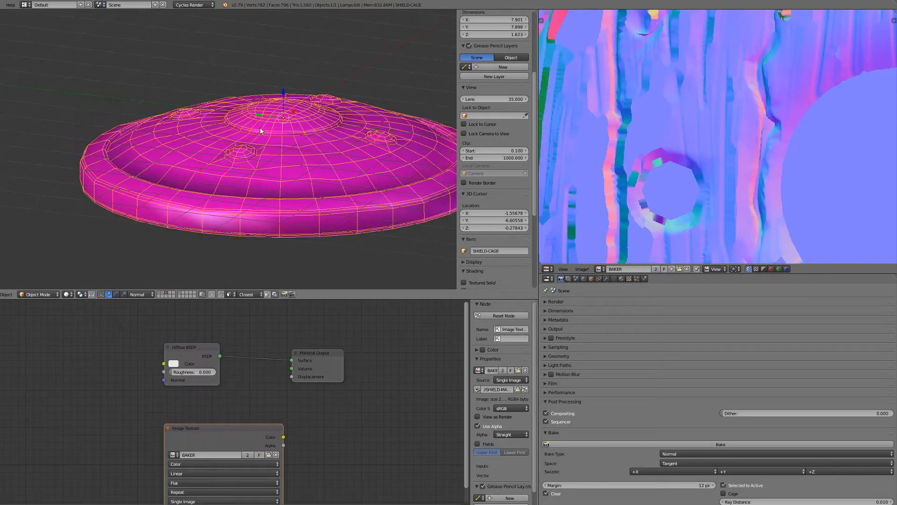
pyautogui.moveTo(206, 150); pyautogui.dragTo(202, 194, button='middle')
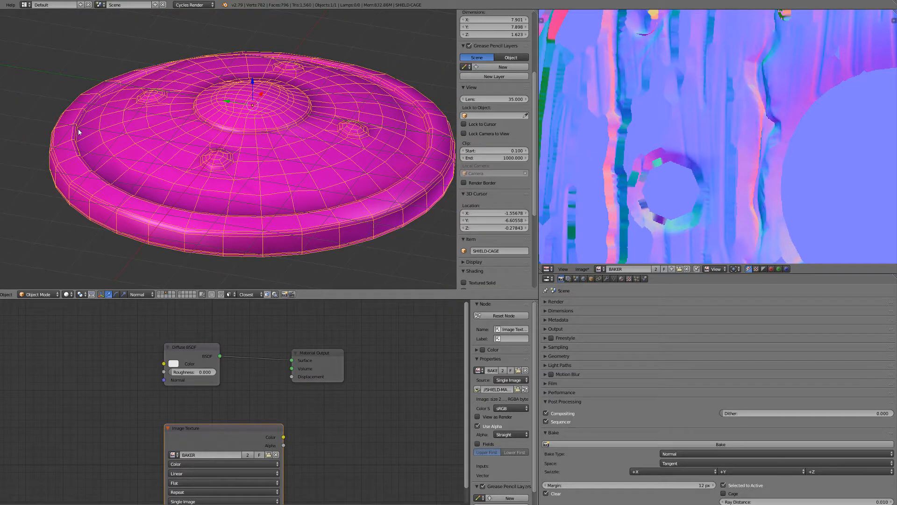
pyautogui.moveTo(230, 190)
pyautogui.mouseDown(button='middle')
pyautogui.moveTo(248, 199)
pyautogui.moveTo(222, 186)
pyautogui.mouseUp(button='middle')
pyautogui.moveTo(216, 185); pyautogui.dragTo(235, 183, button='middle')
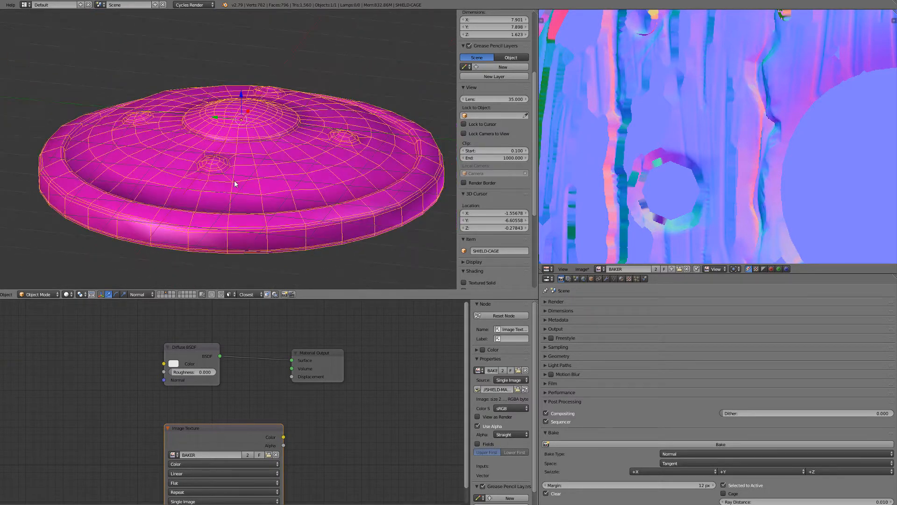
# Show the shield and sculpt layer together with the cage and check in wireframe how the cage encloses them.
pyautogui.keyDown('shift'); pyautogui.click(159, 293); pyautogui.keyUp('shift')
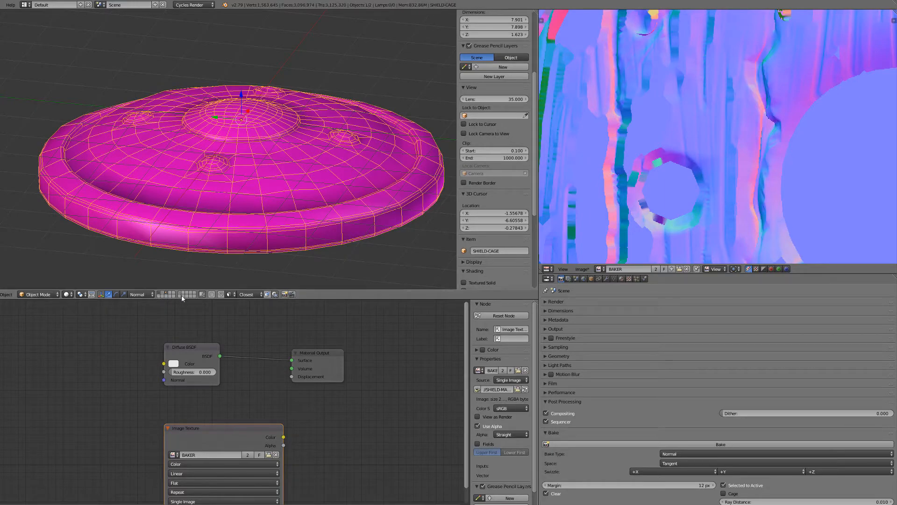
pyautogui.moveTo(227, 226)
pyautogui.mouseDown(button='middle')
pyautogui.moveTo(242, 214)
pyautogui.moveTo(246, 232)
pyautogui.moveTo(220, 222)
pyautogui.moveTo(227, 202)
pyautogui.moveTo(214, 188)
pyautogui.moveTo(198, 200)
pyautogui.moveTo(224, 212)
pyautogui.mouseUp(button='middle')
pyautogui.press('z')
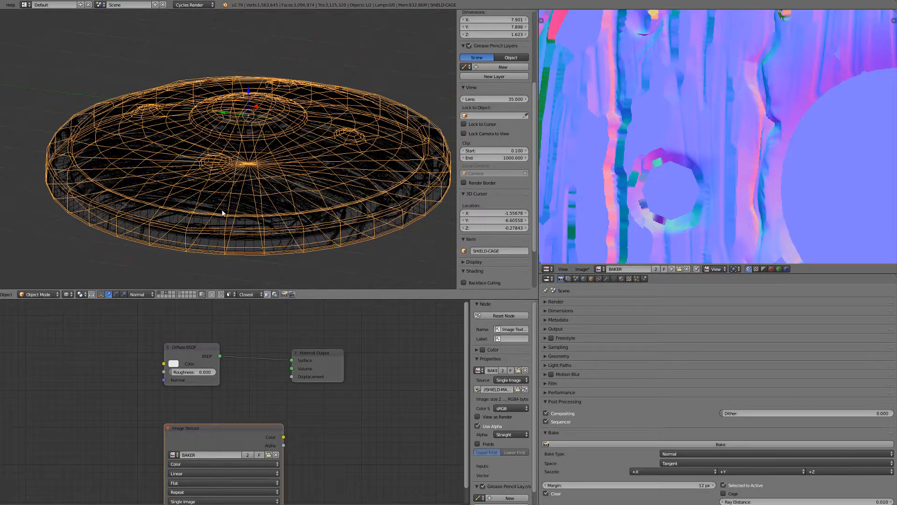
pyautogui.press('z')
pyautogui.scroll(6, 218, 211)
pyautogui.scroll(-3, 233, 218)
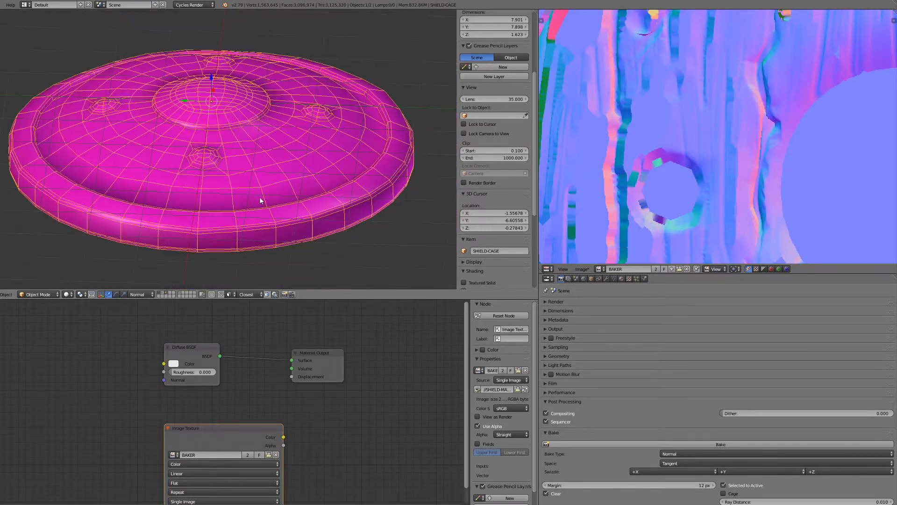
# Inspect the cage's vertices and normals in Edit Mode around the rivets, dome and rim, and return to Object Mode.
pyautogui.moveTo(261, 198); pyautogui.dragTo(254, 192, button='middle')
pyautogui.press('Tab')
pyautogui.scroll(3, 255, 185)
pyautogui.scroll(-2, 260, 180)
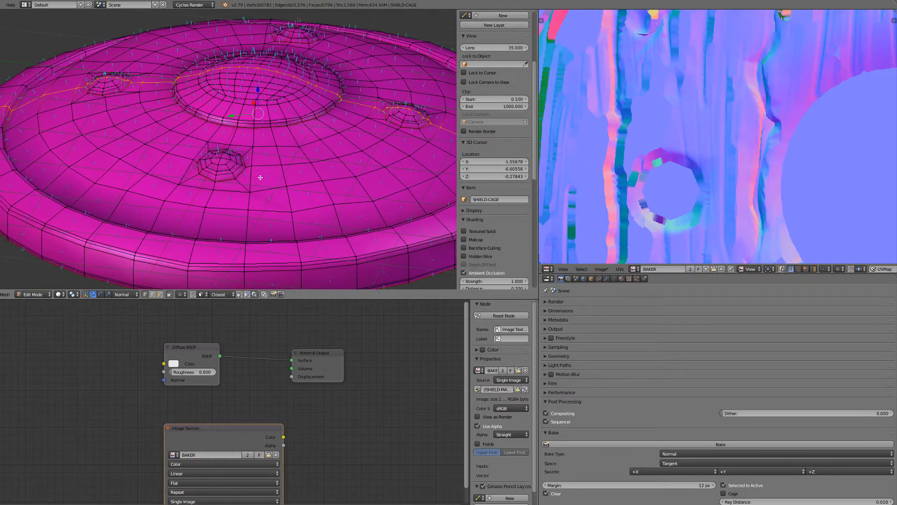
pyautogui.rightClick(279, 181)
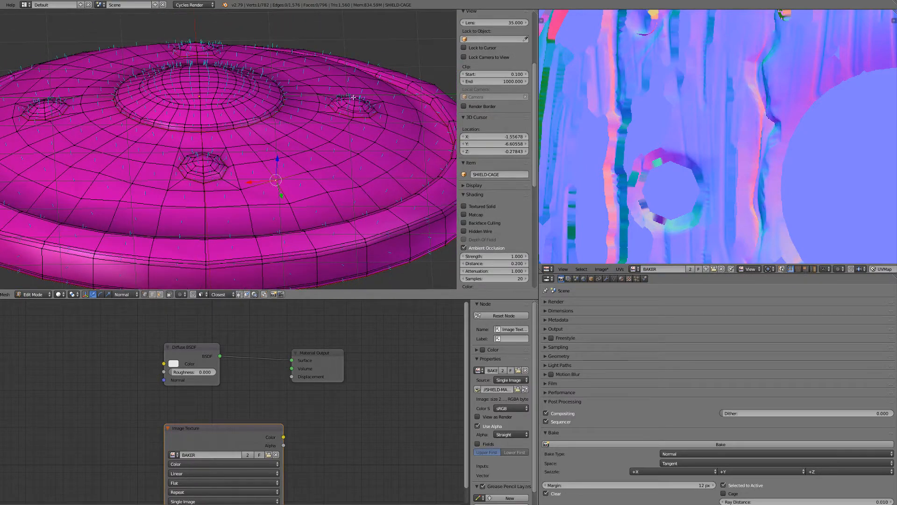
pyautogui.moveTo(184, 189); pyautogui.dragTo(154, 233, button='middle')
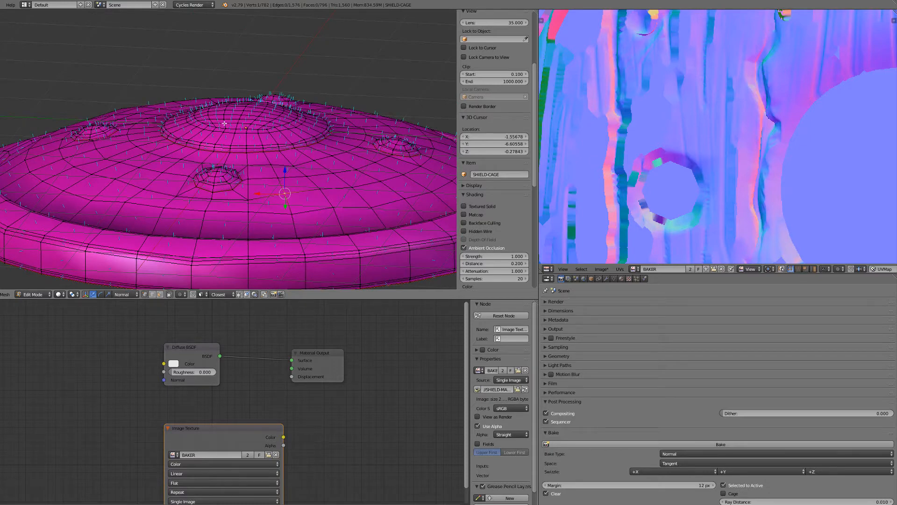
pyautogui.scroll(-2, 245, 200)
pyautogui.moveTo(276, 211); pyautogui.dragTo(279, 230, button='middle')
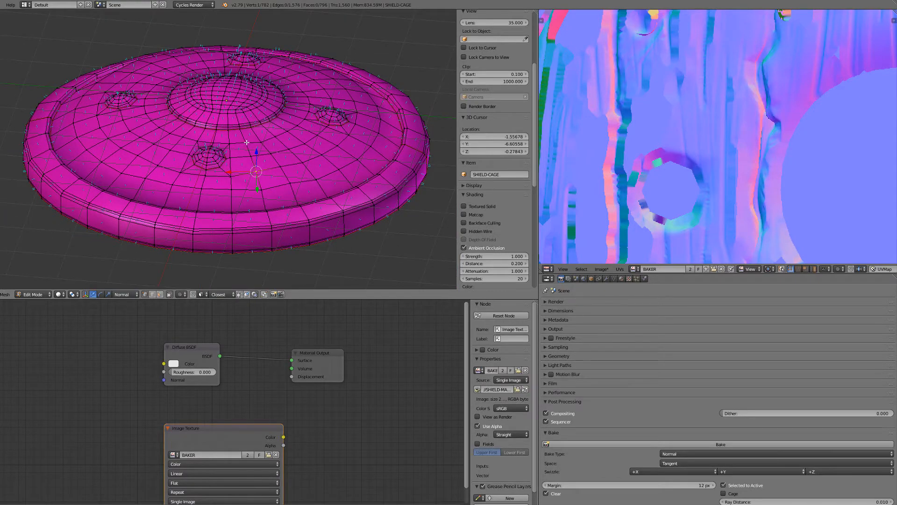
pyautogui.moveTo(247, 142); pyautogui.dragTo(261, 214, button='middle')
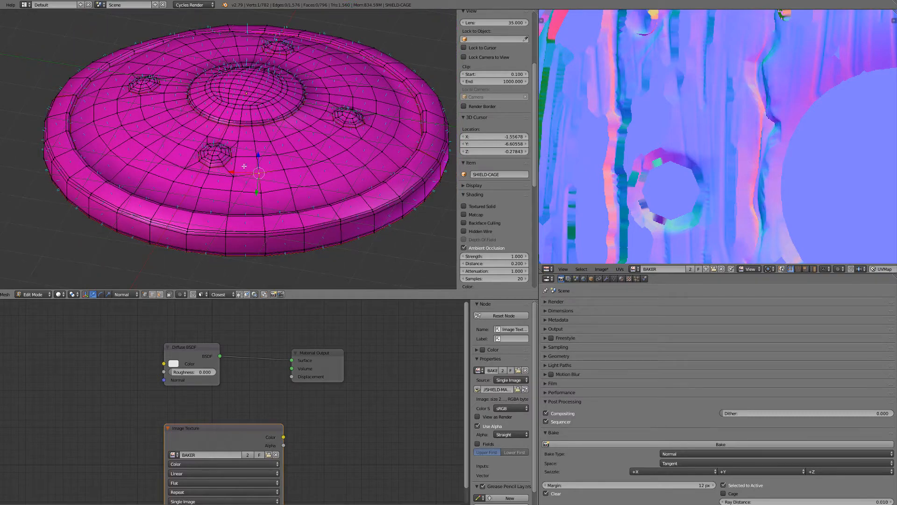
pyautogui.scroll(3, 244, 166)
pyautogui.moveTo(270, 190)
pyautogui.keyDown('shift'); pyautogui.mouseDown(button='middle')
pyautogui.moveTo(233, 187)
pyautogui.moveTo(258, 196)
pyautogui.moveTo(258, 183)
pyautogui.mouseUp(button='middle'); pyautogui.keyUp('shift')
pyautogui.scroll(-3, 258, 199)
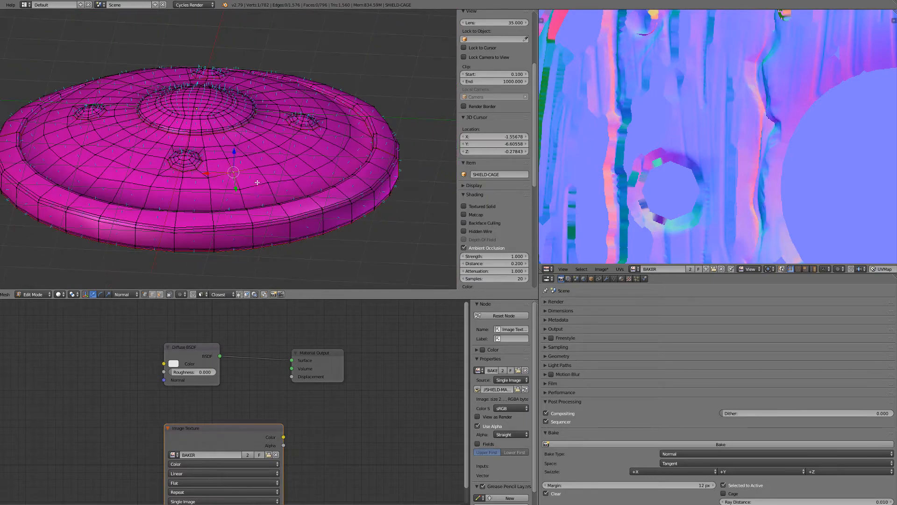
pyautogui.press('Tab')
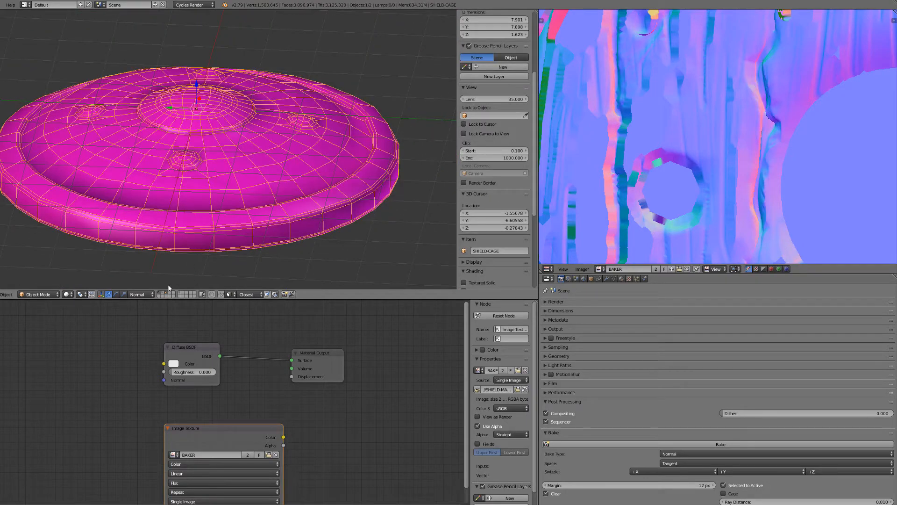
# Hide the cage and select SHIELD-SCULPT together with the low-poly SHIELD as the active object.
pyautogui.press('h')
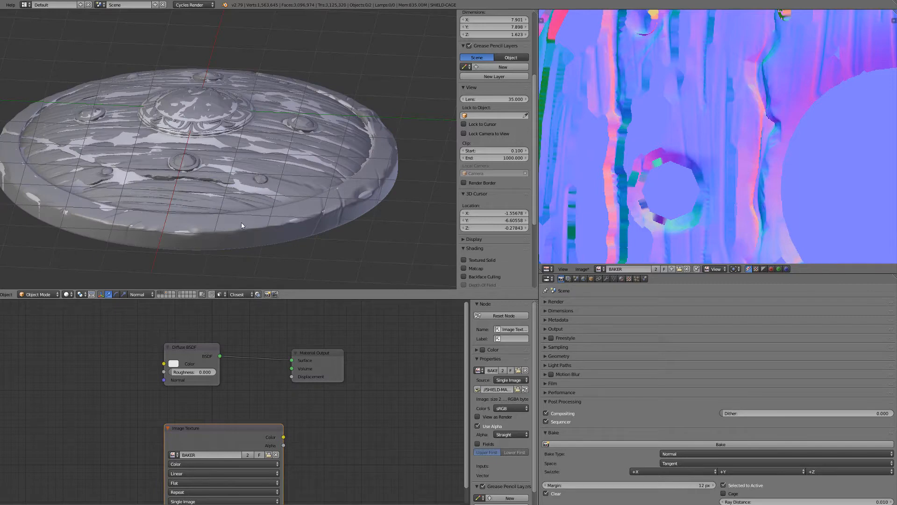
pyautogui.rightClick(242, 225)
pyautogui.rightClick(240, 227)
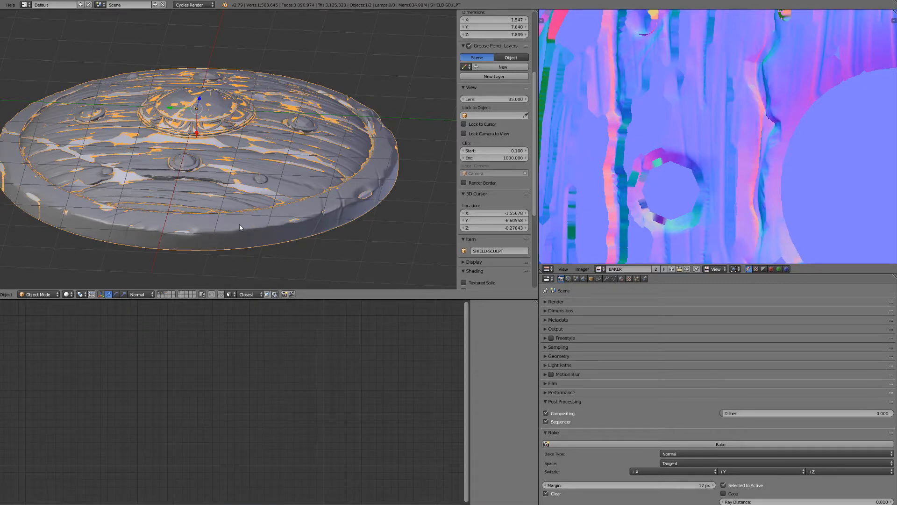
pyautogui.rightClick(240, 227)
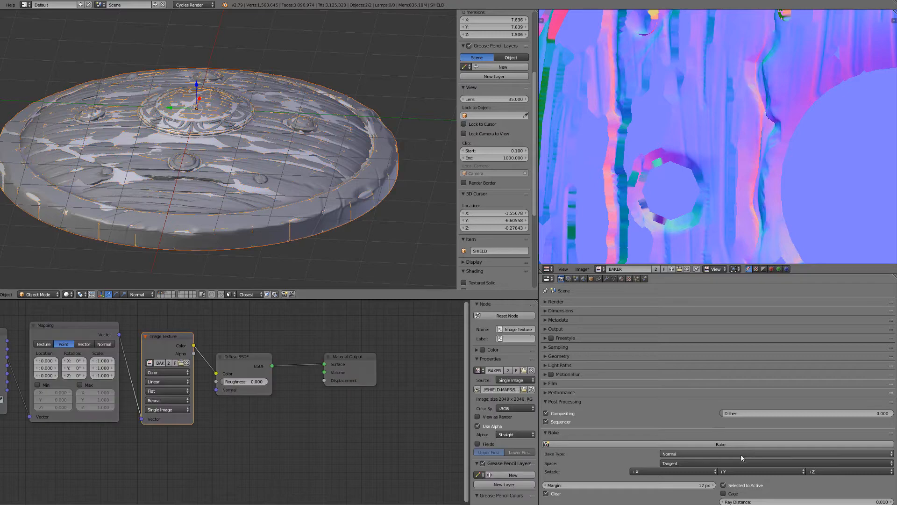
# Enable the cage for the selected-to-active bake, assign SHIELD-CAGE as the cage object and bake the normal map.
pyautogui.click(724, 494)
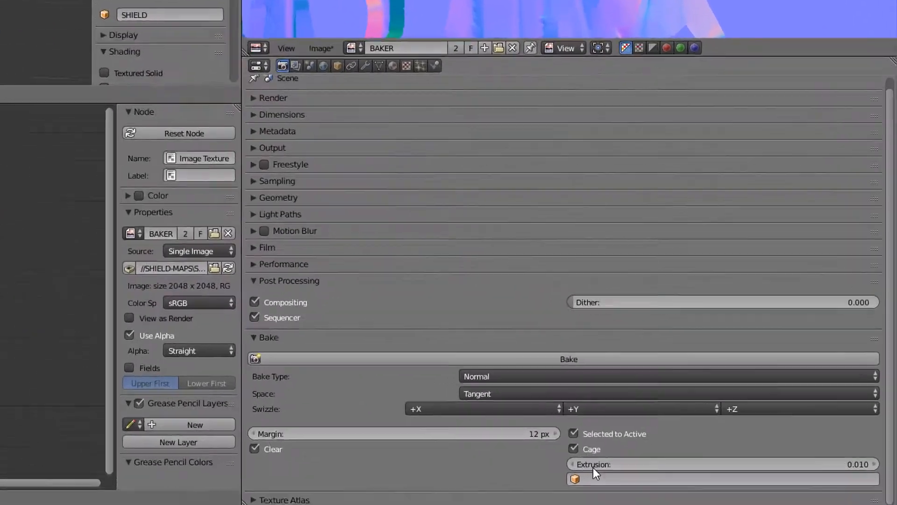
pyautogui.click(710, 503)
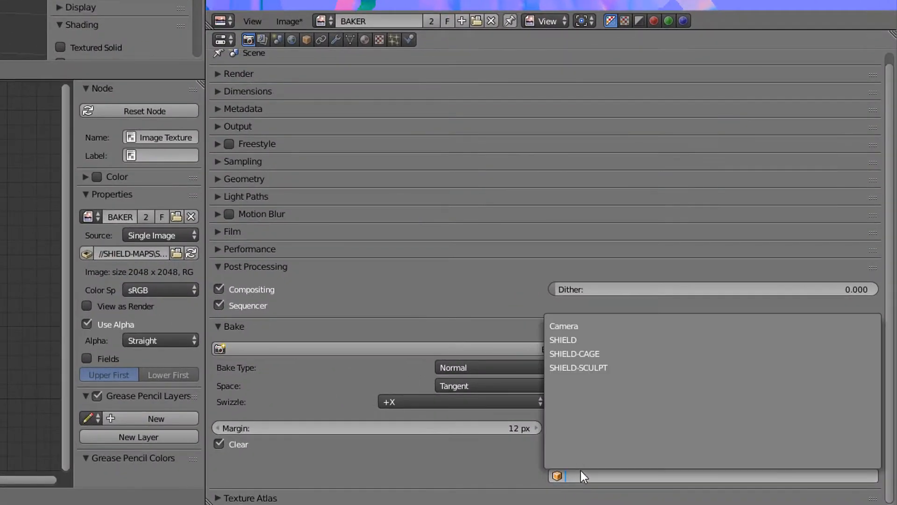
pyautogui.click(589, 354)
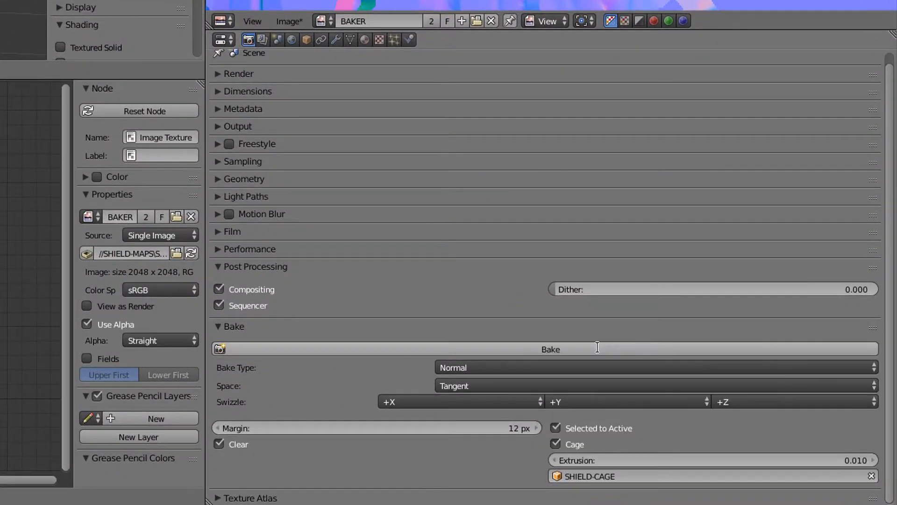
pyautogui.click(498, 348)
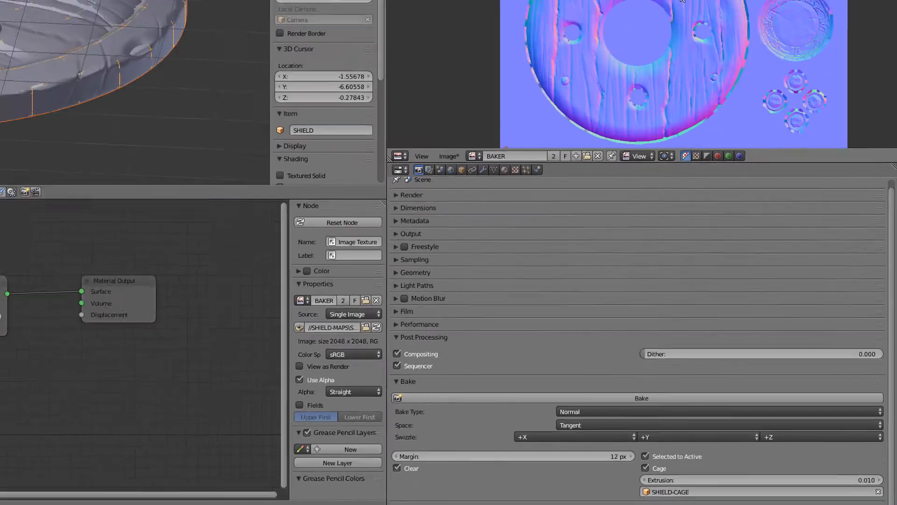
# Examine the BAKER normal map baked with the cage around the planks, cracks, rivet openings and rim for distortions.
pyautogui.scroll(5, 737, 151)
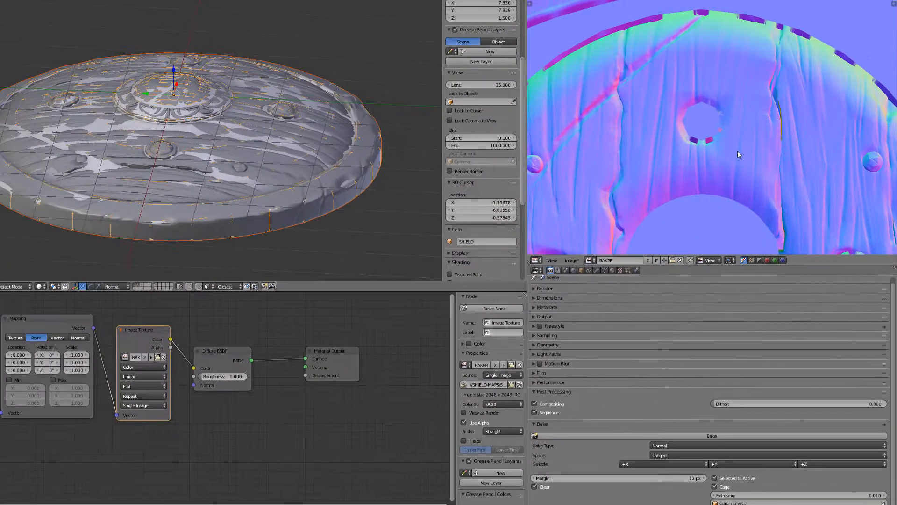
pyautogui.moveTo(656, 185); pyautogui.dragTo(753, 219, button='middle')
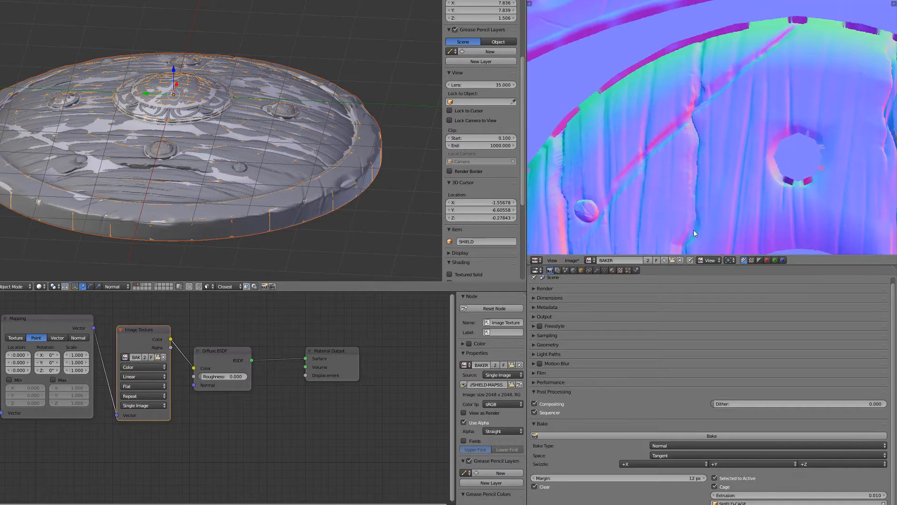
pyautogui.scroll(-1, 697, 197)
pyautogui.moveTo(697, 199); pyautogui.dragTo(751, 89, button='middle')
pyautogui.scroll(4, 724, 150)
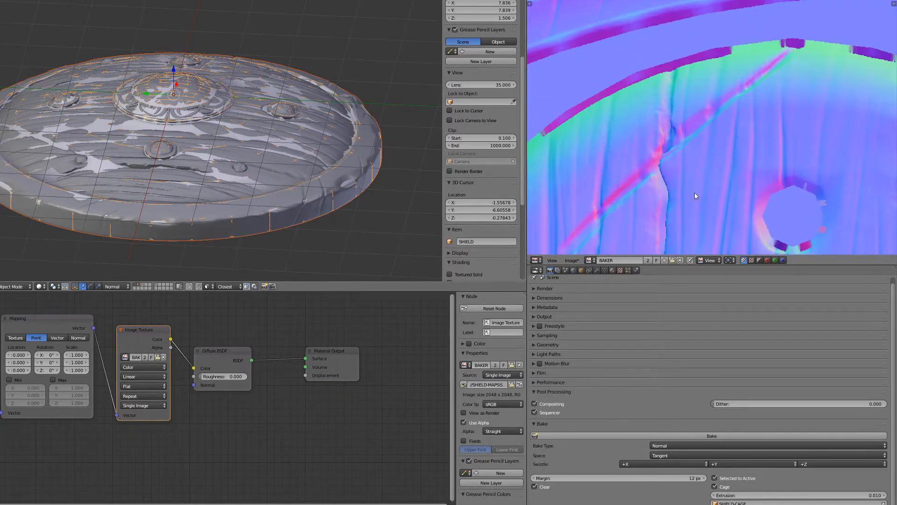
pyautogui.moveTo(677, 175); pyautogui.dragTo(721, 49, button='middle')
pyautogui.scroll(3, 678, 65)
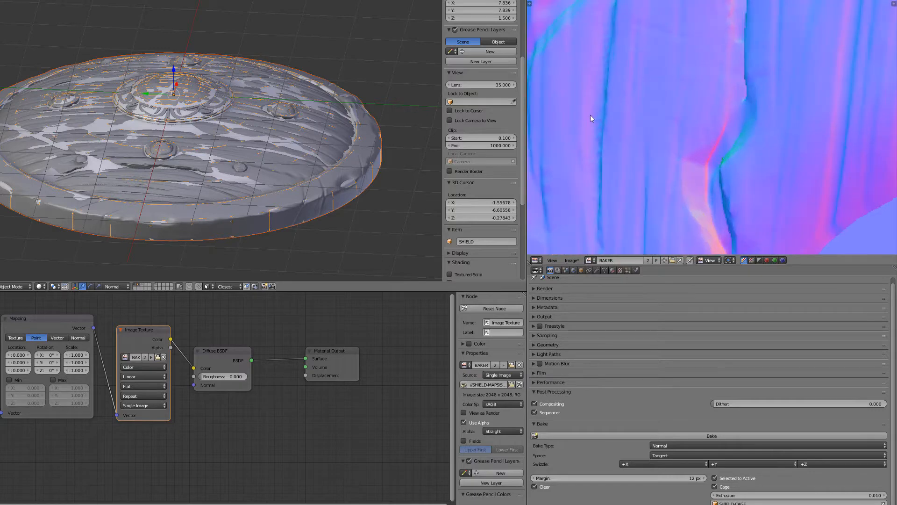
pyautogui.scroll(-7, 725, 140)
pyautogui.moveTo(725, 142); pyautogui.dragTo(670, 47, button='middle')
pyautogui.moveTo(675, 187); pyautogui.dragTo(698, 396, button='middle')
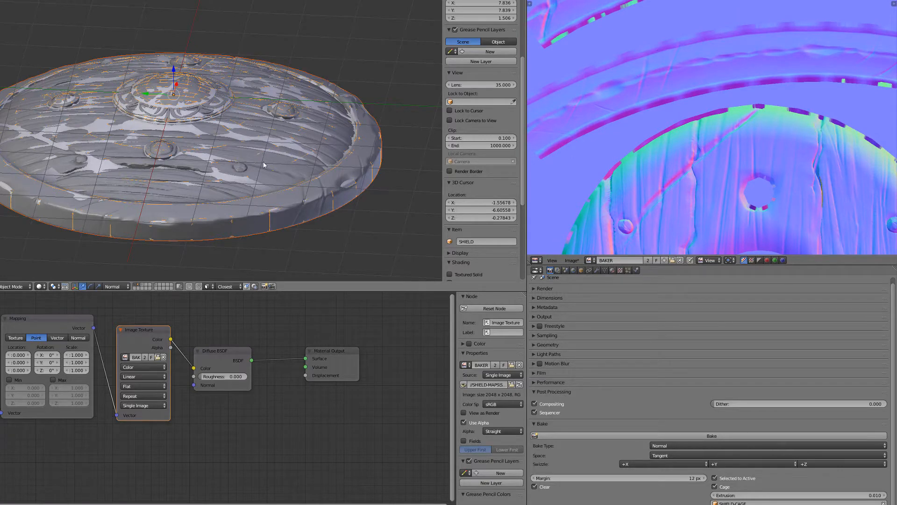
pyautogui.scroll(-4, 654, 141)
pyautogui.moveTo(738, 203); pyautogui.dragTo(681, 148, button='middle')
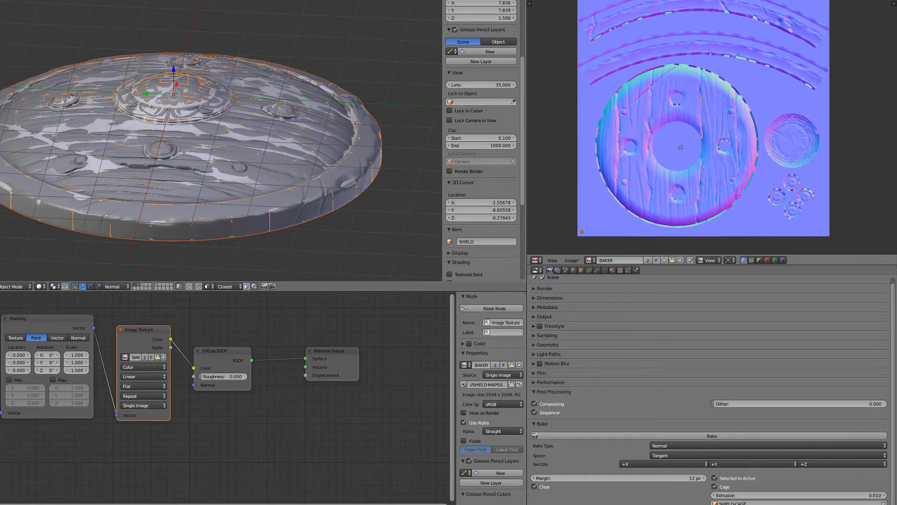
pyautogui.scroll(3, 725, 158)
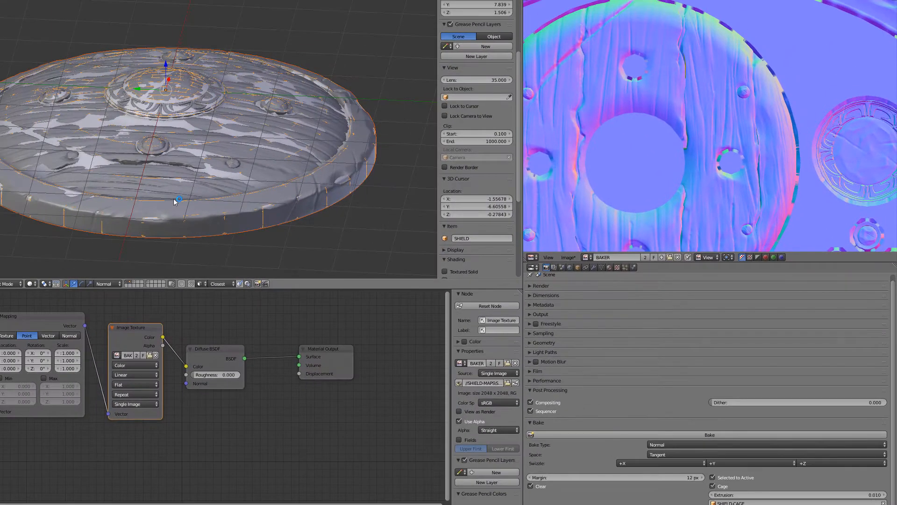
pyautogui.scroll(-2, 710, 122)
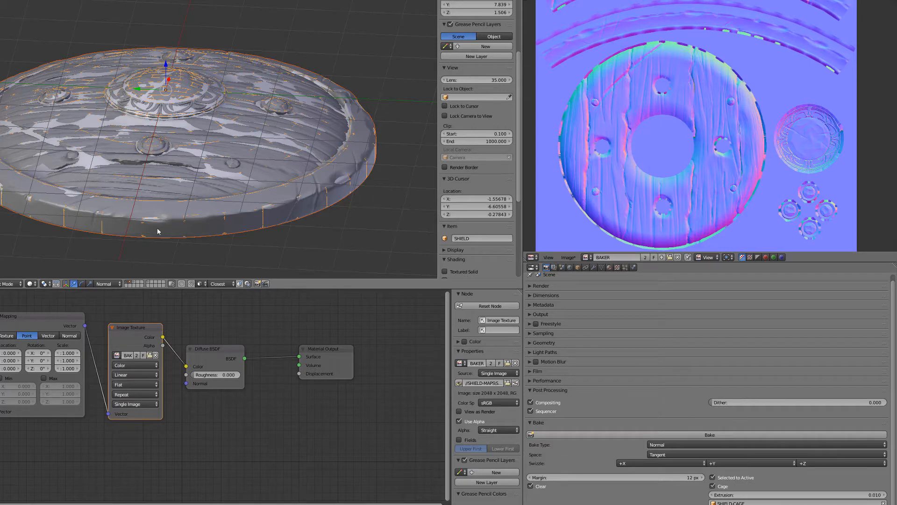
# Isolate the low-poly shield's layer, show the sculpt layer with it again and enter Edit Mode on the low-poly shield.
pyautogui.click(133, 284)
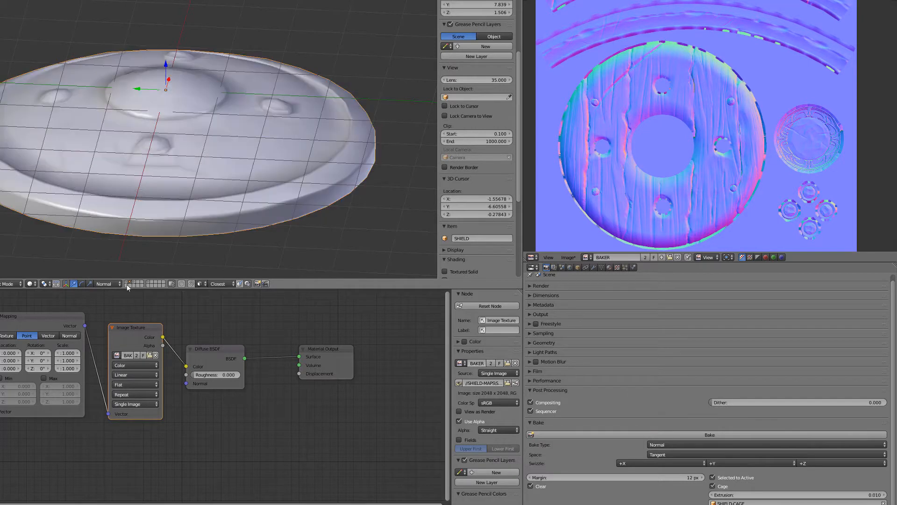
pyautogui.keyDown('shift'); pyautogui.click(125, 283); pyautogui.keyUp('shift')
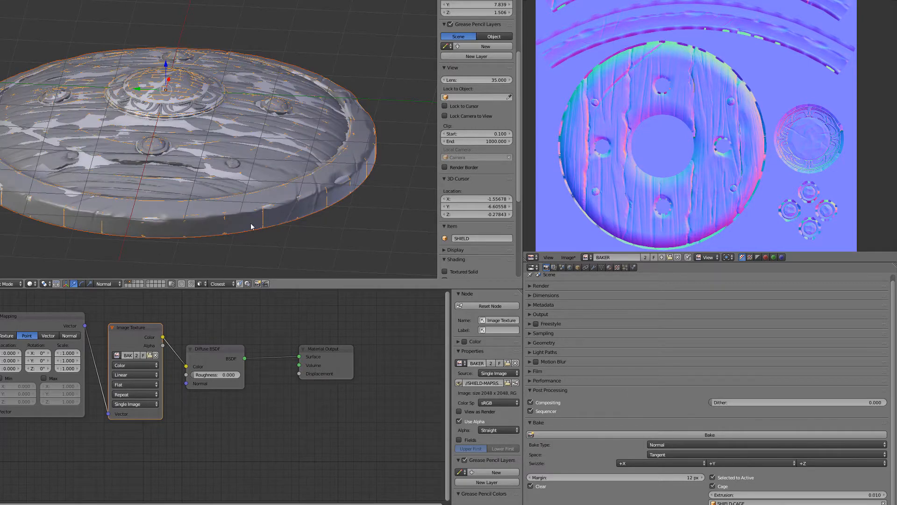
pyautogui.press('Tab')
pyautogui.scroll(4, 243, 225)
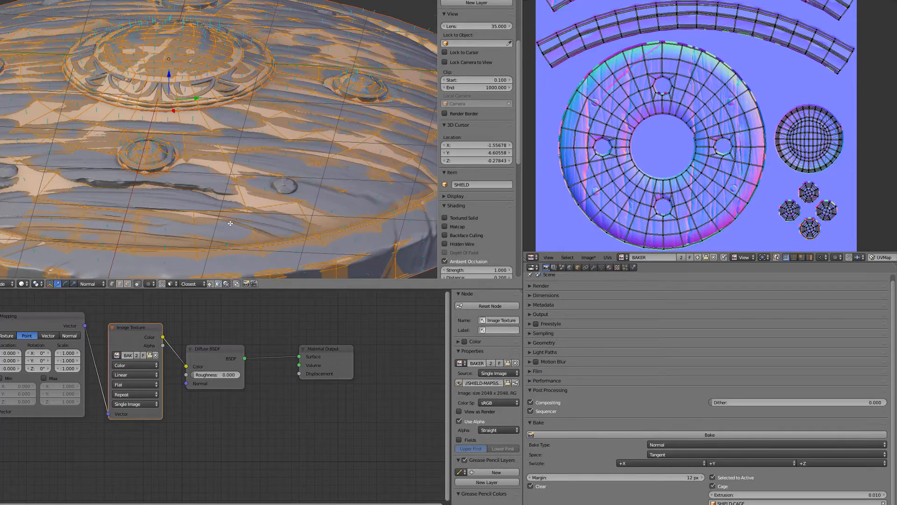
# Toggle the face normals display off and on again, and examine the normals around the central dome, planks and rivets.
pyautogui.scroll(-8, 488, 239)
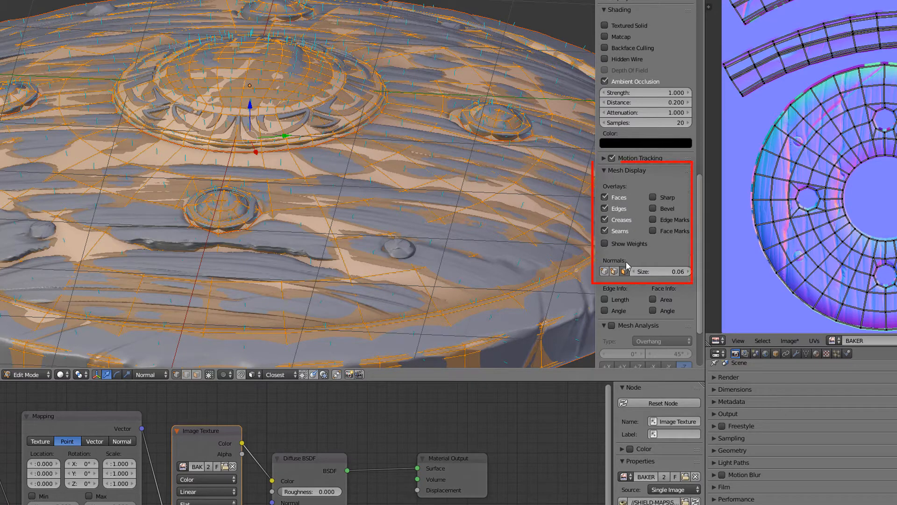
pyautogui.click(626, 271)
pyautogui.click(627, 271)
pyautogui.click(627, 271)
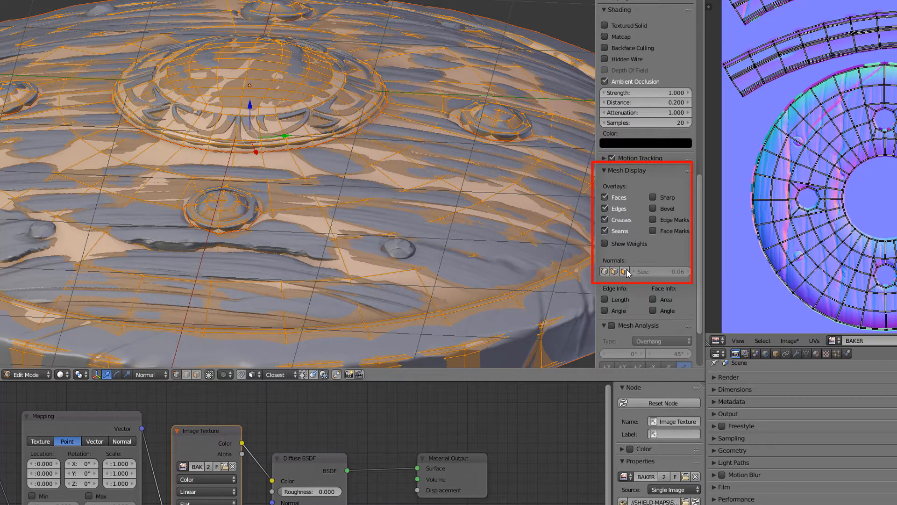
pyautogui.click(625, 271)
pyautogui.scroll(-1, 391, 159)
pyautogui.moveTo(386, 161); pyautogui.dragTo(382, 204, button='middle')
pyautogui.scroll(5, 396, 207)
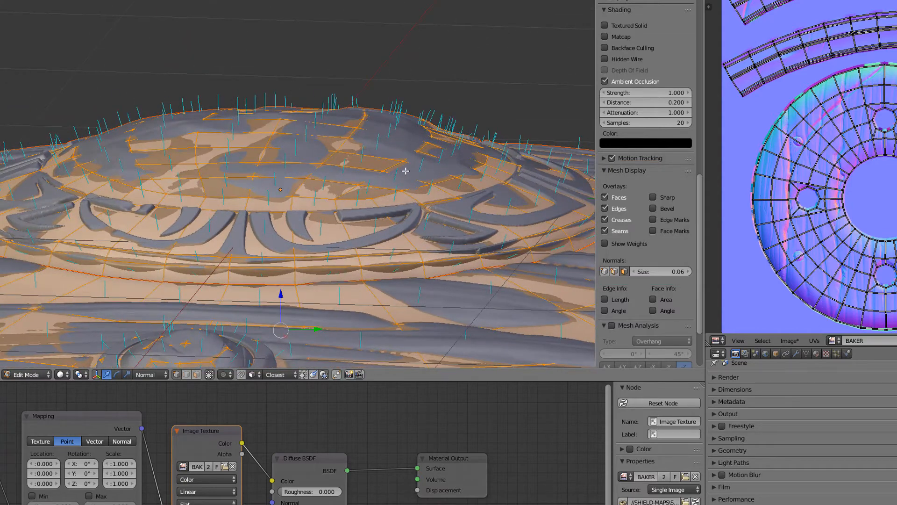
pyautogui.scroll(-5, 391, 153)
pyautogui.keyDown('shift'); pyautogui.moveTo(418, 230); pyautogui.dragTo(358, 155, button='middle'); pyautogui.keyUp('shift')
pyautogui.scroll(4, 351, 166)
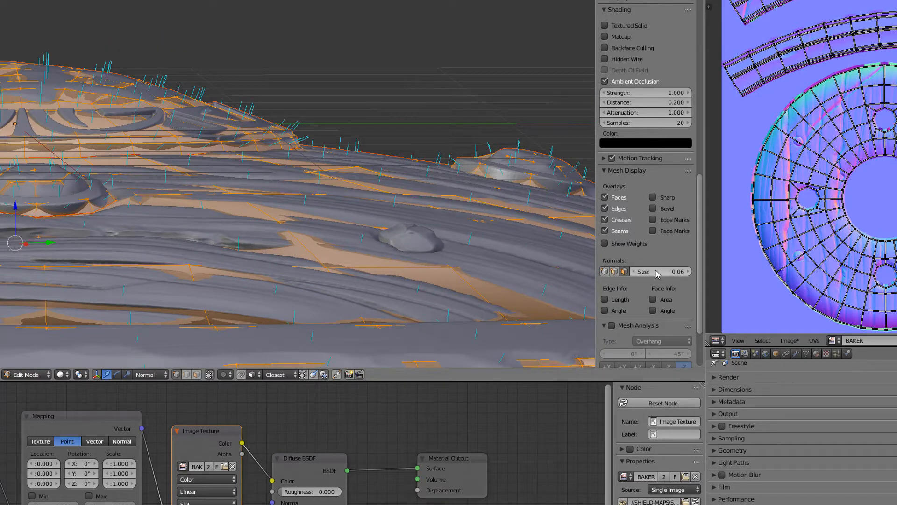
# Set the normals' display size to 0.01 and check how far they reach above the sculpted planks and rivets.
pyautogui.click(676, 274)
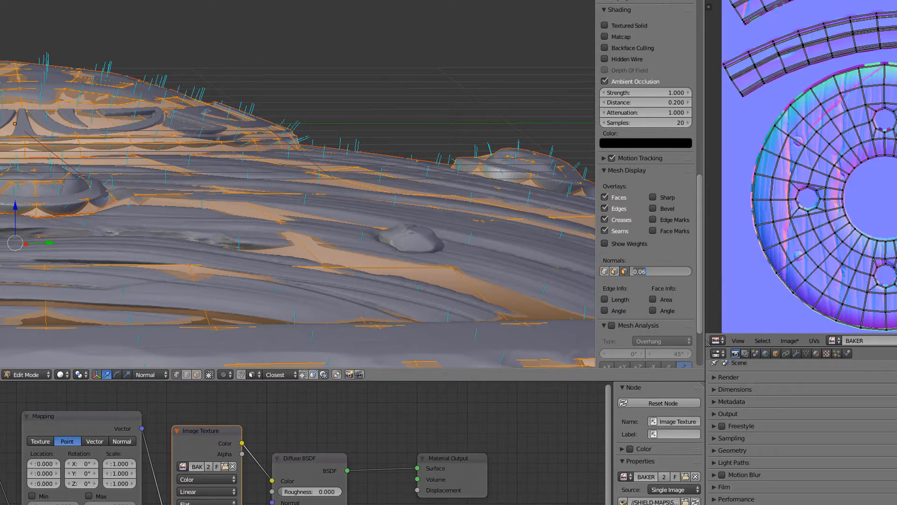
pyautogui.write('0.01')
pyautogui.press('Return')
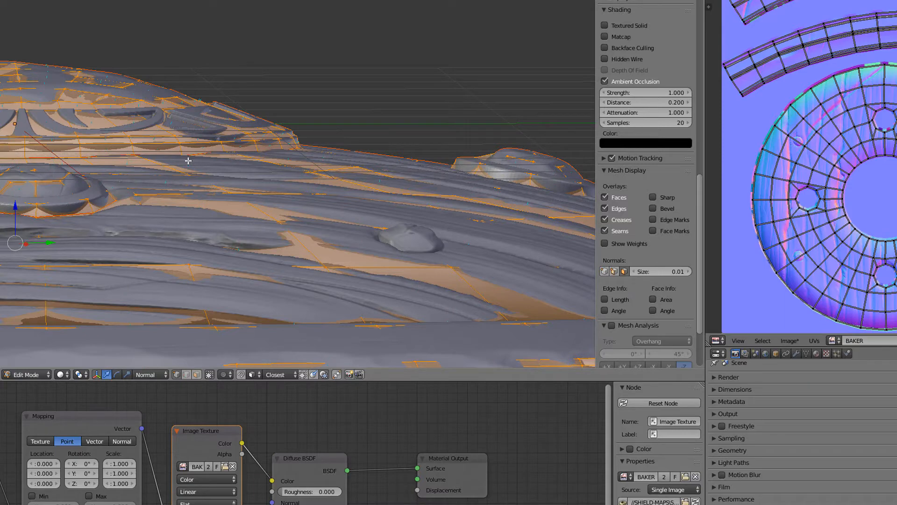
pyautogui.moveTo(188, 160); pyautogui.dragTo(163, 185, button='middle')
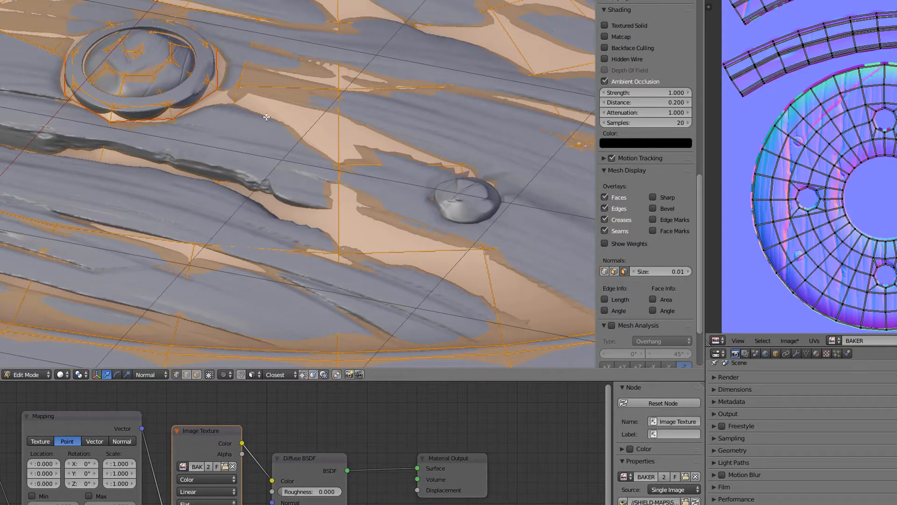
pyautogui.moveTo(259, 141); pyautogui.dragTo(201, 119, button='middle')
pyautogui.moveTo(210, 198); pyautogui.dragTo(273, 193, button='middle')
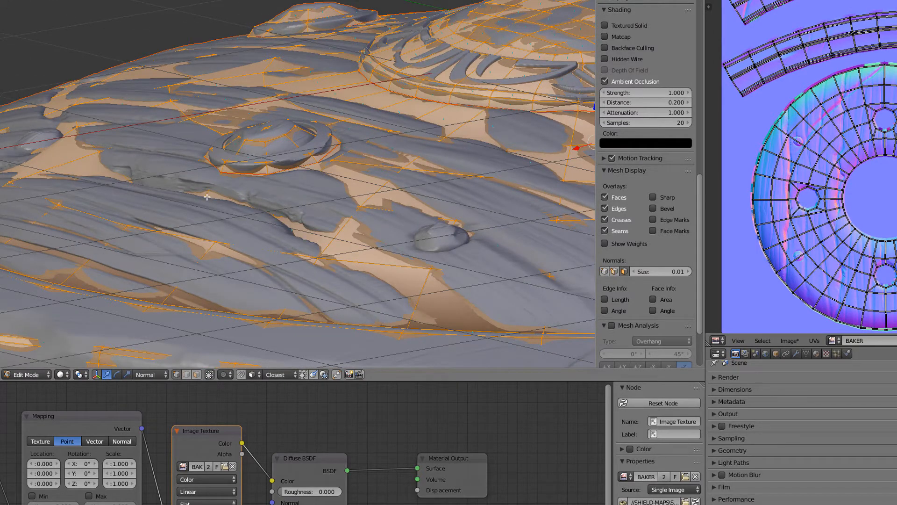
pyautogui.moveTo(207, 197); pyautogui.dragTo(243, 197, button='middle')
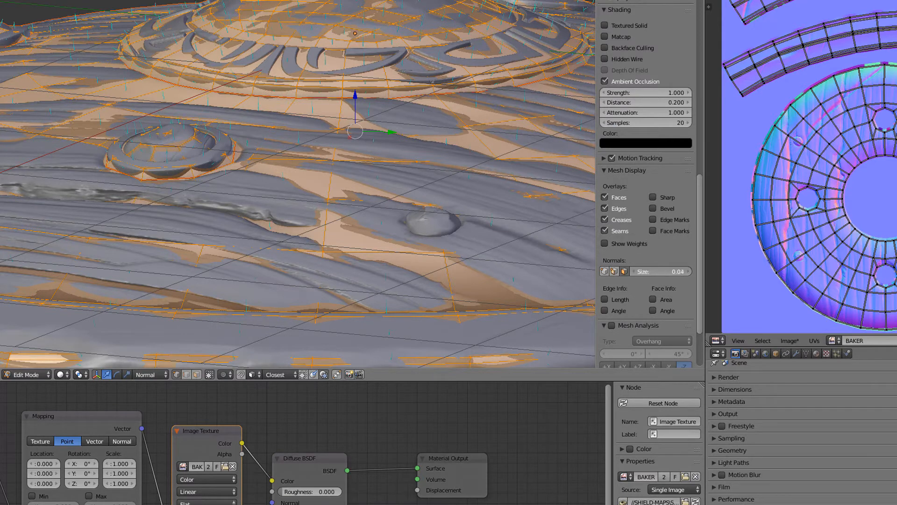
# Set the display size of the low-poly shield's face normals to 0.06.
pyautogui.click(661, 271)
pyautogui.write('0.06')
pyautogui.press('Return')
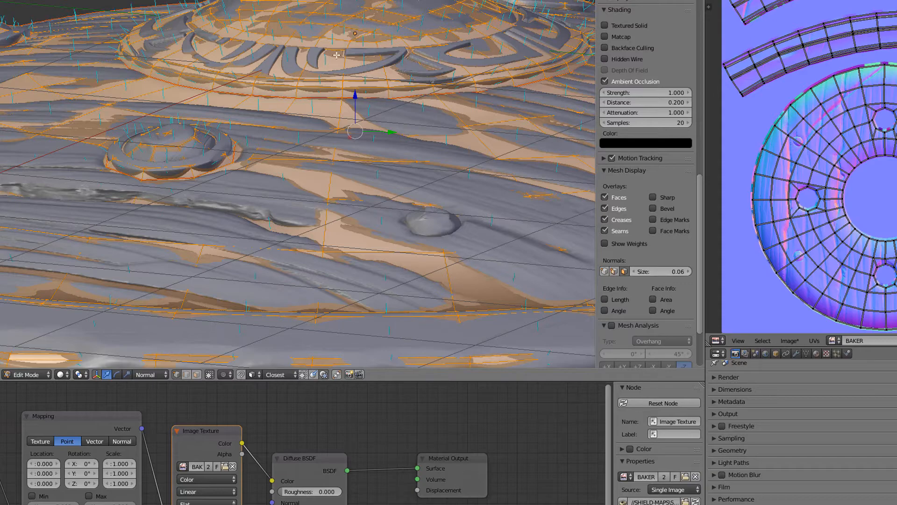
# Examine how far the low-poly face normals extend past the sculpt around the dome, rivets, planks and outer rim.
pyautogui.scroll(-4, 338, 82)
pyautogui.scroll(1, 357, 131)
pyautogui.moveTo(356, 133); pyautogui.dragTo(330, 139, button='middle')
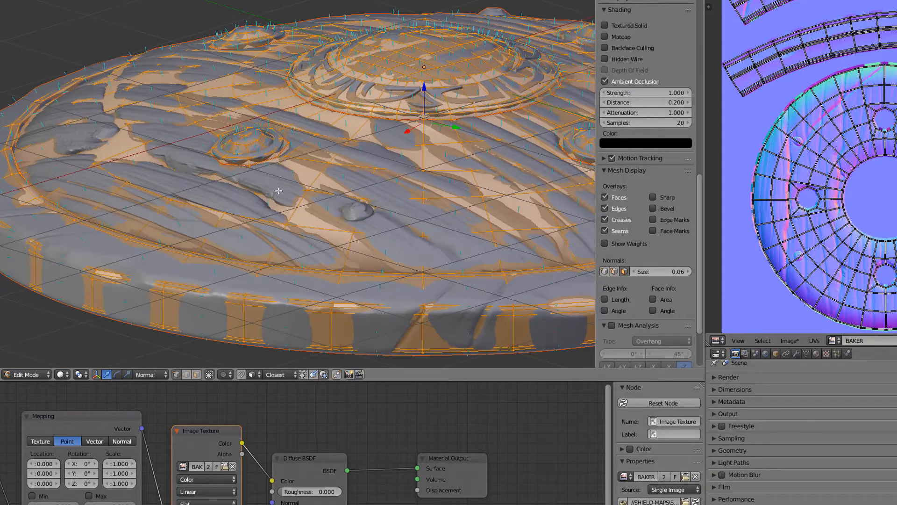
pyautogui.scroll(5, 279, 191)
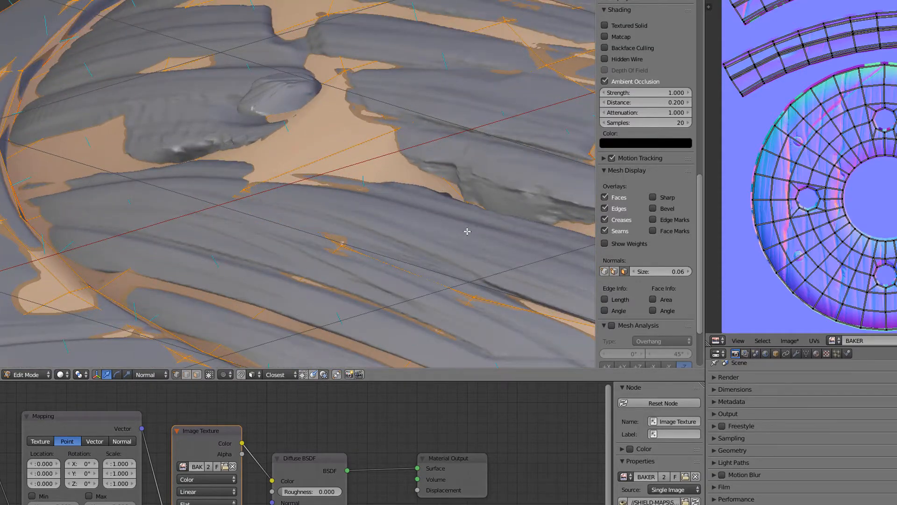
pyautogui.scroll(-6, 461, 227)
pyautogui.scroll(3, 442, 243)
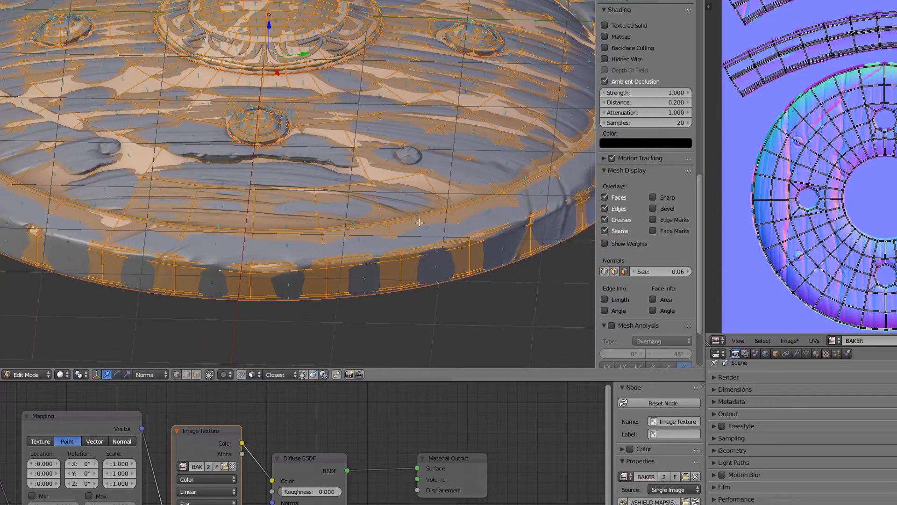
pyautogui.scroll(-3, 421, 222)
pyautogui.keyDown('shift'); pyautogui.moveTo(384, 213); pyautogui.dragTo(349, 218, button='middle'); pyautogui.keyUp('shift')
pyautogui.scroll(2, 444, 244)
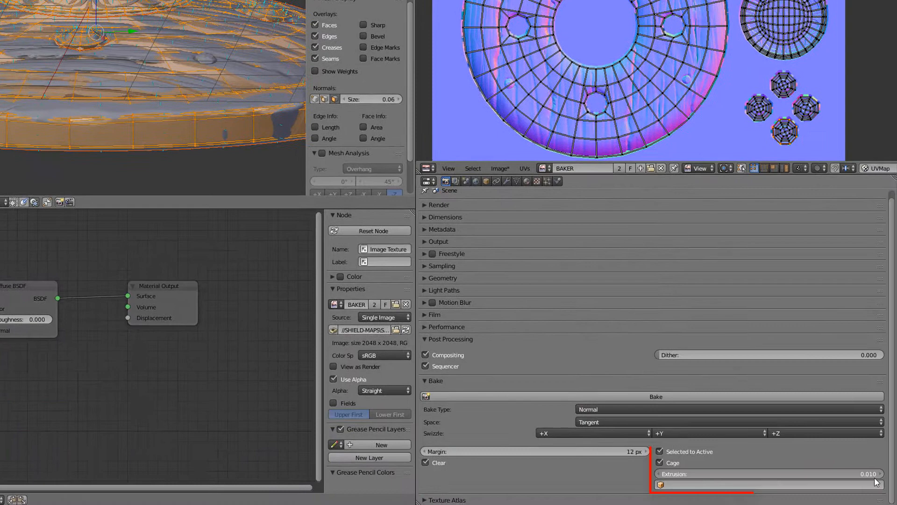
# Bake the normal map from Object Mode with no cage object and the cage extrusion set to 0.06.
pyautogui.click(832, 473)
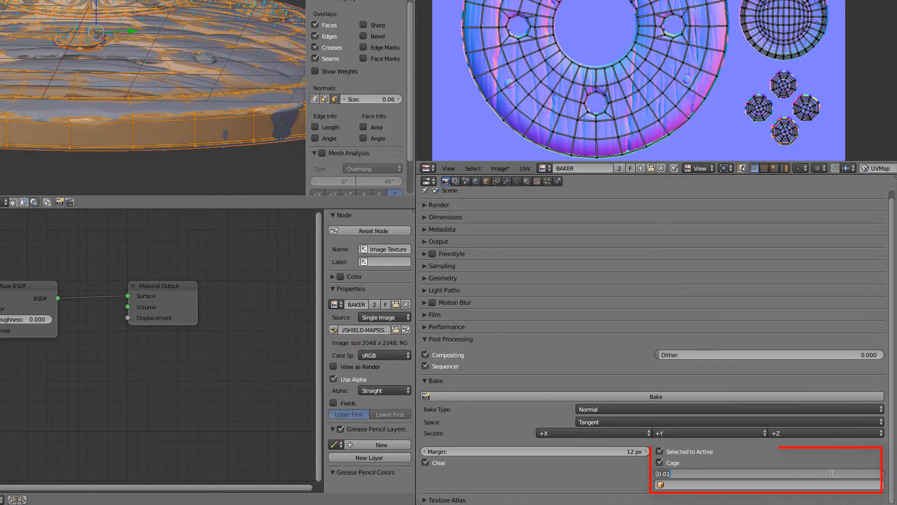
pyautogui.write('0.')
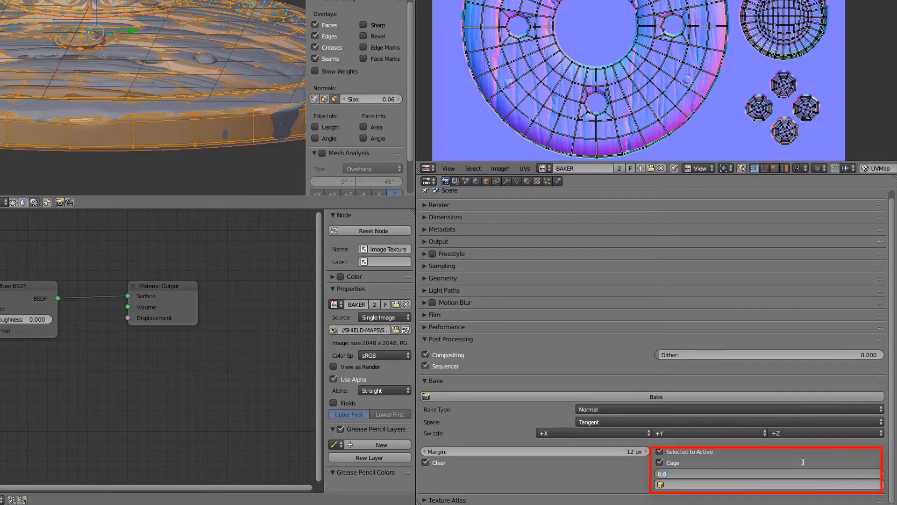
pyautogui.write('06')
pyautogui.press('Return')
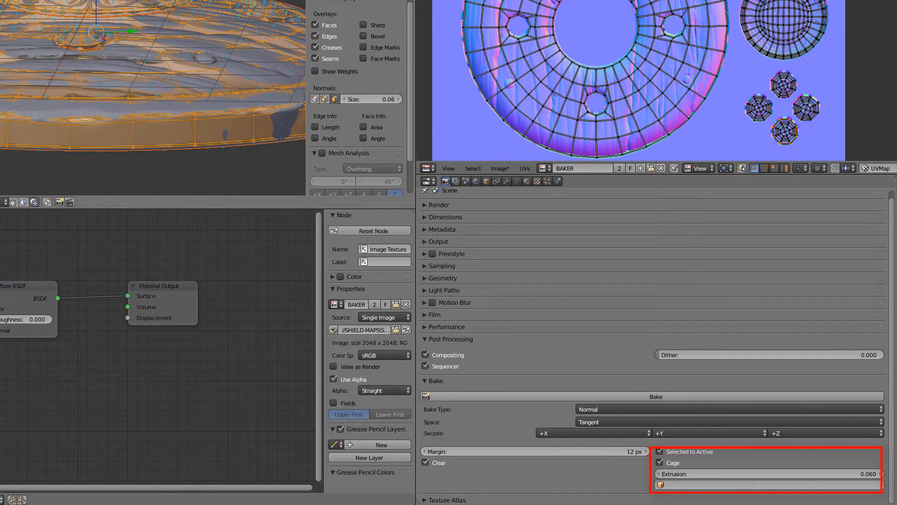
pyautogui.press('Tab')
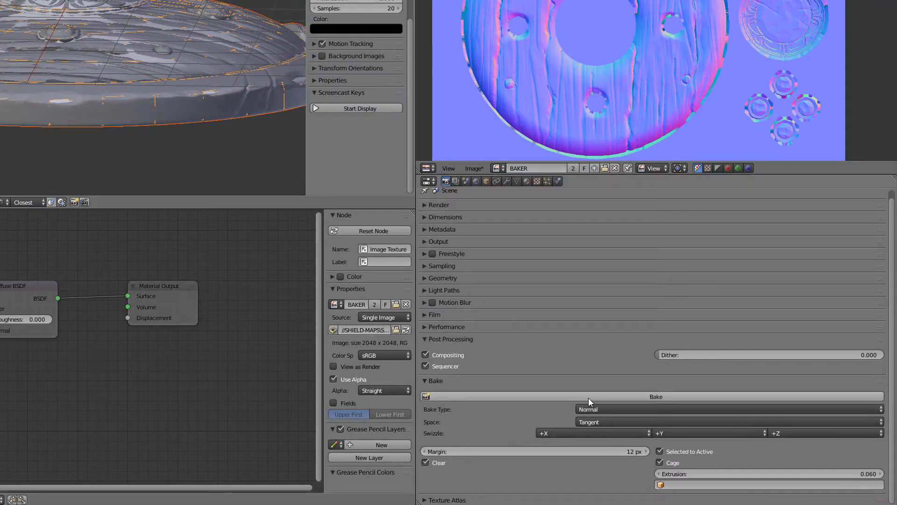
pyautogui.click(588, 398)
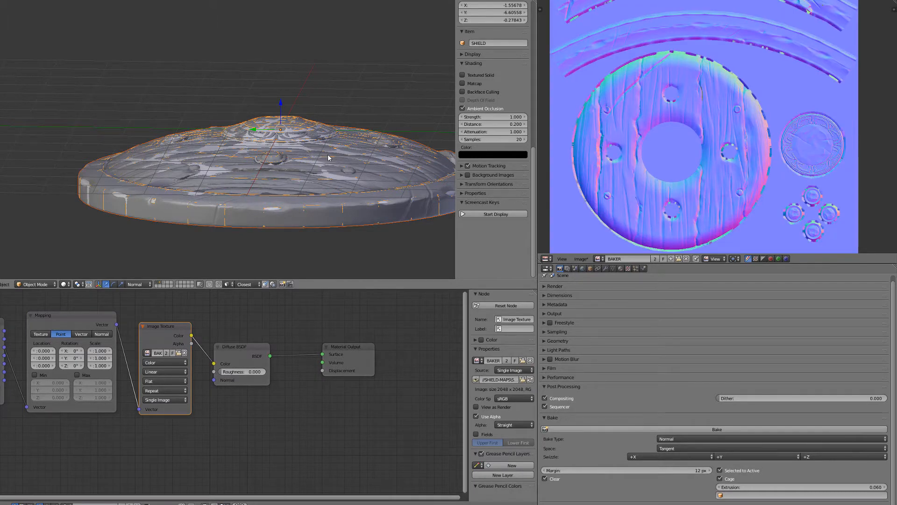
pyautogui.scroll(2, 669, 135)
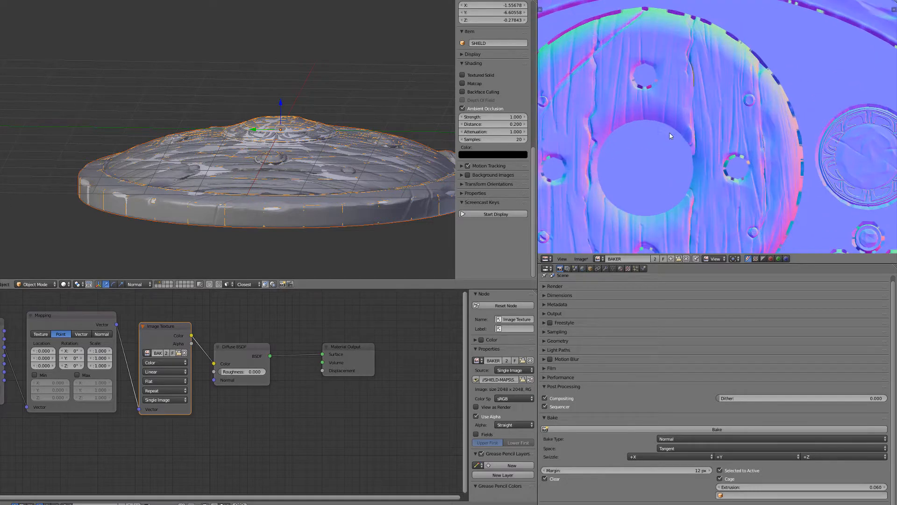
# Examine the baked normal map for artifacts across the planks, rivet holes, disc edge and curved rim strips.
pyautogui.moveTo(597, 207); pyautogui.dragTo(743, 60, button='middle')
pyautogui.scroll(4, 692, 162)
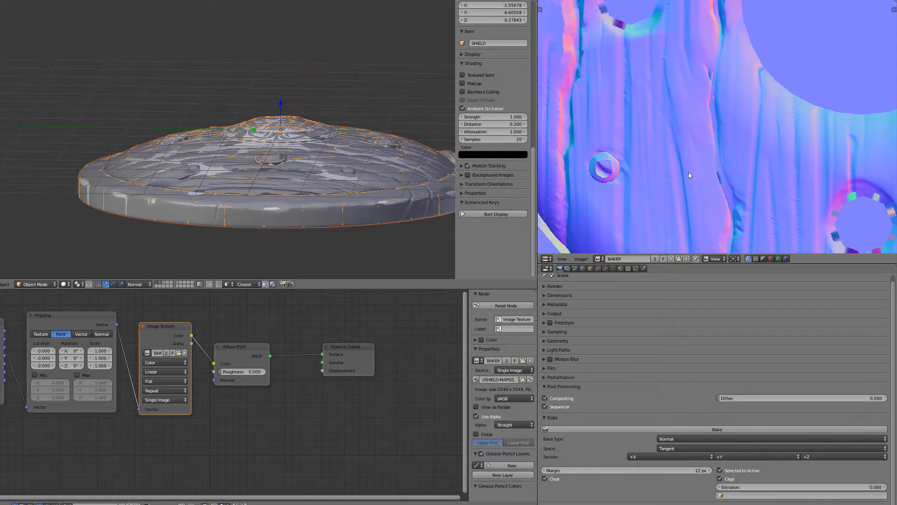
pyautogui.moveTo(667, 51); pyautogui.dragTo(668, 160, button='middle')
pyautogui.scroll(-6, 669, 160)
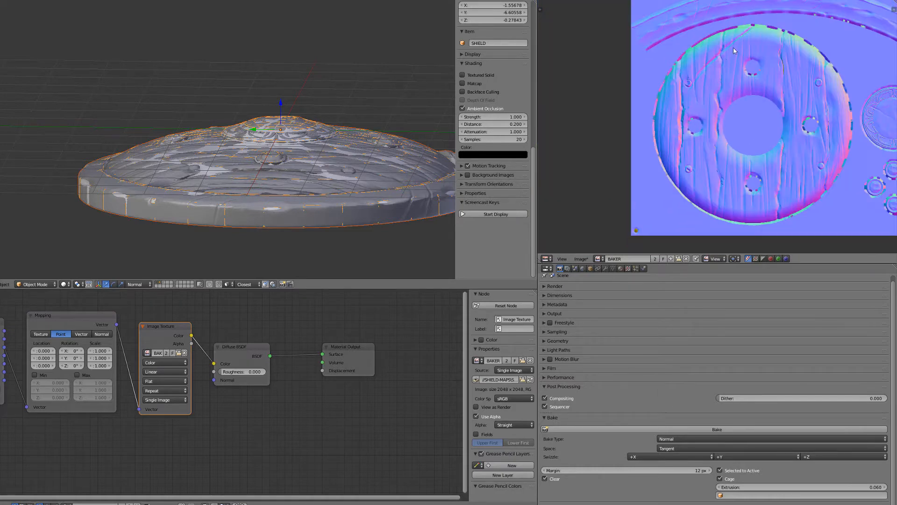
pyautogui.moveTo(645, 129); pyautogui.dragTo(604, 157, button='middle')
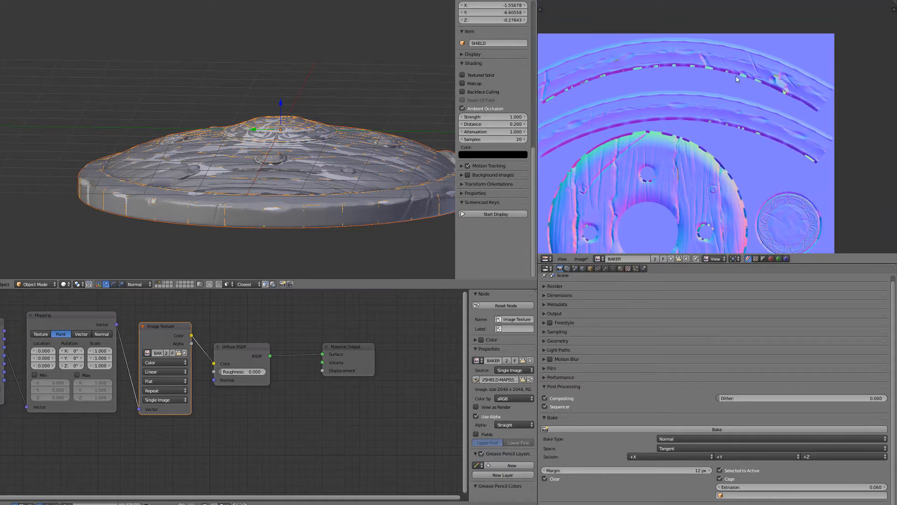
pyautogui.scroll(6, 673, 113)
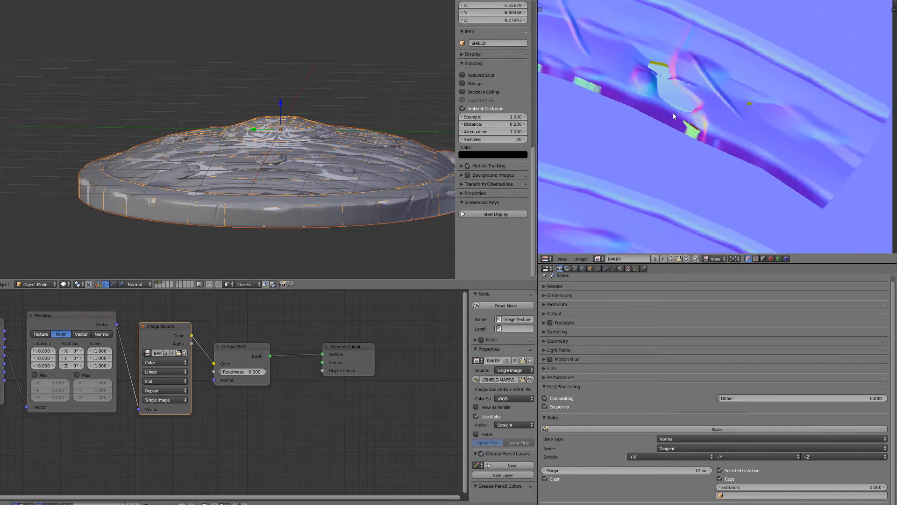
pyautogui.scroll(-4, 711, 134)
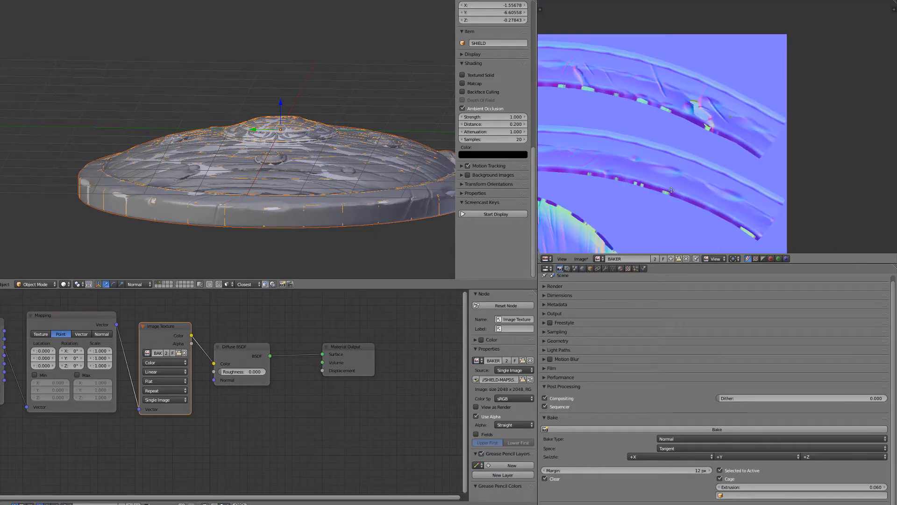
pyautogui.moveTo(670, 189); pyautogui.dragTo(765, 52, button='middle')
pyautogui.scroll(-2, 722, 100)
pyautogui.moveTo(639, 162); pyautogui.dragTo(724, 67, button='middle')
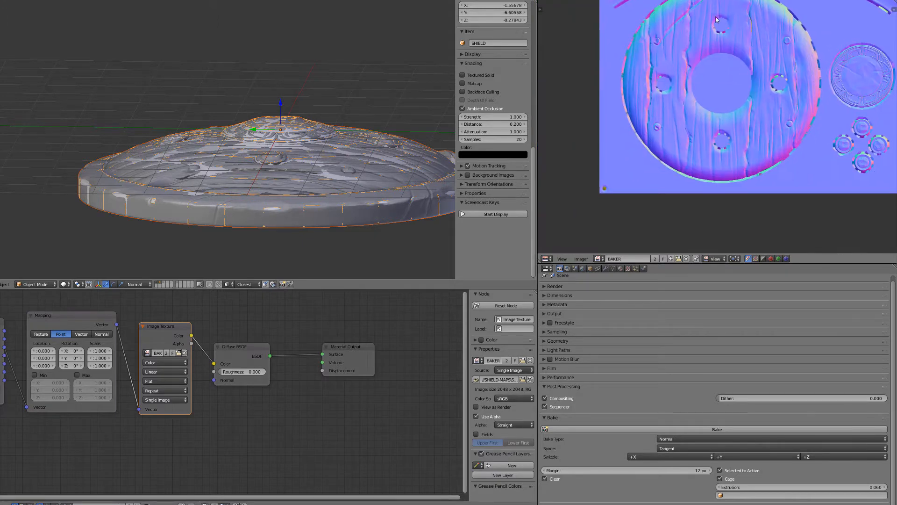
pyautogui.moveTo(775, 41); pyautogui.dragTo(719, 171, button='middle')
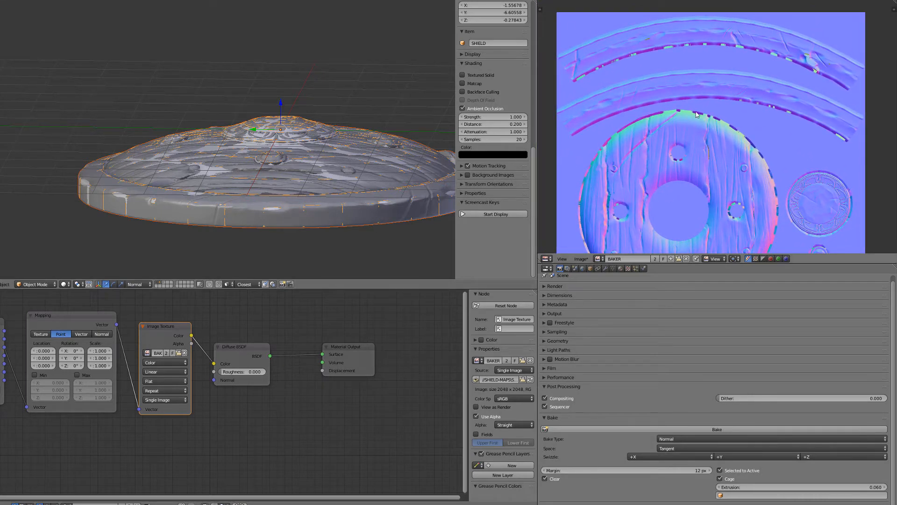
pyautogui.scroll(-3, 373, 174)
# Put the low-poly shield in Edit Mode to overlay its UV layout on the baked normal map.
pyautogui.moveTo(340, 147); pyautogui.dragTo(312, 183, button='middle')
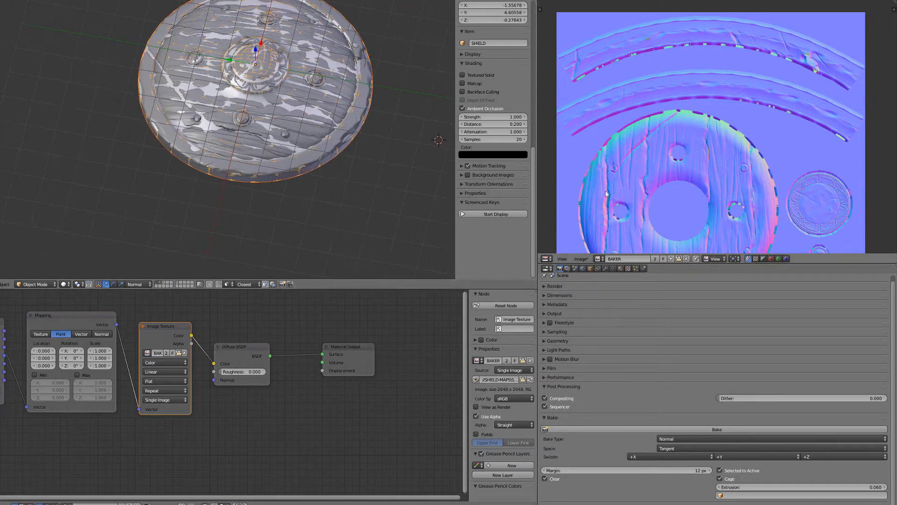
pyautogui.moveTo(659, 205); pyautogui.dragTo(660, 163, button='middle')
pyautogui.moveTo(660, 163); pyautogui.dragTo(660, 141, button='middle')
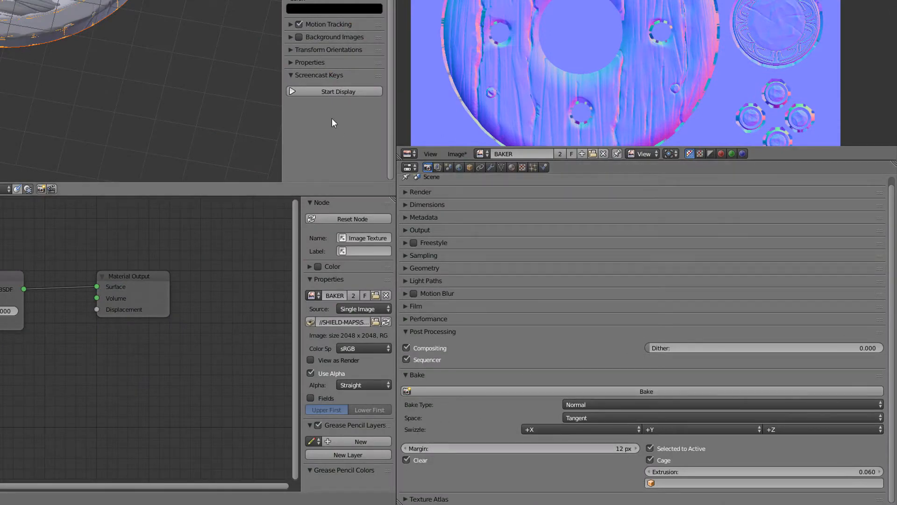
pyautogui.scroll(3, 57, 27)
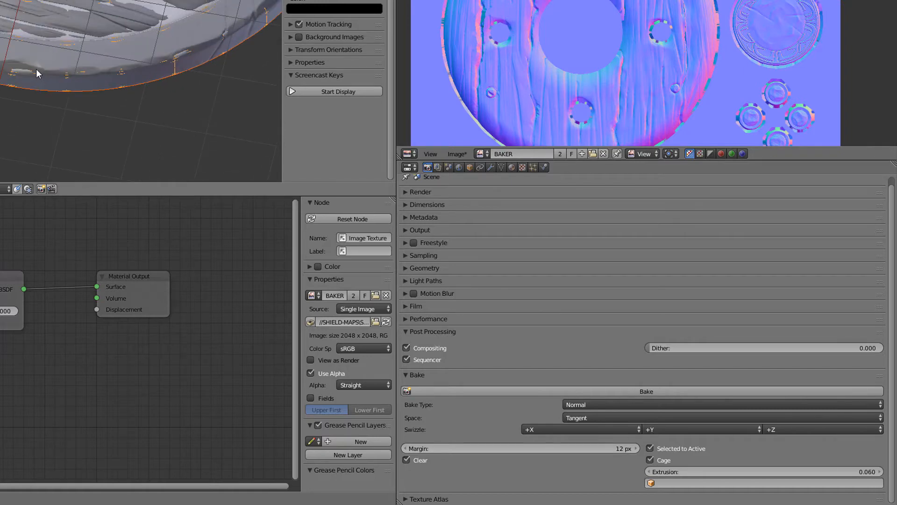
pyautogui.press('Tab')
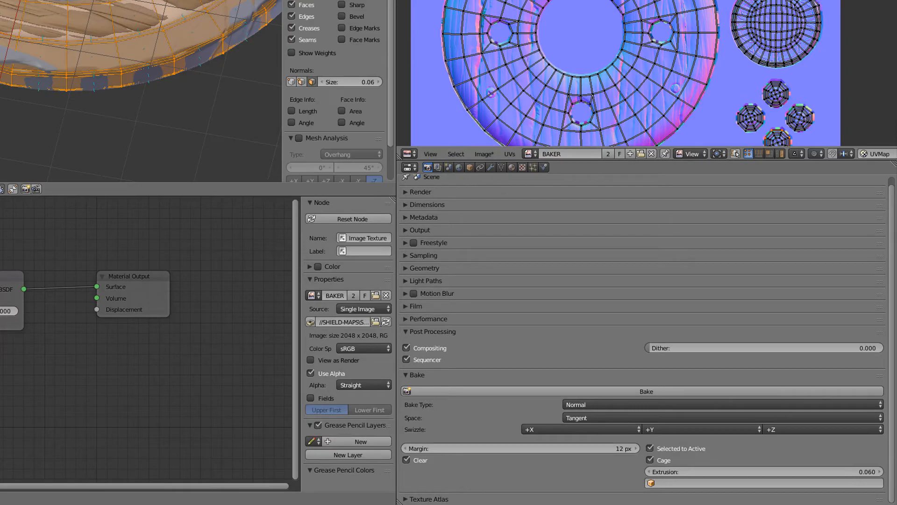
pyautogui.scroll(4, 634, 29)
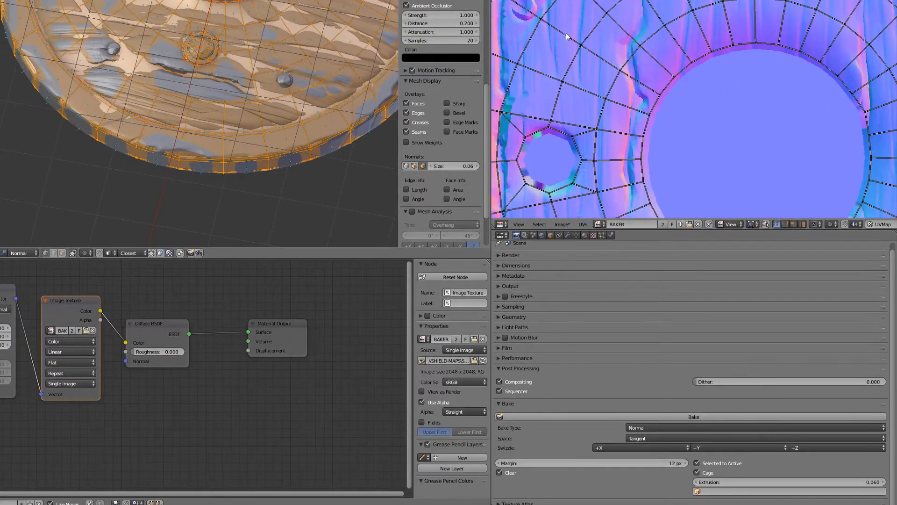
# Examine the baked margin that extends past the UV borders along the outer edge of the plank disc.
pyautogui.scroll(4, 736, 103)
pyautogui.moveTo(553, 45); pyautogui.dragTo(706, 186, button='middle')
pyautogui.moveTo(617, 91); pyautogui.dragTo(661, 144, button='middle')
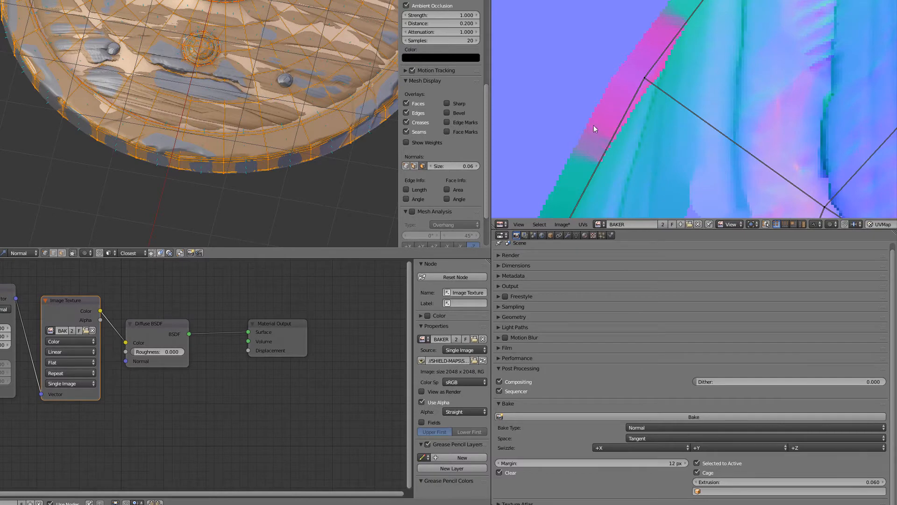
pyautogui.moveTo(594, 205); pyautogui.dragTo(635, 100, button='middle')
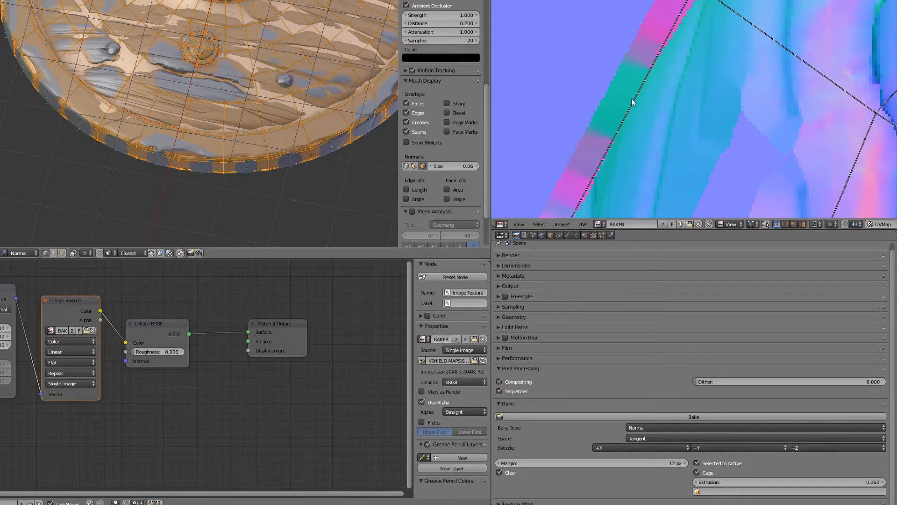
pyautogui.scroll(-8, 609, 79)
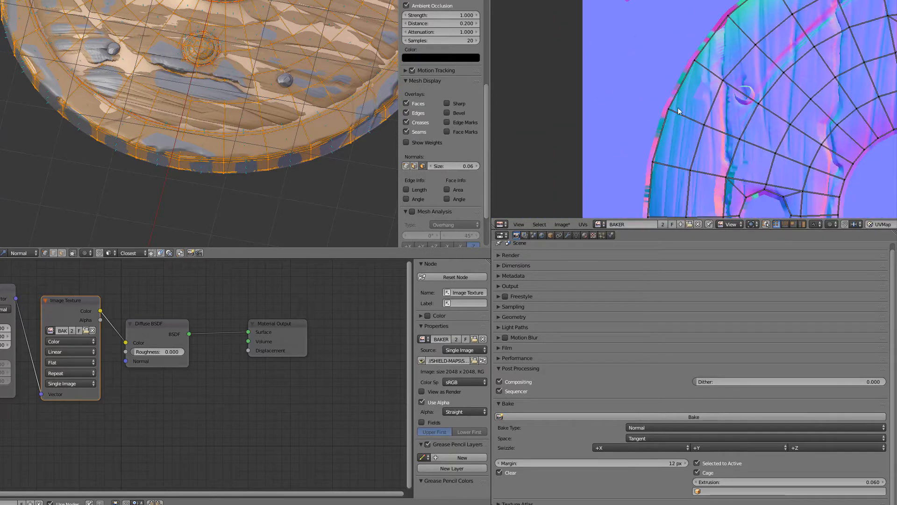
pyautogui.moveTo(682, 55); pyautogui.dragTo(596, 133, button='middle')
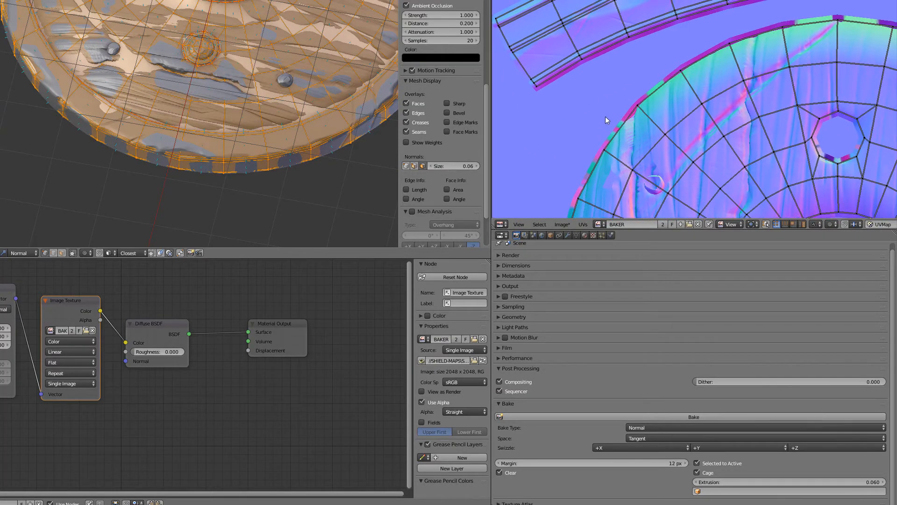
pyautogui.scroll(4, 605, 120)
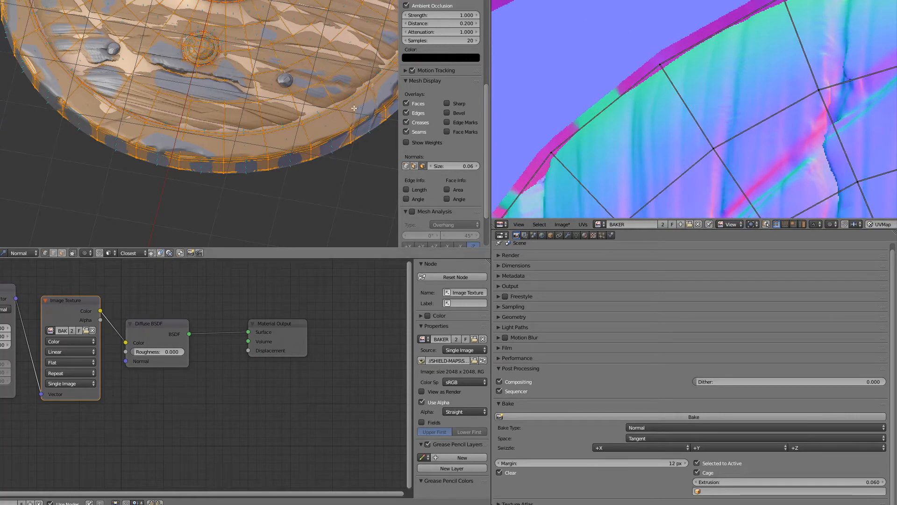
pyautogui.scroll(-4, 266, 116)
pyautogui.scroll(-7, 634, 90)
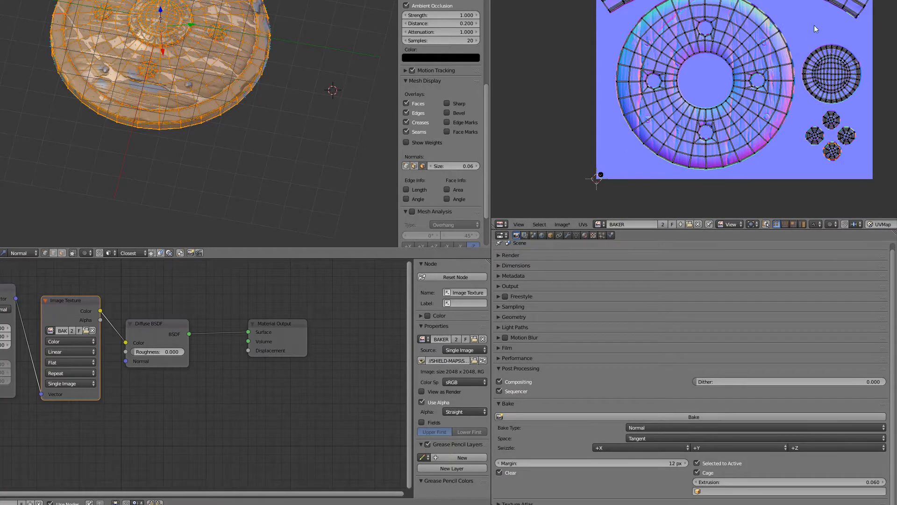
# Review the areas around all UV islands in the baked map in relation to the bake's Margin and Clear settings.
pyautogui.scroll(-2, 814, 26)
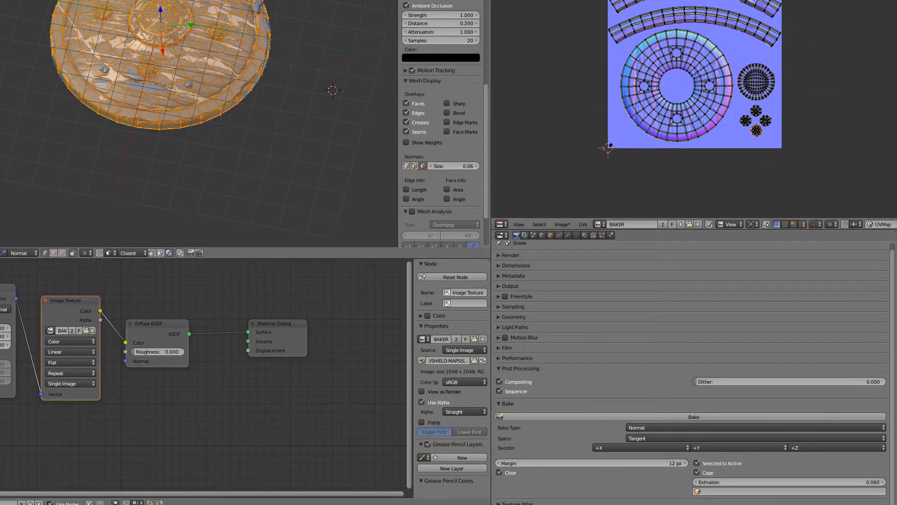
pyautogui.scroll(3, 660, 116)
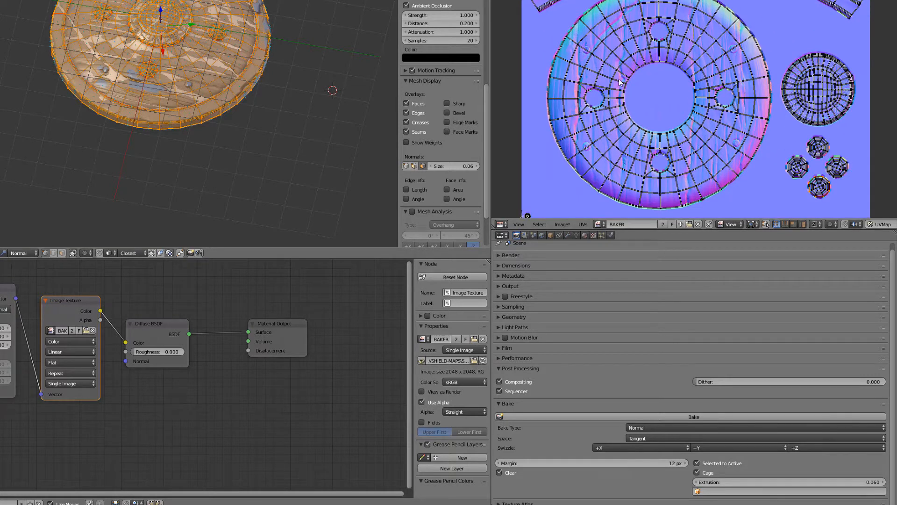
pyautogui.scroll(-1, 639, 93)
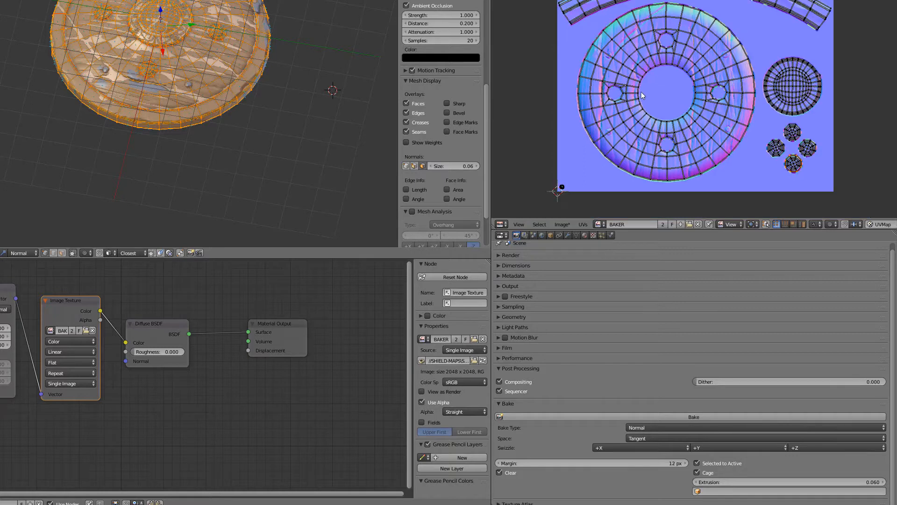
pyautogui.moveTo(652, 60); pyautogui.dragTo(630, 88, button='middle')
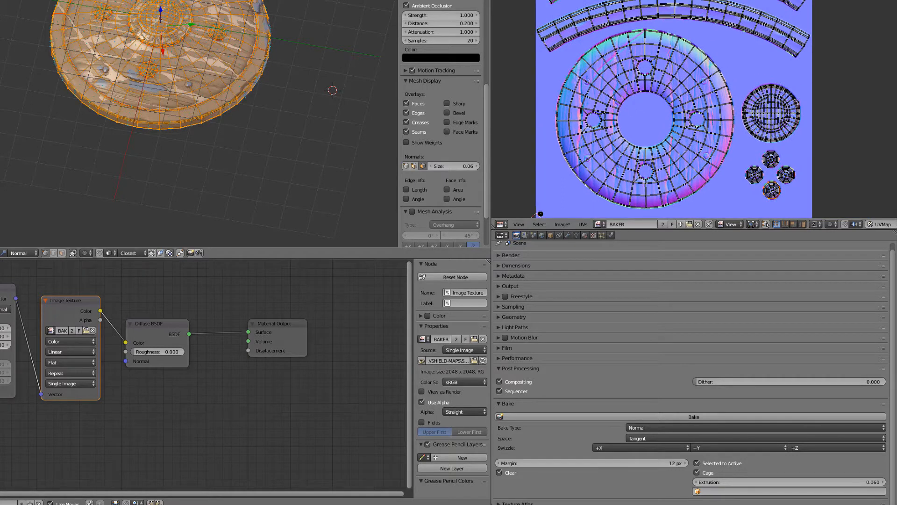
pyautogui.scroll(2, 655, 74)
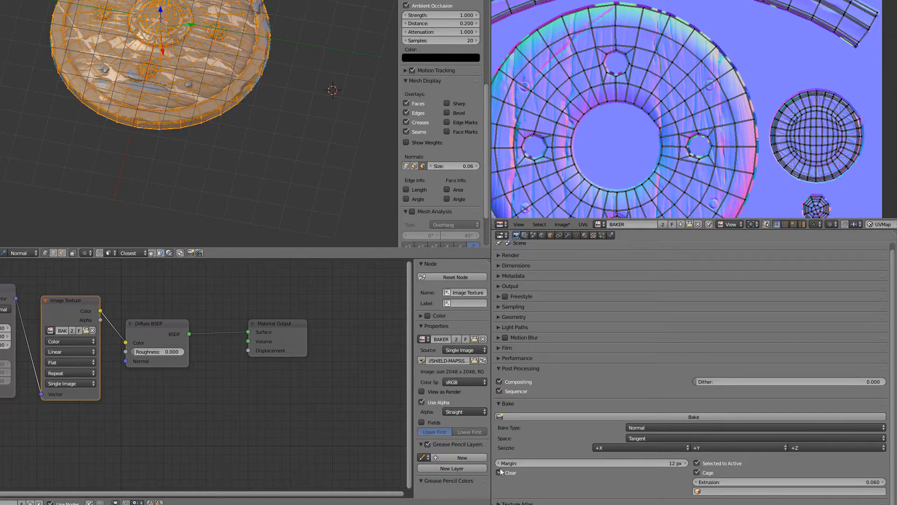
pyautogui.scroll(-3, 615, 95)
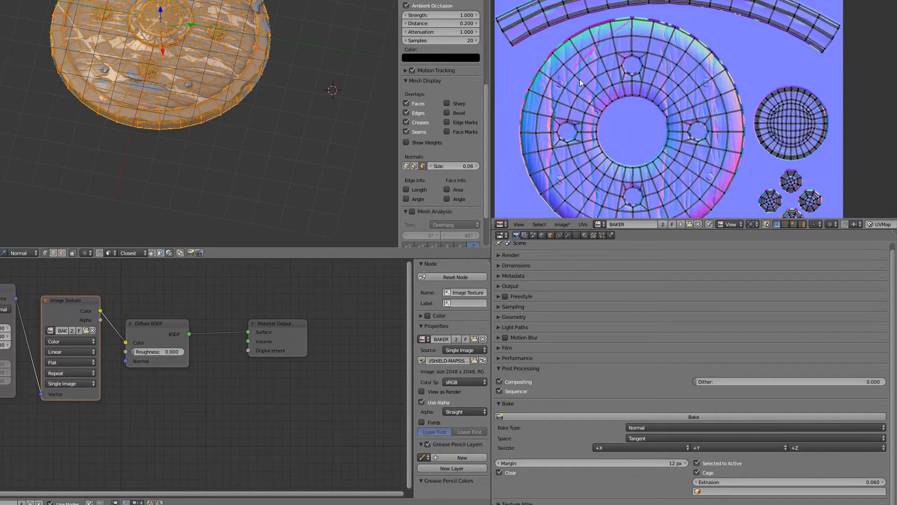
pyautogui.scroll(2, 625, 83)
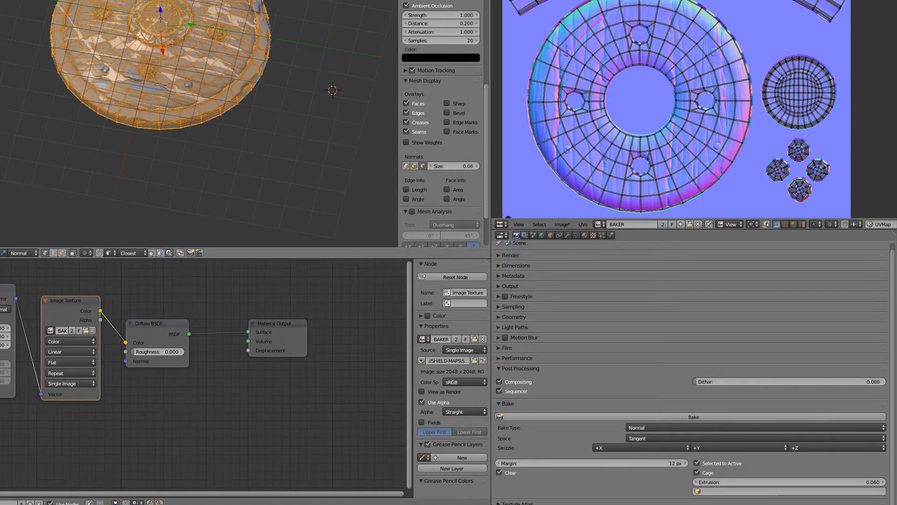
# Check the bake messages in the info log and look over the baked image's file options.
pyautogui.moveTo(65, 0); pyautogui.dragTo(51, 98)
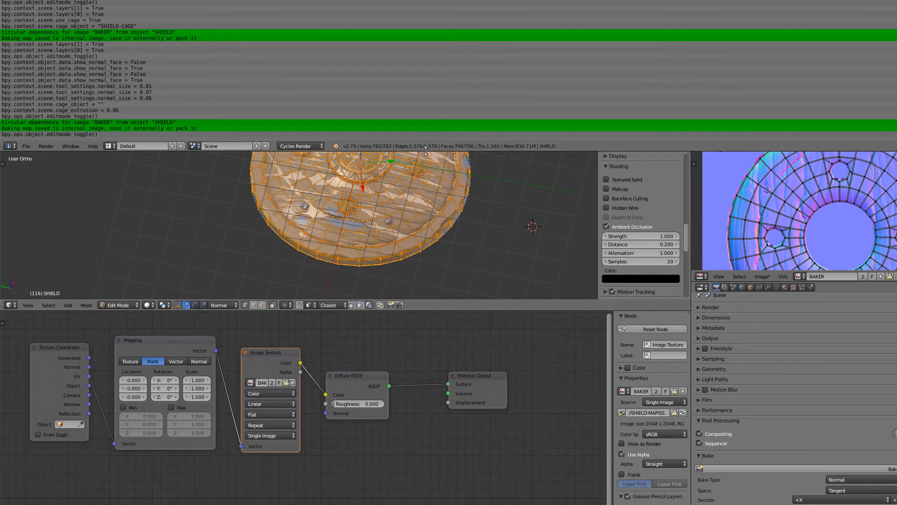
pyautogui.moveTo(426, 152); pyautogui.dragTo(426, 1)
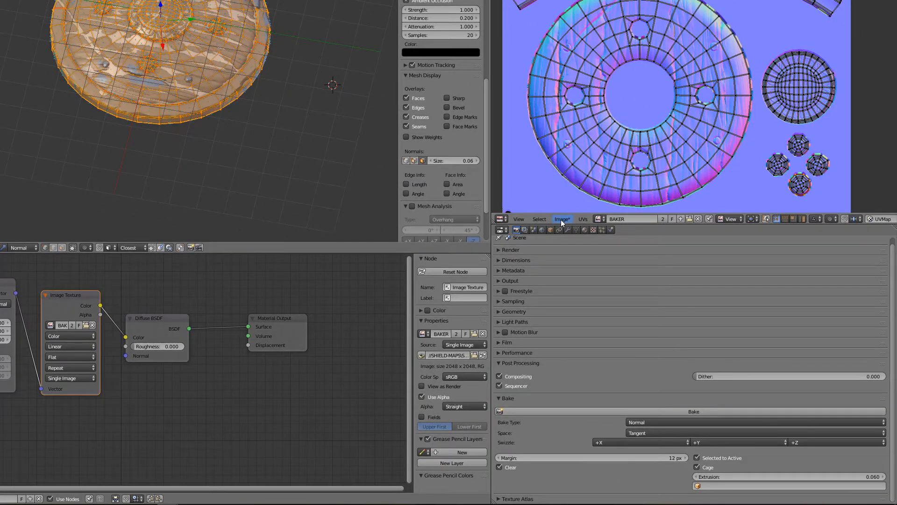
pyautogui.click(562, 219)
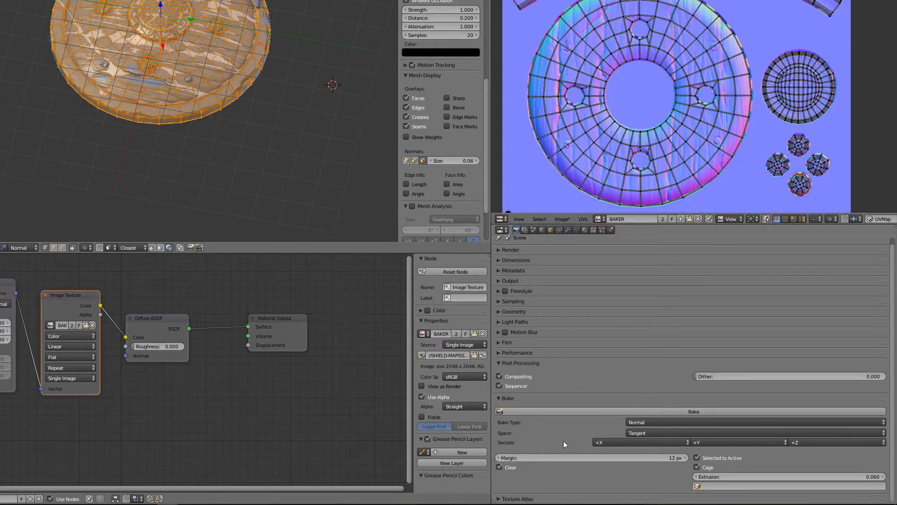
# Review the render sampling settings and compare the BAKER image's properties with the render dimensions.
pyautogui.click(497, 301)
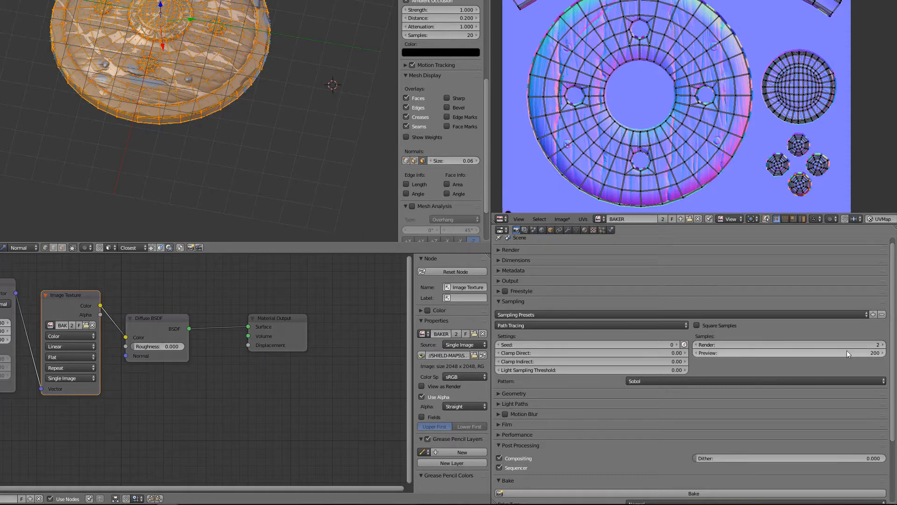
pyautogui.press('n')
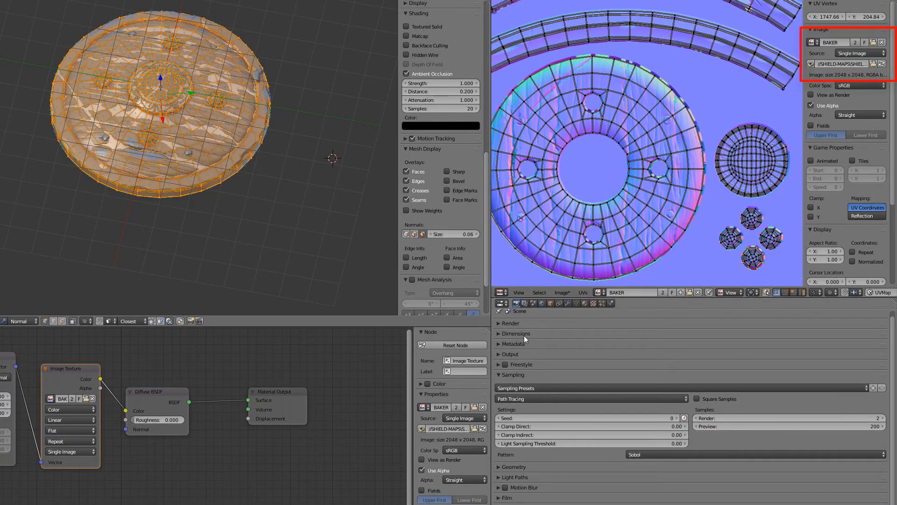
pyautogui.click(521, 334)
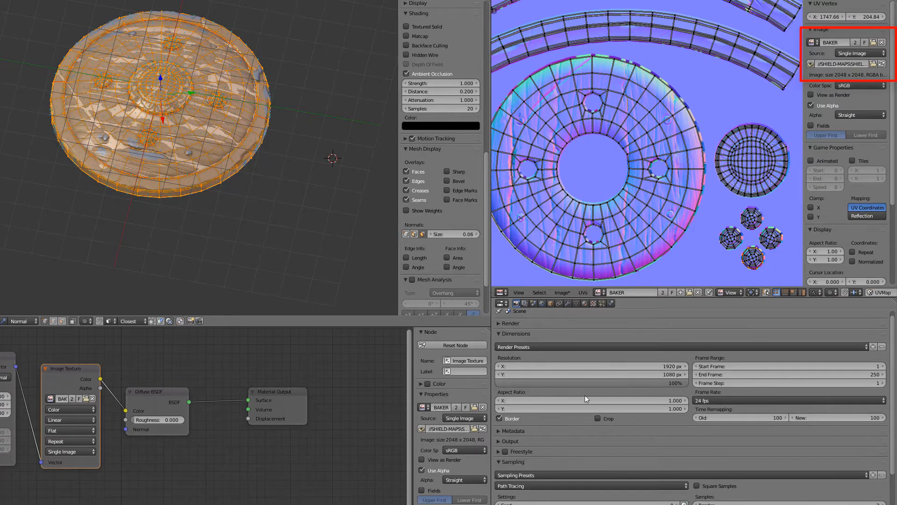
pyautogui.click(529, 332)
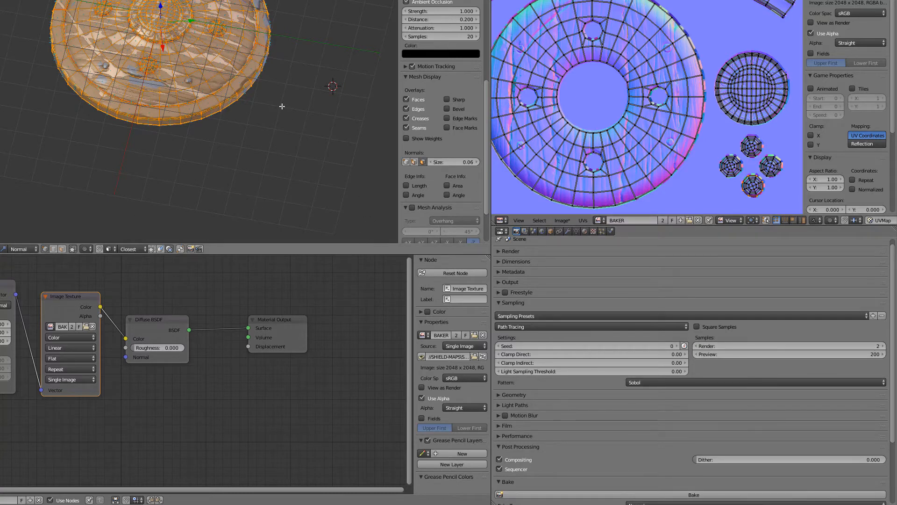
pyautogui.scroll(1, 275, 112)
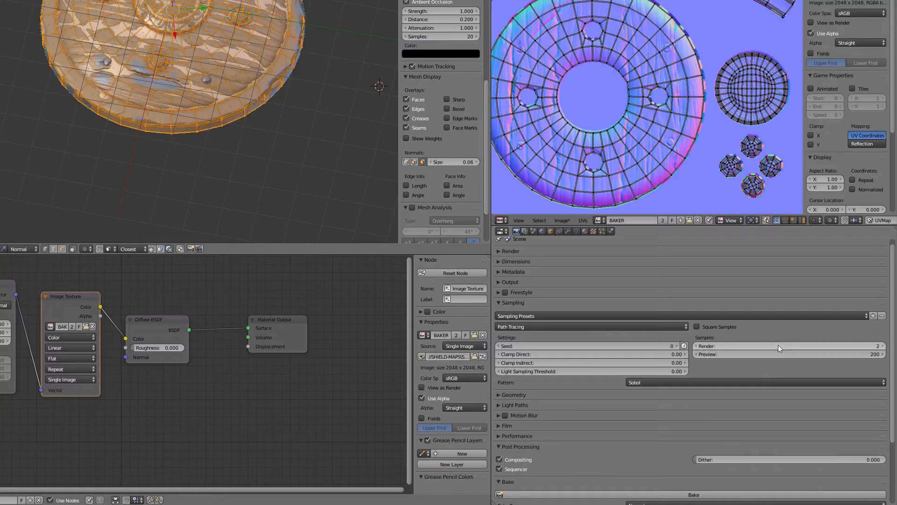
pyautogui.click(526, 303)
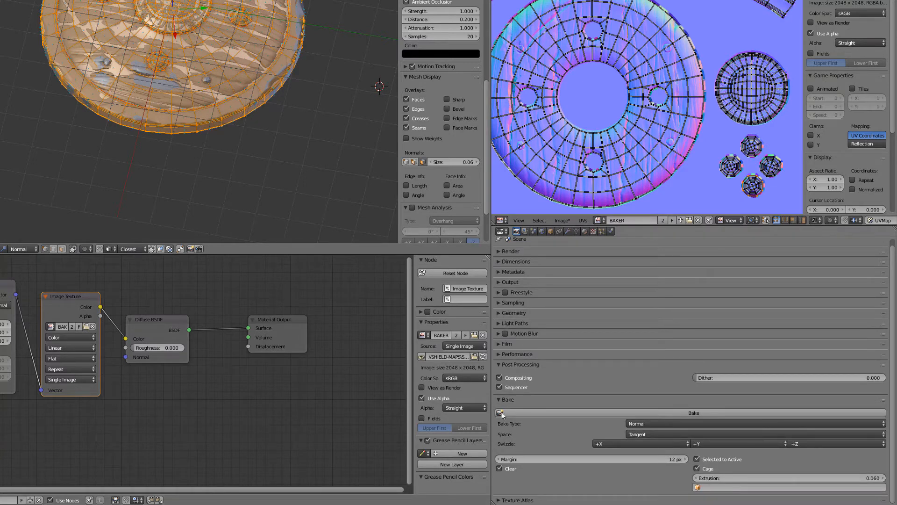
# Review the render Performance settings, including threads and tile size, together with the Bake type and Selected to Active options.
pyautogui.click(509, 354)
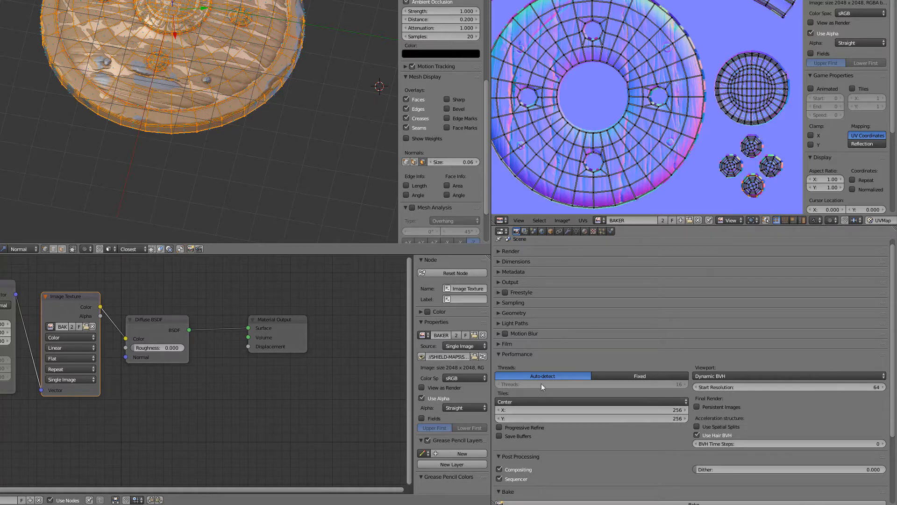
pyautogui.click(514, 356)
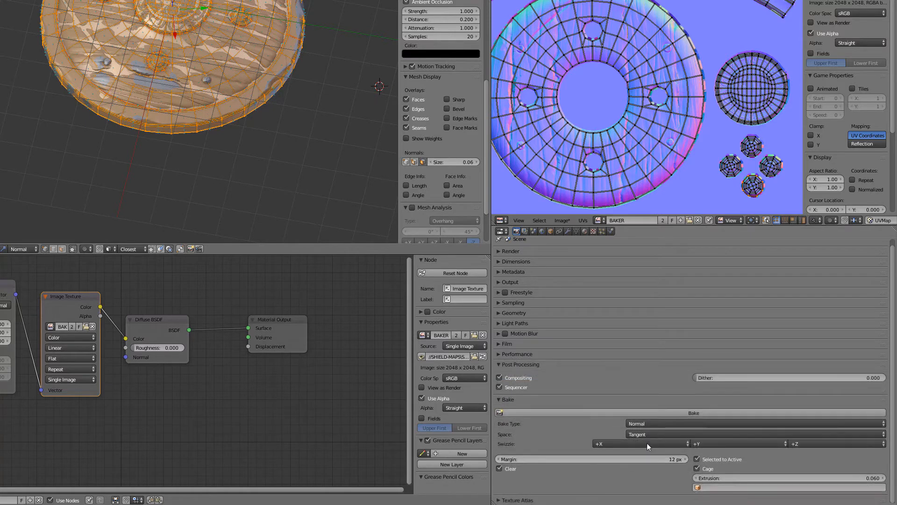
pyautogui.click(643, 426)
pyautogui.click(696, 468)
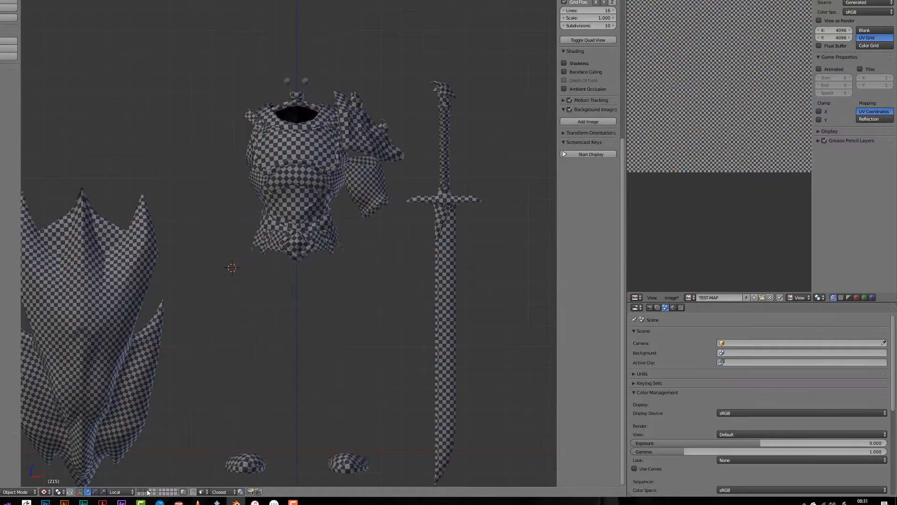
# Show only the armour layer of the dragon knight and hide the waist and abdomen plates one by one.
pyautogui.click(143, 492)
pyautogui.rightClick(303, 157)
pyautogui.press('h')
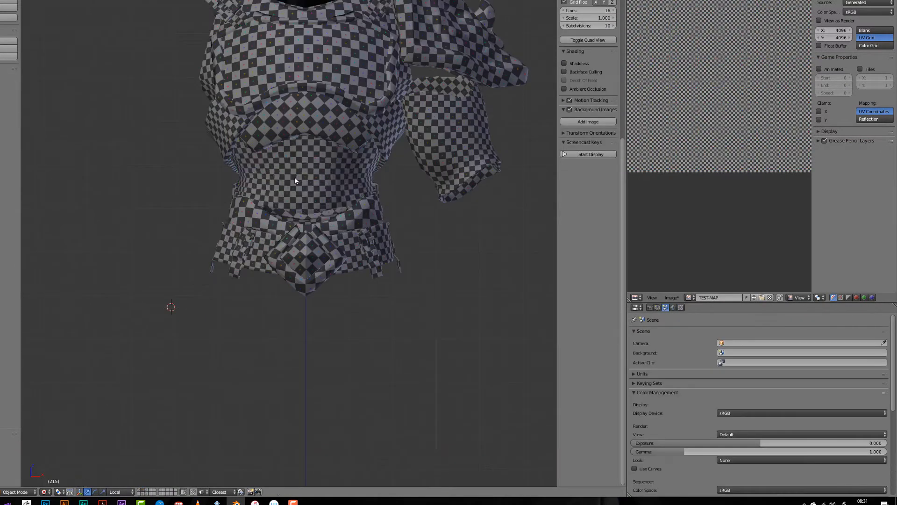
pyautogui.rightClick(295, 179)
pyautogui.press('h')
pyautogui.rightClick(297, 168)
pyautogui.press('h')
pyautogui.rightClick(284, 232)
pyautogui.press('h')
# Hide the breastplate, the arm guard, the shoulder plate and the other remaining plates around the straps.
pyautogui.moveTo(295, 227); pyautogui.dragTo(316, 256, button='middle')
pyautogui.rightClick(312, 233)
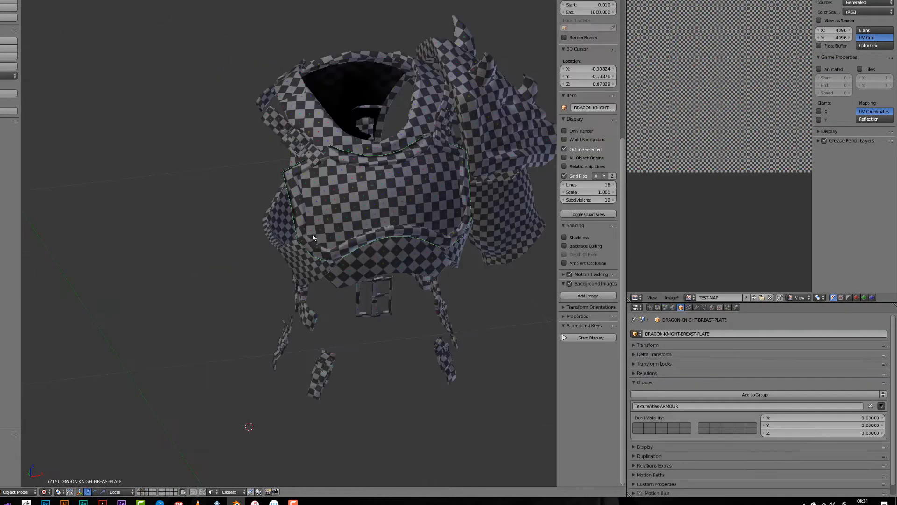
pyautogui.press('h')
pyautogui.rightClick(306, 240)
pyautogui.press('h')
pyautogui.rightClick(378, 174)
pyautogui.press('h')
pyautogui.rightClick(472, 197)
pyautogui.press('h')
pyautogui.rightClick(481, 135)
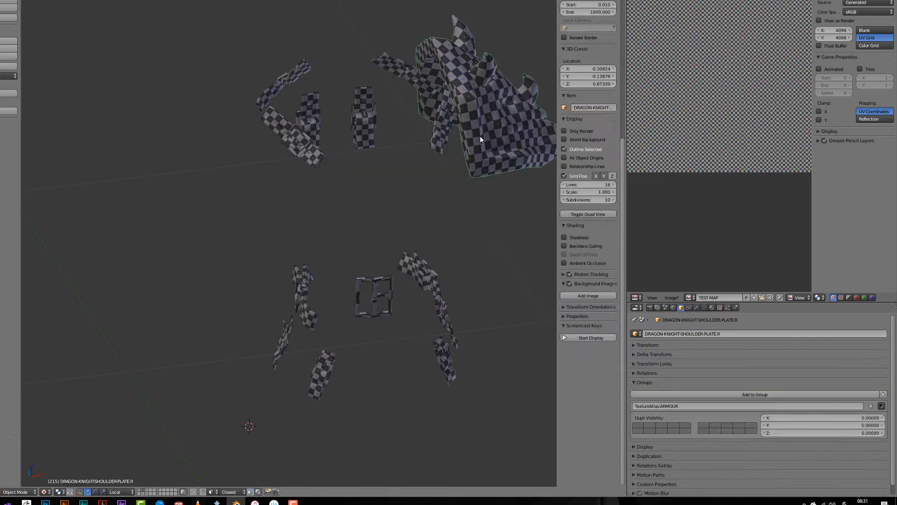
pyautogui.press('h')
# Switch the viewport to solid shading and try hiding a selection of the leather straps, undoing it.
pyautogui.rightClick(311, 396)
pyautogui.hotkey('alt', 'z')
pyautogui.keyDown('shift'); pyautogui.moveTo(312, 338); pyautogui.dragTo(303, 244, button='middle'); pyautogui.keyUp('shift')
pyautogui.scroll(-1, 422, 170)
pyautogui.keyDown('shift'); pyautogui.moveTo(422, 170); pyautogui.dragTo(406, 251, button='middle'); pyautogui.keyUp('shift')
pyautogui.keyDown('shift'); pyautogui.rightClick(397, 141); pyautogui.keyUp('shift')
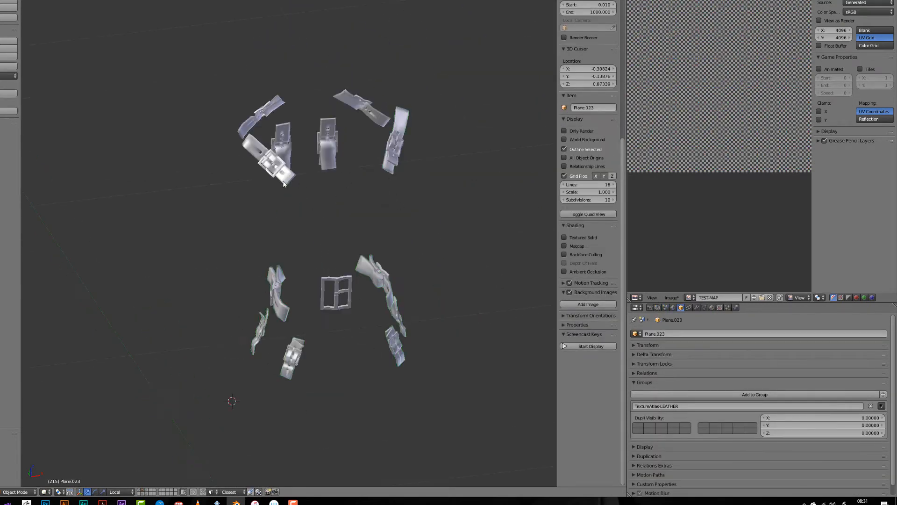
pyautogui.keyDown('shift'); pyautogui.rightClick(281, 176); pyautogui.keyUp('shift')
pyautogui.keyDown('shift'); pyautogui.rightClick(283, 135); pyautogui.keyUp('shift')
pyautogui.keyDown('shift'); pyautogui.rightClick(340, 97); pyautogui.keyUp('shift')
pyautogui.scroll(1, 292, 116)
pyautogui.press('h')
pyautogui.hotkey('ctrl', 'z')
# Add the lower strap to the selected leather straps and hide them all so that only the buckles remain.
pyautogui.scroll(2, 436, 195)
pyautogui.moveTo(334, 218)
pyautogui.mouseDown(button='middle')
pyautogui.moveTo(437, 194)
pyautogui.moveTo(331, 229)
pyautogui.mouseUp(button='middle')
pyautogui.scroll(-4, 436, 194)
pyautogui.moveTo(355, 285); pyautogui.dragTo(271, 229, button='middle')
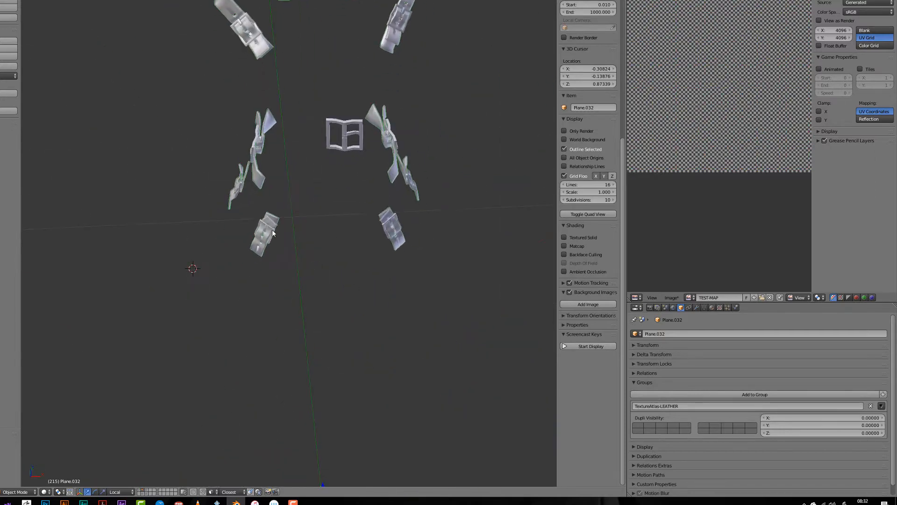
pyautogui.keyDown('shift'); pyautogui.rightClick(269, 231); pyautogui.keyUp('shift')
pyautogui.press('h')
# Select the metal buckles around the torso and examine them as parts of the armour texture atlas.
pyautogui.rightClick(267, 223)
pyautogui.keyDown('shift'); pyautogui.rightClick(240, 183); pyautogui.keyUp('shift')
pyautogui.keyDown('shift'); pyautogui.rightClick(254, 146); pyautogui.keyUp('shift')
pyautogui.scroll(-2, 254, 50)
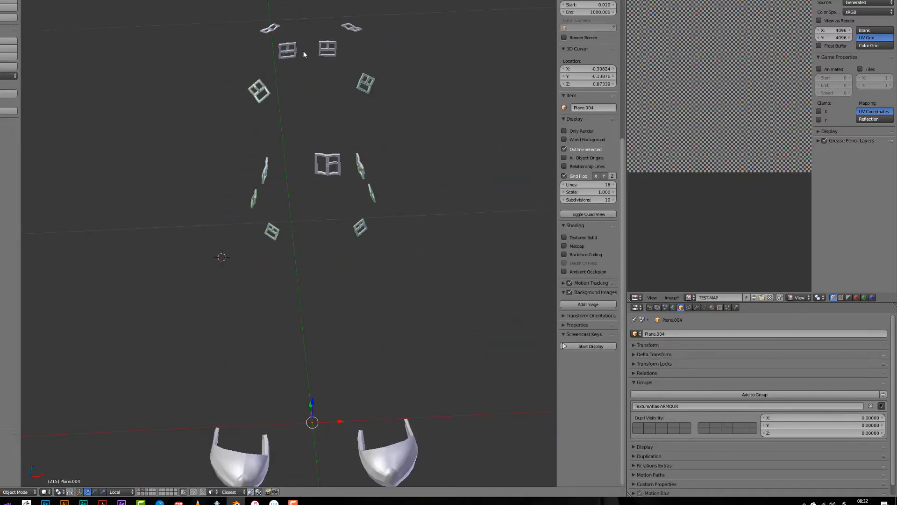
pyautogui.keyDown('shift'); pyautogui.rightClick(298, 52); pyautogui.keyUp('shift')
pyautogui.keyDown('shift'); pyautogui.rightClick(276, 29); pyautogui.keyUp('shift')
pyautogui.scroll(-2, 374, 224)
pyautogui.moveTo(400, 241); pyautogui.dragTo(330, 299, button='middle')
pyautogui.scroll(2, 357, 301)
# Unhide all armour pieces, clear the selection and show only the layer containing the dragon shield and sword.
pyautogui.hotkey('alt', 'h')
pyautogui.press('a')
pyautogui.click(147, 490)
pyautogui.click(139, 490)
pyautogui.click(144, 490)
pyautogui.scroll(-3, 159, 476)
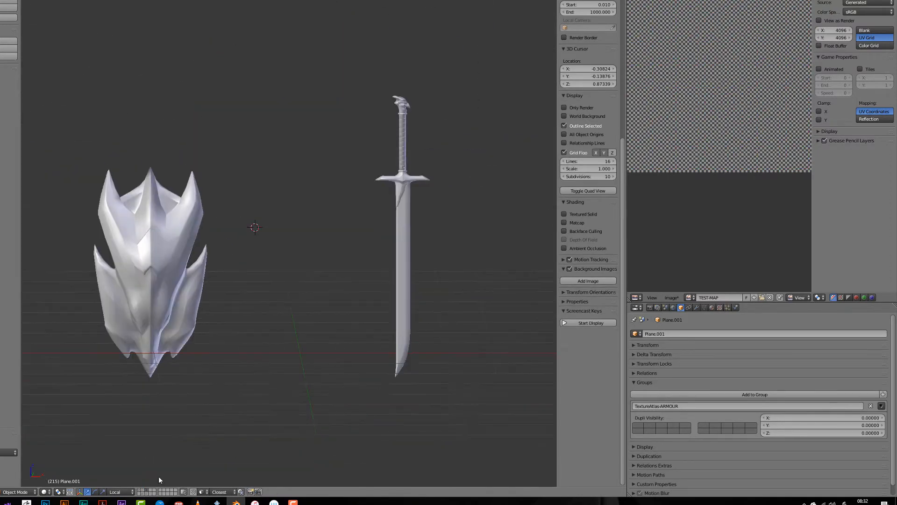
pyautogui.keyDown('shift'); pyautogui.moveTo(261, 323); pyautogui.dragTo(289, 261, button='middle'); pyautogui.keyUp('shift')
pyautogui.moveTo(299, 255); pyautogui.dragTo(254, 269, button='middle')
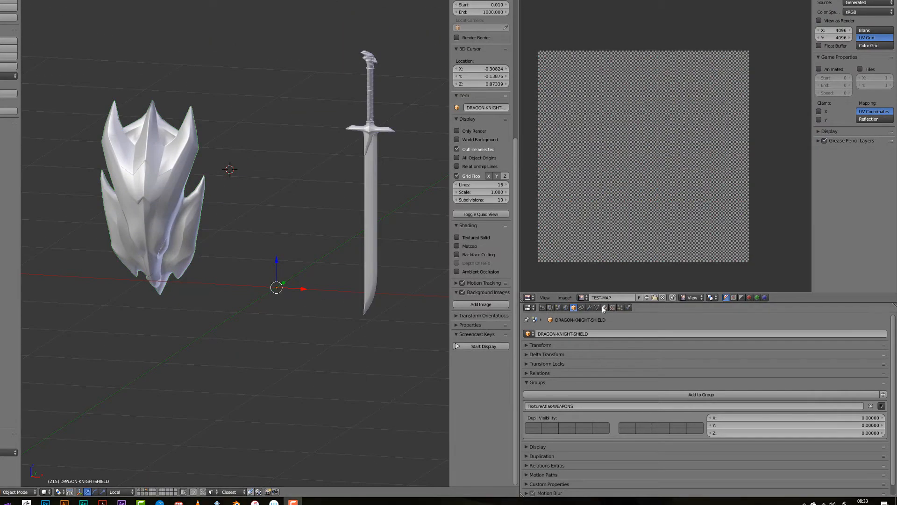
# Rename the dragon shield's UVS material to BAKER.
pyautogui.click(605, 307)
pyautogui.click(554, 358)
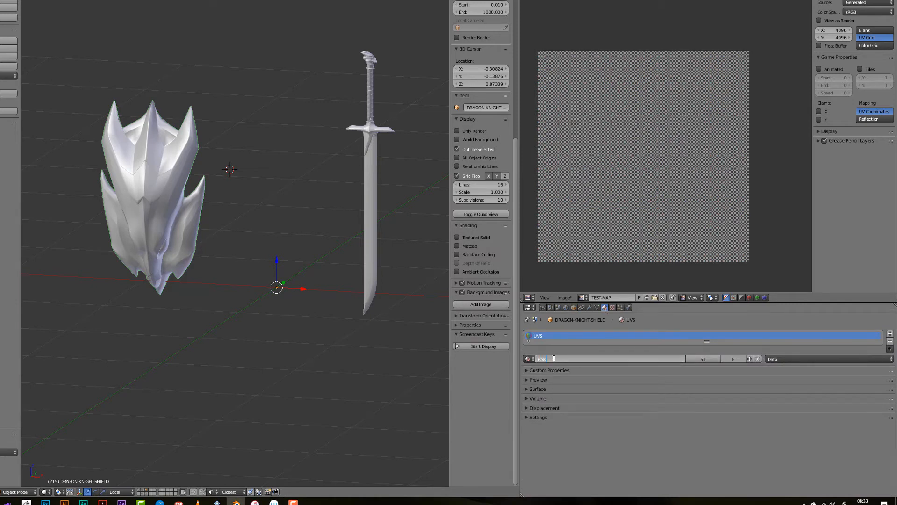
pyautogui.write('BAKER')
pyautogui.press('Return')
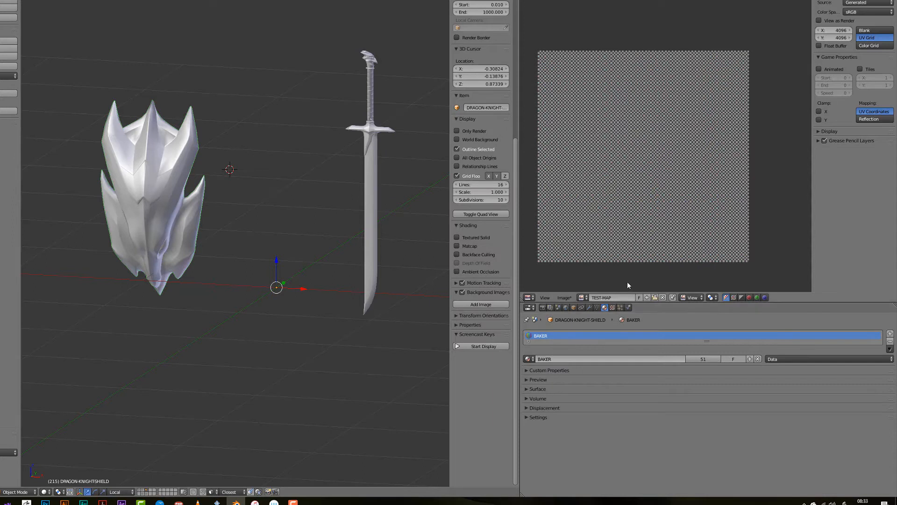
# Create a blank 4096 × 4096 px image named WEAPON-BAKER.
pyautogui.click(648, 298)
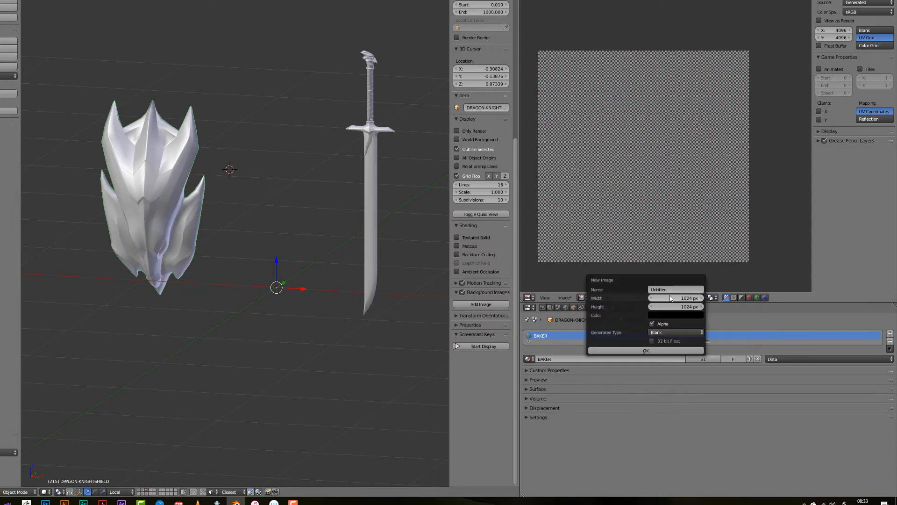
pyautogui.click(670, 298)
pyautogui.press('Tab')
pyautogui.write('40')
pyautogui.click(666, 290)
pyautogui.write('WEAPON-BAKER')
pyautogui.press('Return')
pyautogui.click(639, 349)
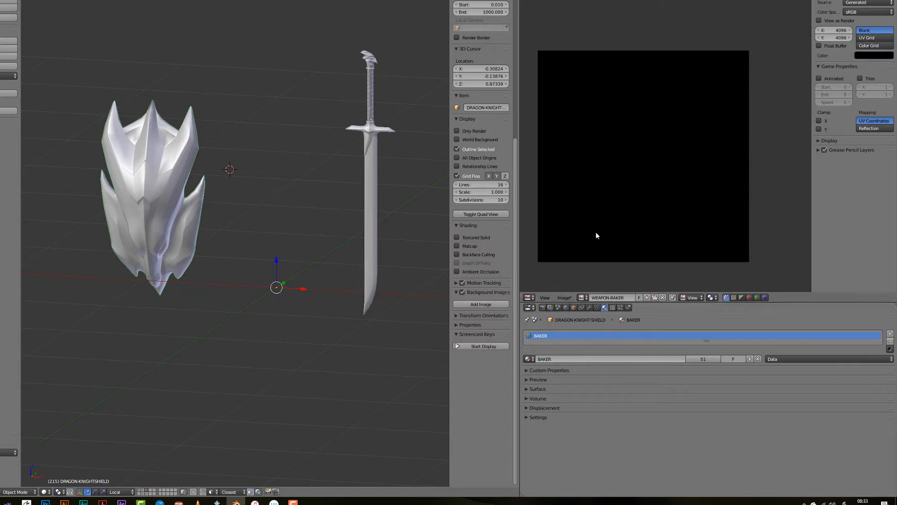
# Start saving the WEAPON-BAKER image and create and enter a DRAGON-KNIGHT-MAPS folder for it.
pyautogui.press('F3')
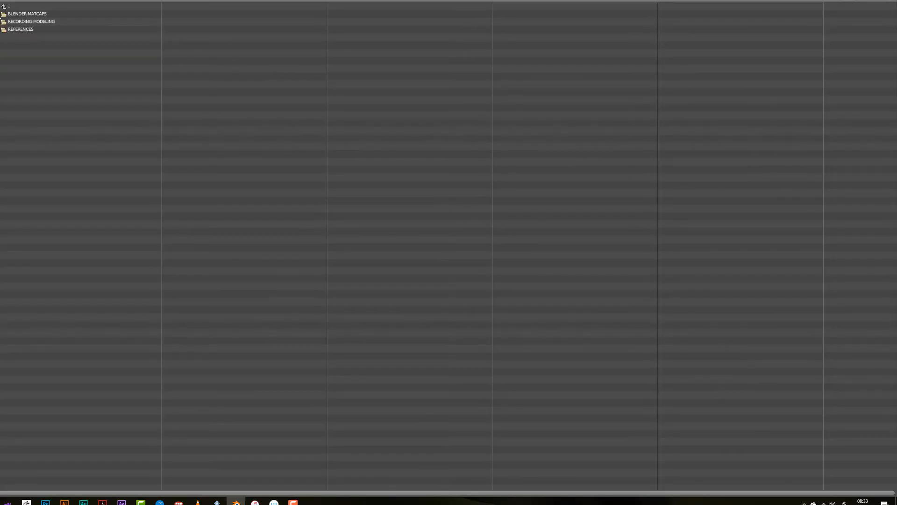
pyautogui.click(25, 11)
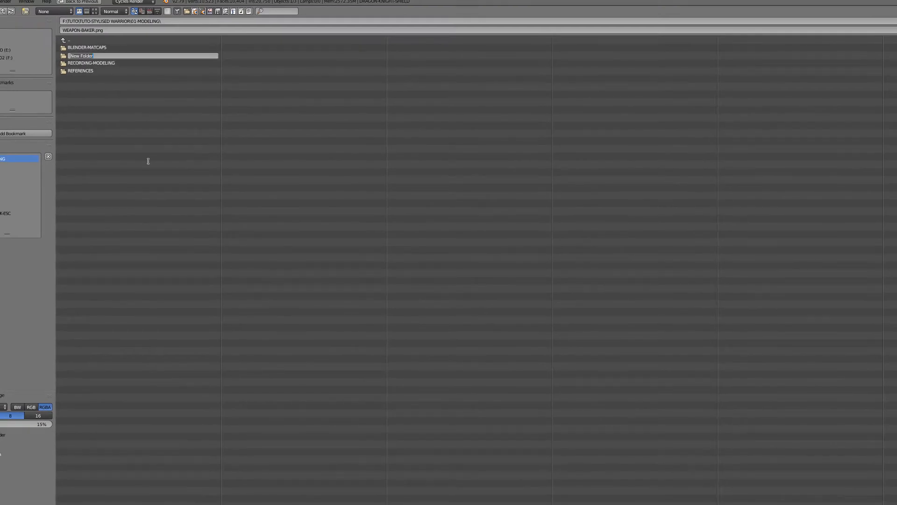
pyautogui.write('BRAGON-KNIGHT-MAPS')
pyautogui.press('Return')
pyautogui.click(103, 55)
# Create a BAKING subfolder and save the image in it as WEAPON-BAKER.png.
pyautogui.click(25, 11)
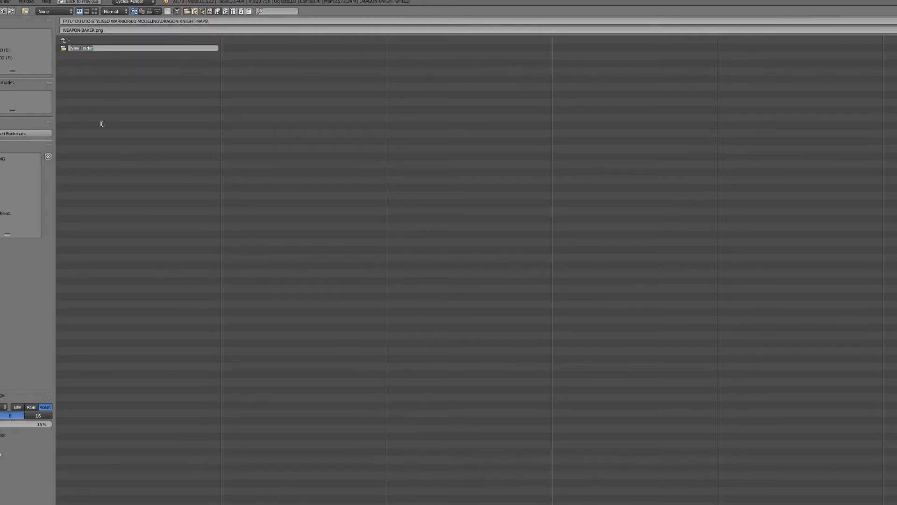
pyautogui.write('BAKING')
pyautogui.press('Return')
pyautogui.click(77, 47)
pyautogui.press('Return')
# Inspect the low-poly dragon shield in wireframe, enter Edit Mode on it and display its face normals.
pyautogui.scroll(2, 309, 335)
pyautogui.keyDown('shift'); pyautogui.moveTo(265, 370); pyautogui.dragTo(318, 402, button='middle'); pyautogui.keyUp('shift')
pyautogui.press('a')
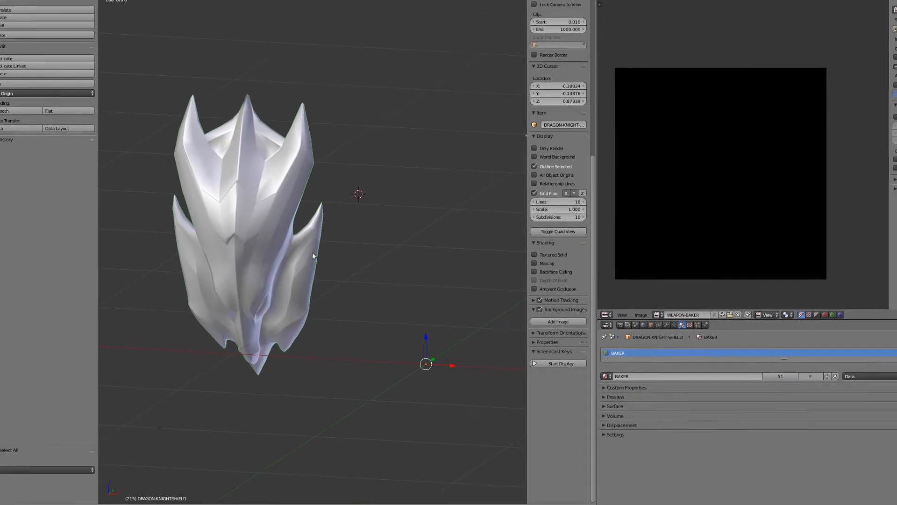
pyautogui.scroll(2, 336, 187)
pyautogui.press('z')
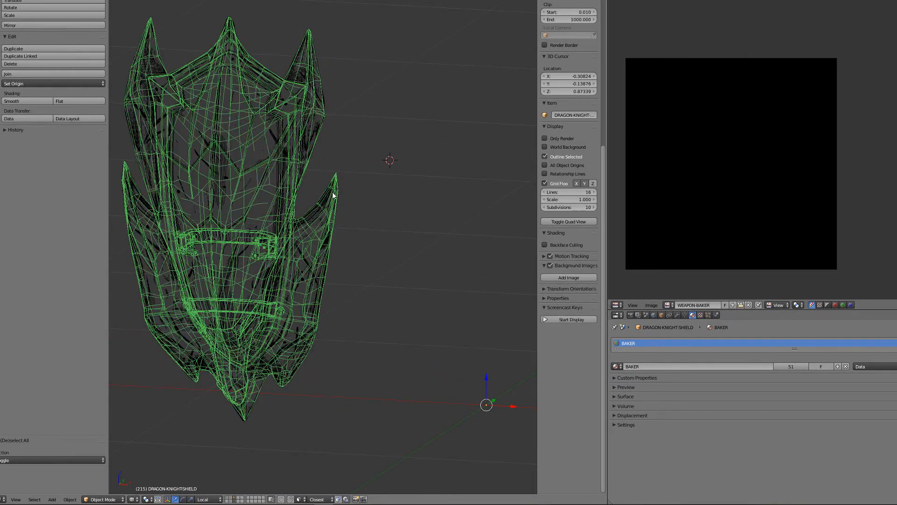
pyautogui.press('z')
pyautogui.press('Tab')
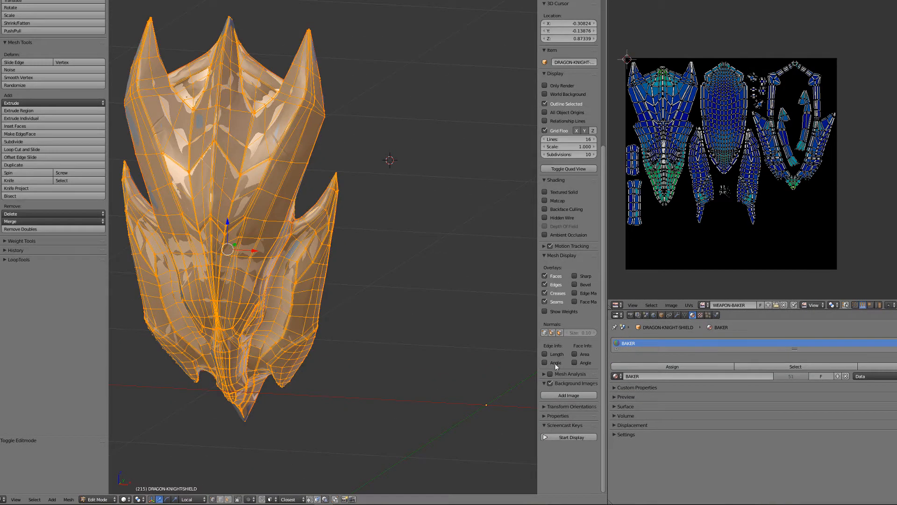
pyautogui.click(560, 334)
pyautogui.moveTo(361, 272); pyautogui.dragTo(487, 330, button='middle')
pyautogui.scroll(3, 421, 314)
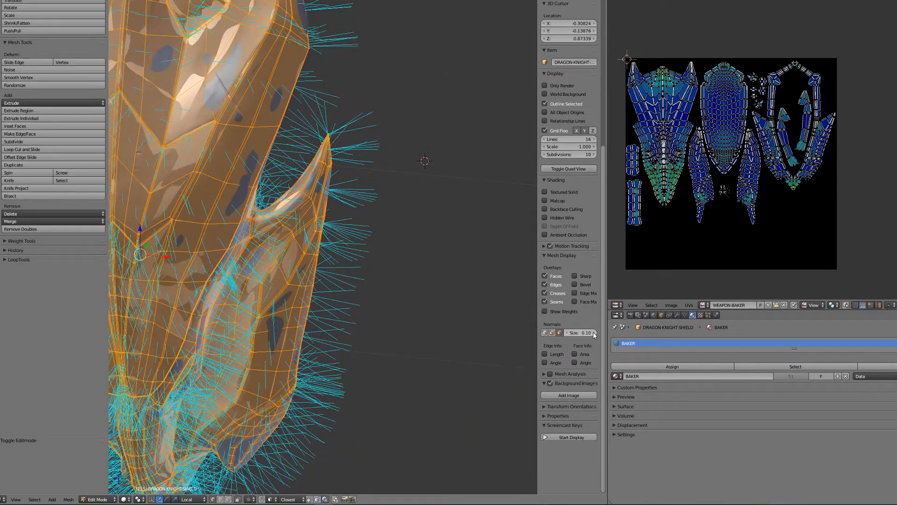
# Set the normals' display size to 0.005 and check from several sides how far they extend past the sculpted shield.
pyautogui.moveTo(581, 333); pyautogui.dragTo(570, 333)
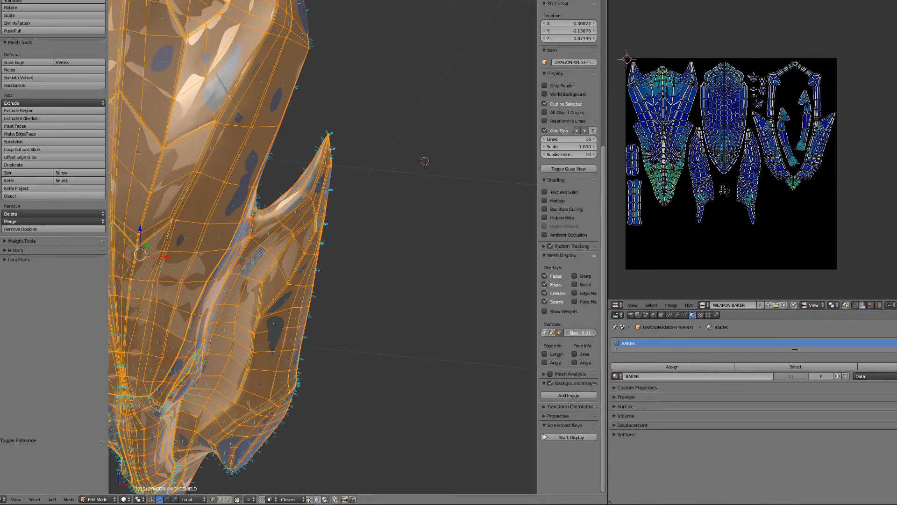
pyautogui.click(570, 333)
pyautogui.write('0.00')
pyautogui.press('Return')
pyautogui.moveTo(310, 360); pyautogui.dragTo(261, 285, button='middle')
pyautogui.scroll(4, 400, 297)
pyautogui.scroll(4, 310, 341)
pyautogui.keyDown('shift'); pyautogui.moveTo(400, 297); pyautogui.dragTo(308, 329, button='middle'); pyautogui.keyUp('shift')
pyautogui.scroll(-6, 320, 326)
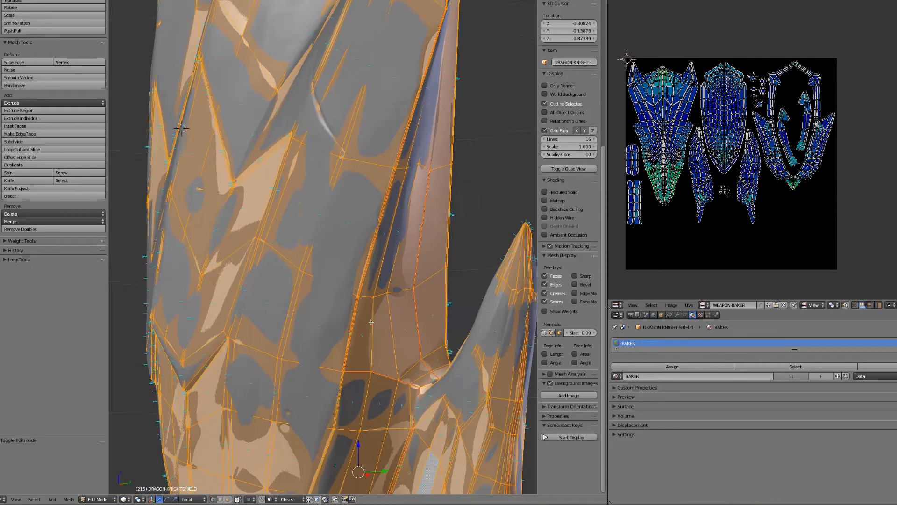
pyautogui.moveTo(397, 290); pyautogui.dragTo(311, 324, button='middle')
pyautogui.moveTo(369, 329); pyautogui.dragTo(449, 280, button='middle')
pyautogui.click(582, 332)
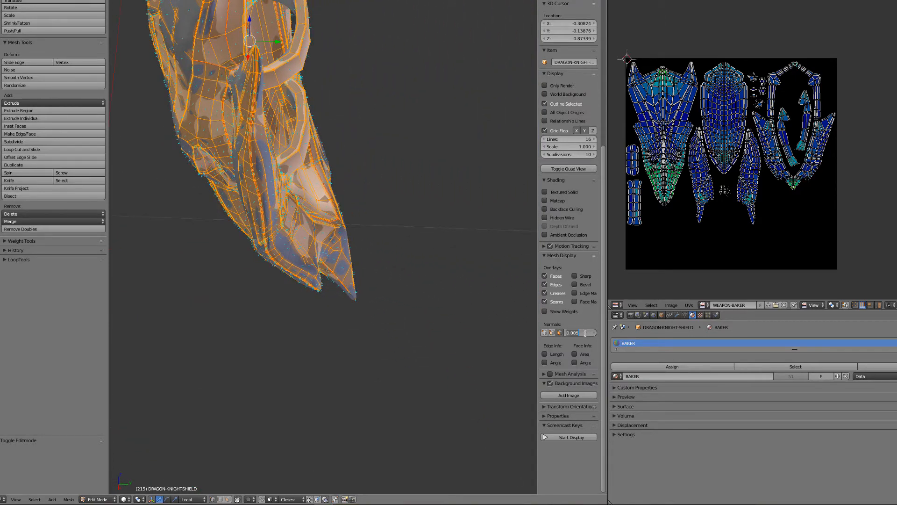
pyautogui.press('Return')
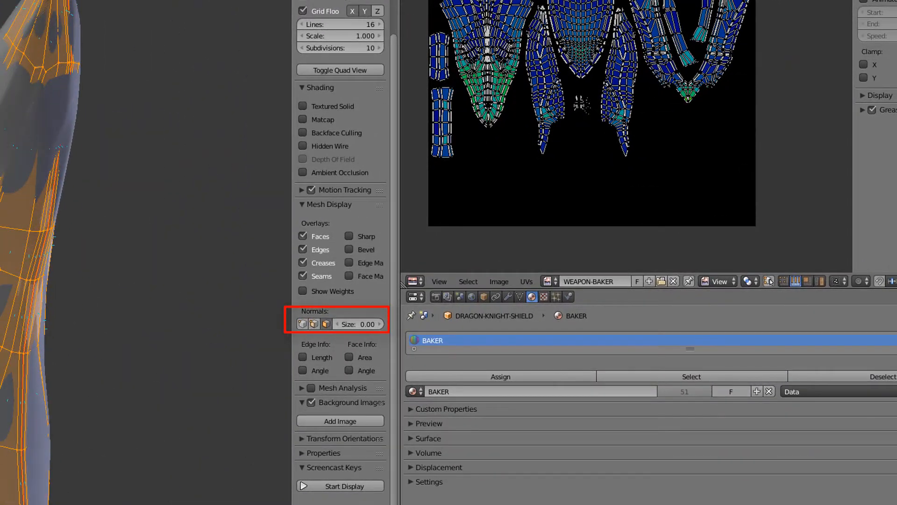
# Fine-tune the face normals' display size and check their length along the shield's side edge.
pyautogui.click(364, 329)
pyautogui.moveTo(352, 327); pyautogui.dragTo(373, 340)
pyautogui.write('1')
pyautogui.press('Return')
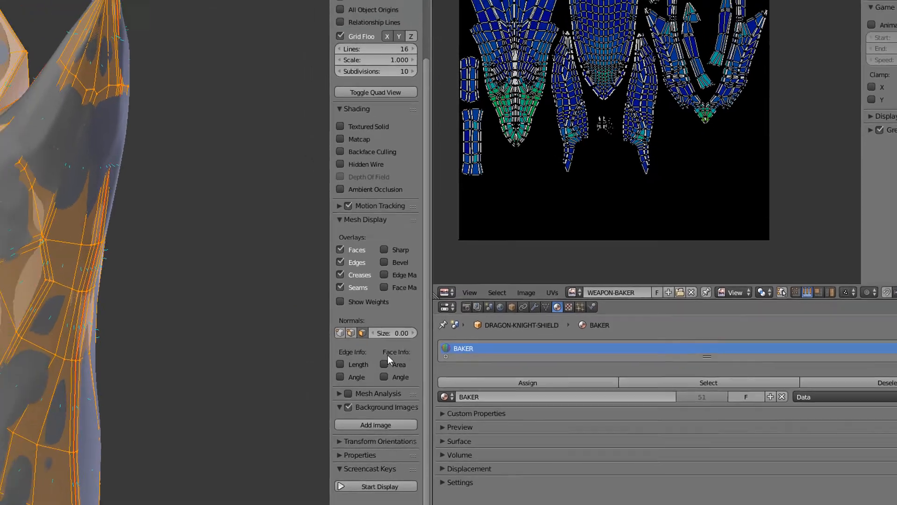
pyautogui.moveTo(93, 285); pyautogui.dragTo(7, 259, button='middle')
pyautogui.moveTo(301, 327); pyautogui.dragTo(285, 282, button='middle')
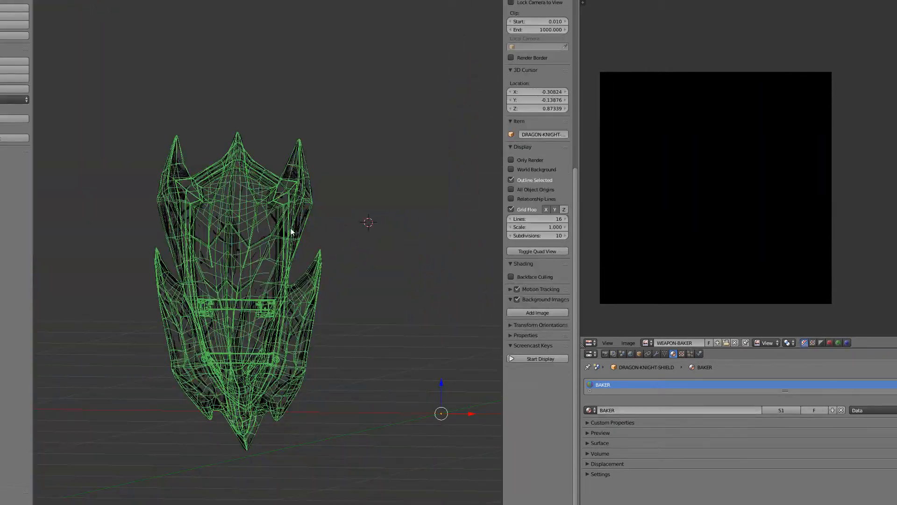
# Select the sculpted and low-poly shields together and open the BAKER material's nodes alongside the render settings.
pyautogui.click(244, 200)
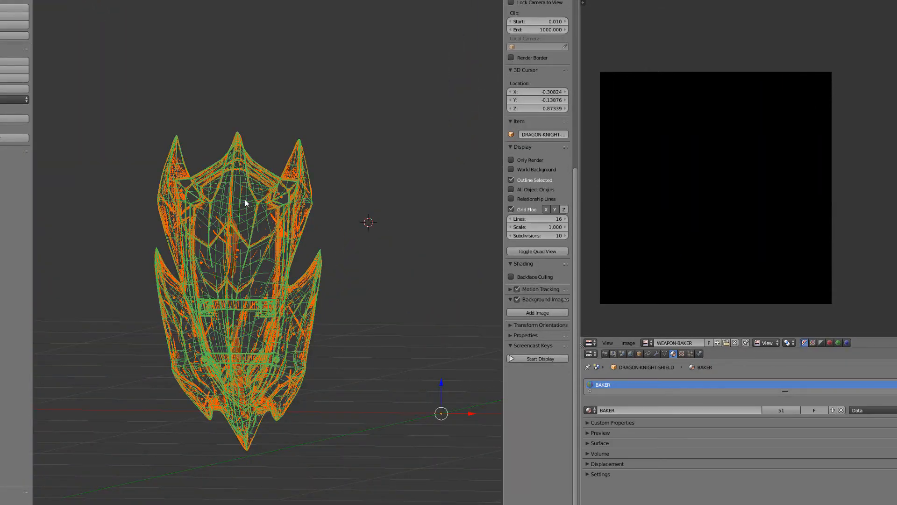
pyautogui.click(606, 353)
pyautogui.click(9, 501)
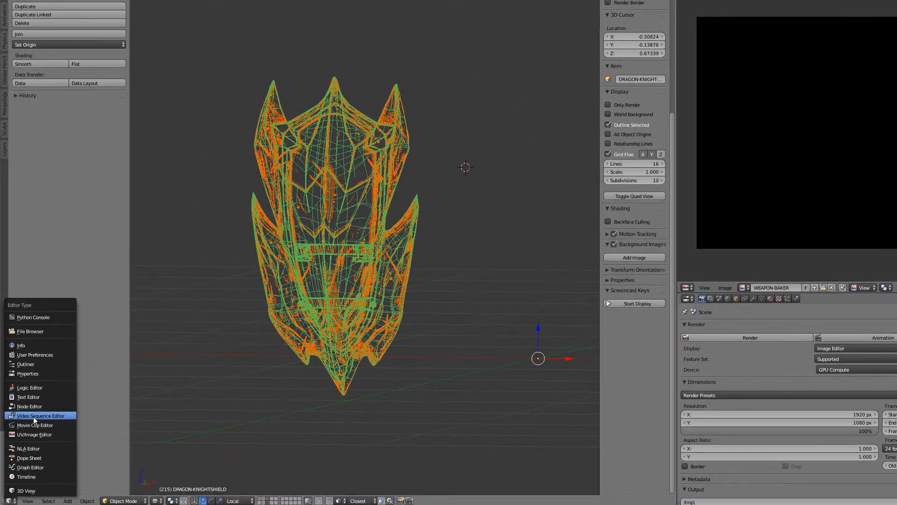
pyautogui.click(35, 407)
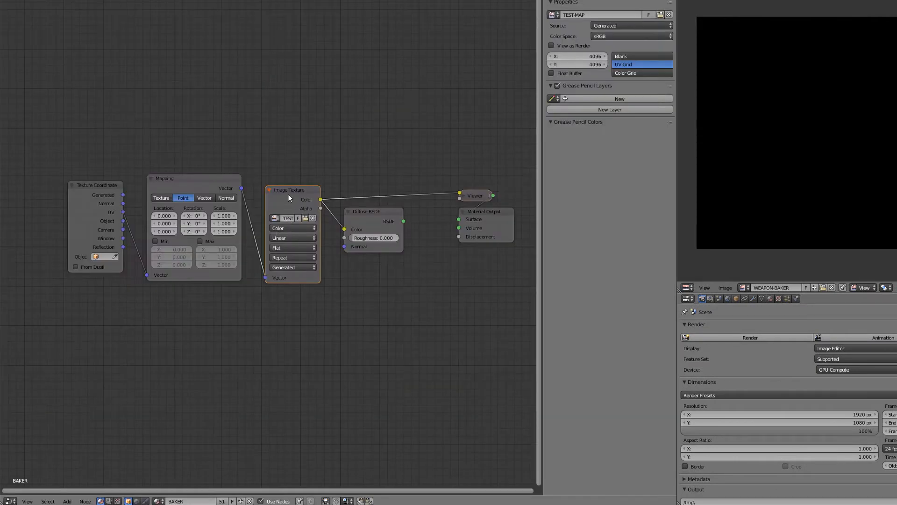
# Delete the Mapping and Texture Coordinate nodes from the BAKER material.
pyautogui.click(214, 186)
pyautogui.keyDown('shift'); pyautogui.click(112, 185); pyautogui.keyUp('shift')
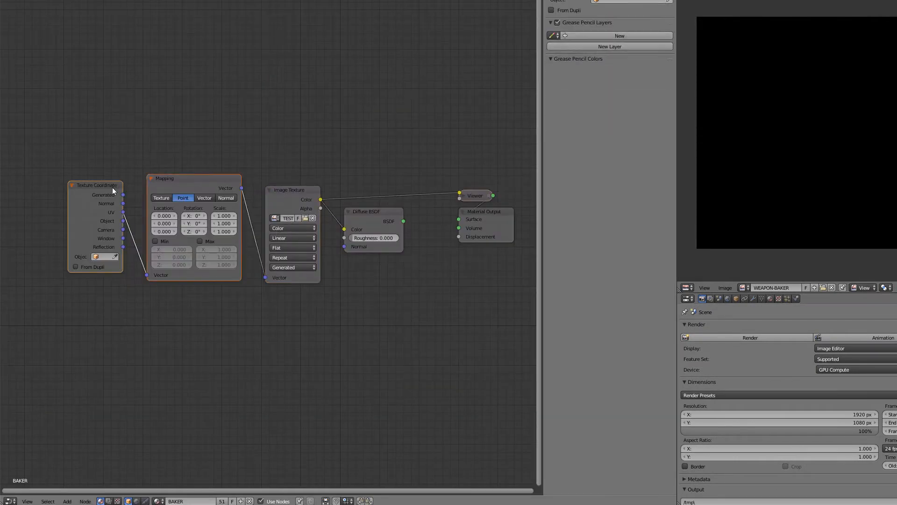
pyautogui.press('x')
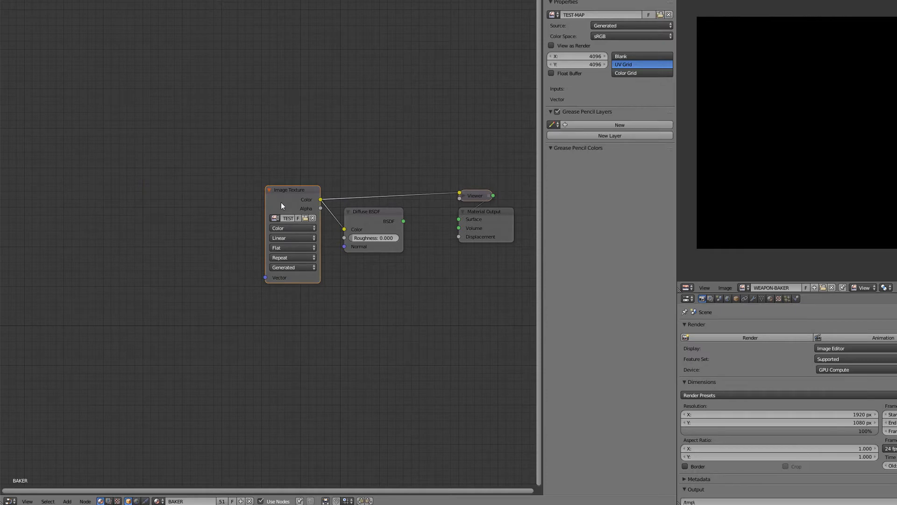
# Assign the WEAPON-BAKER image to the BAKER material's Image Texture node and return to the 3D view.
pyautogui.moveTo(281, 201); pyautogui.dragTo(223, 224)
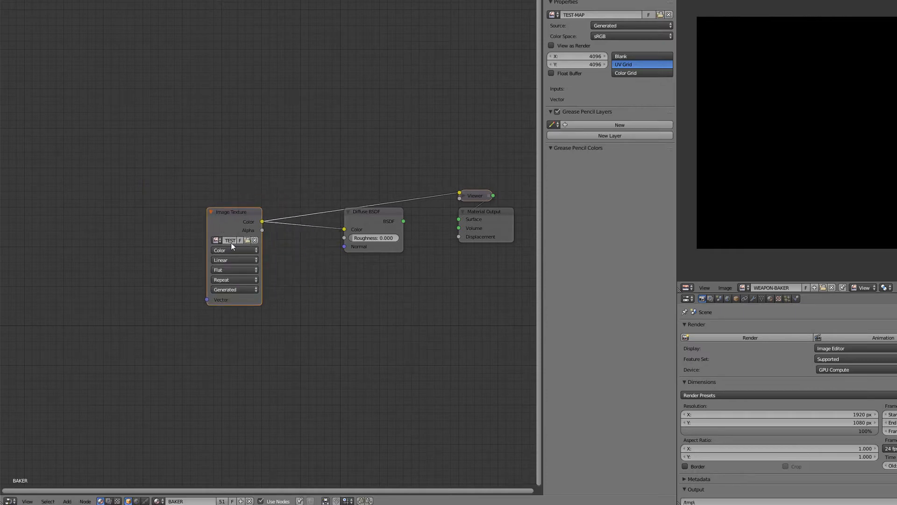
pyautogui.click(217, 240)
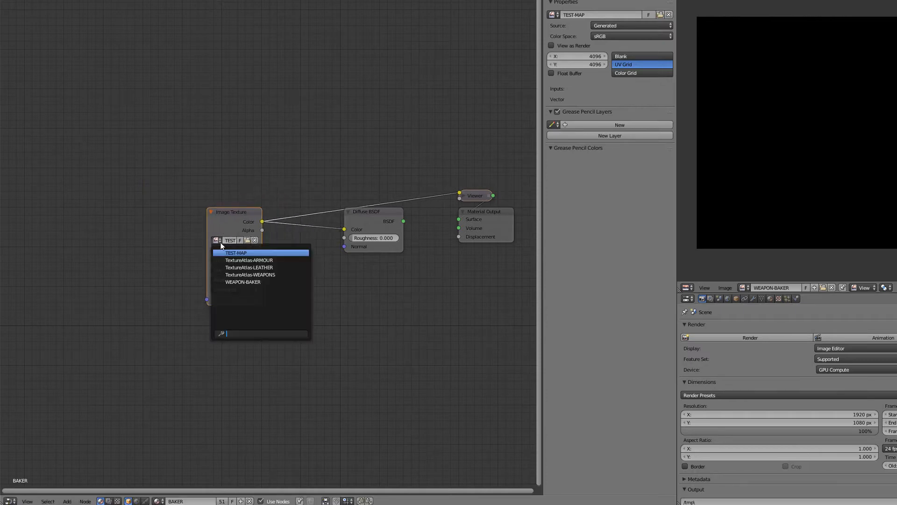
pyautogui.click(271, 281)
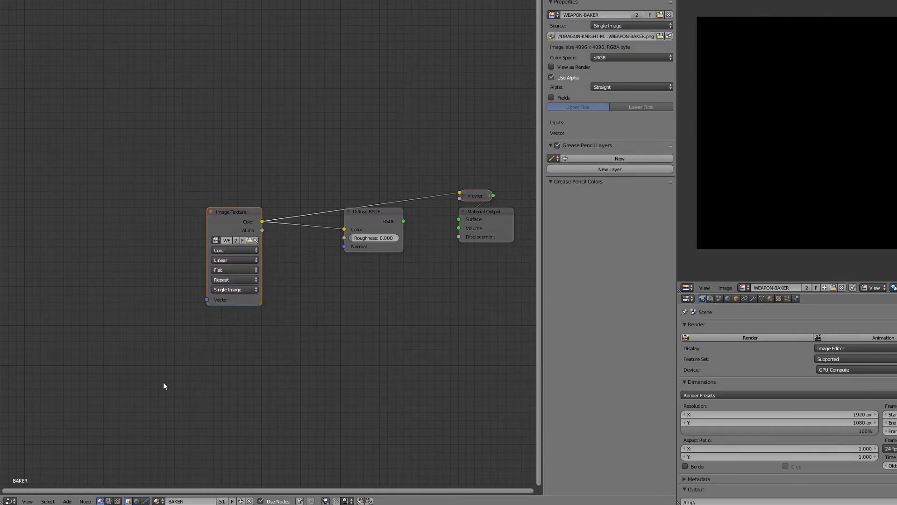
pyautogui.click(9, 501)
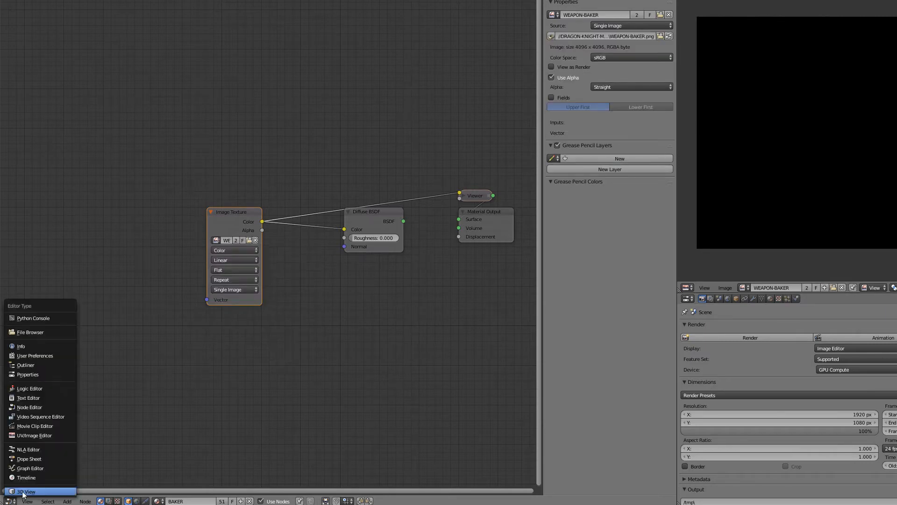
pyautogui.click(69, 488)
# Set the number of Cycles render samples to 5 for the bake.
pyautogui.scroll(-2, 724, 350)
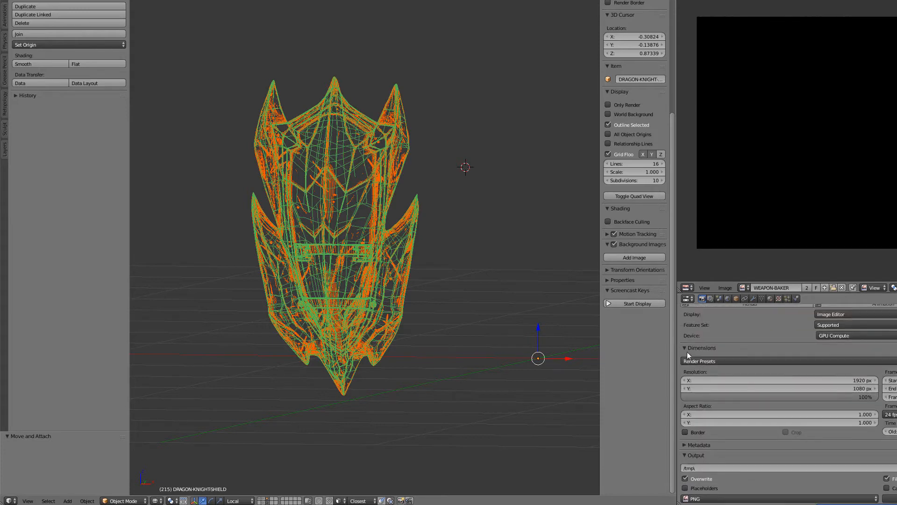
pyautogui.click(687, 350)
pyautogui.scroll(2, 688, 346)
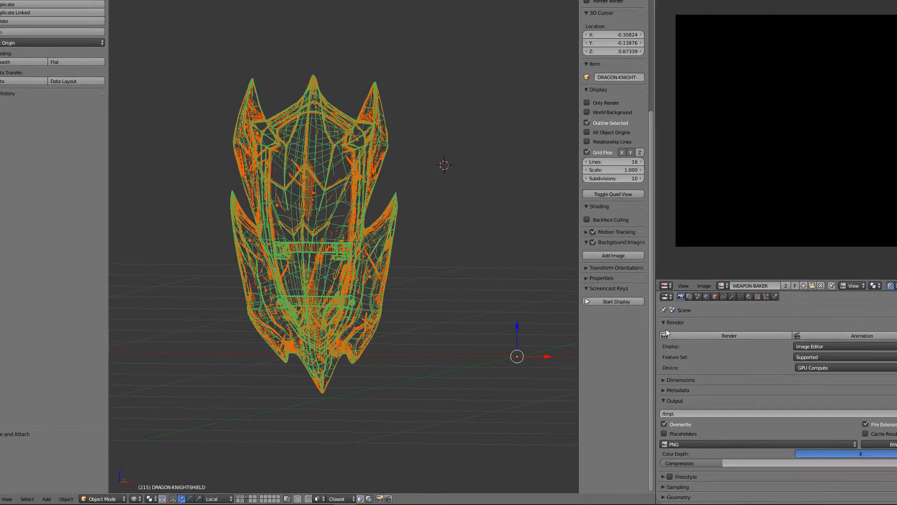
pyautogui.scroll(-5, 666, 329)
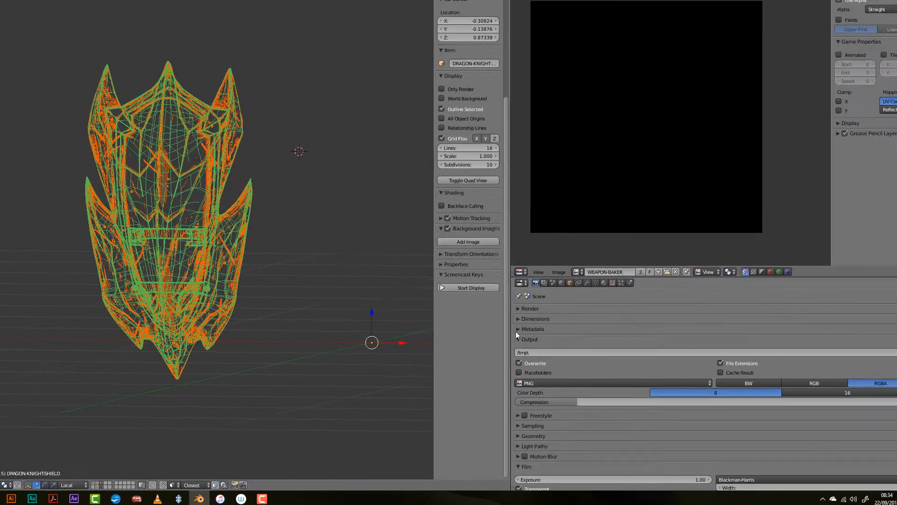
pyautogui.click(667, 403)
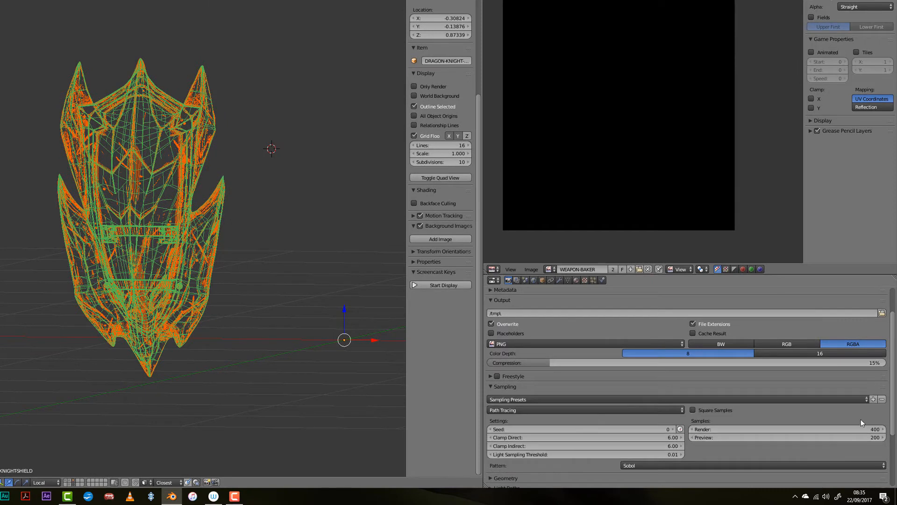
pyautogui.click(844, 429)
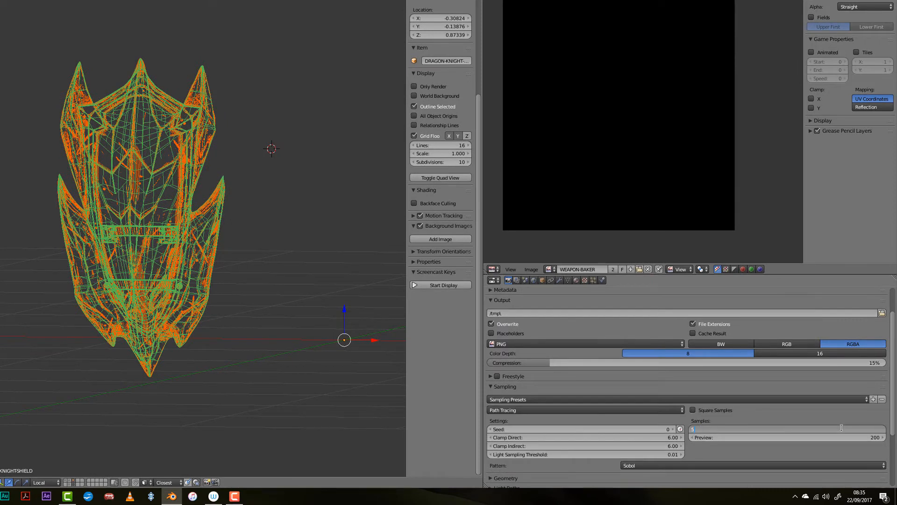
pyautogui.write('5')
pyautogui.press('Return')
pyautogui.click(488, 386)
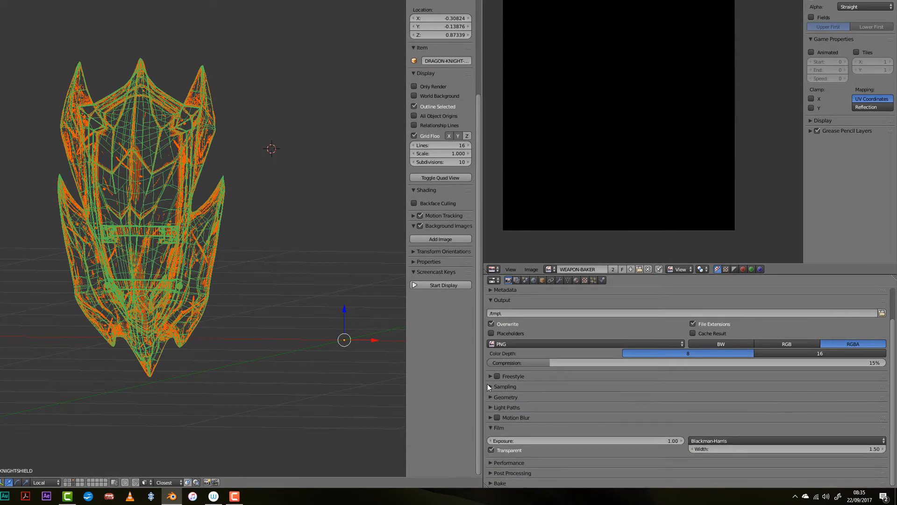
# Collapse the unneeded render settings and set the bake type to Normal.
pyautogui.click(494, 427)
pyautogui.click(491, 438)
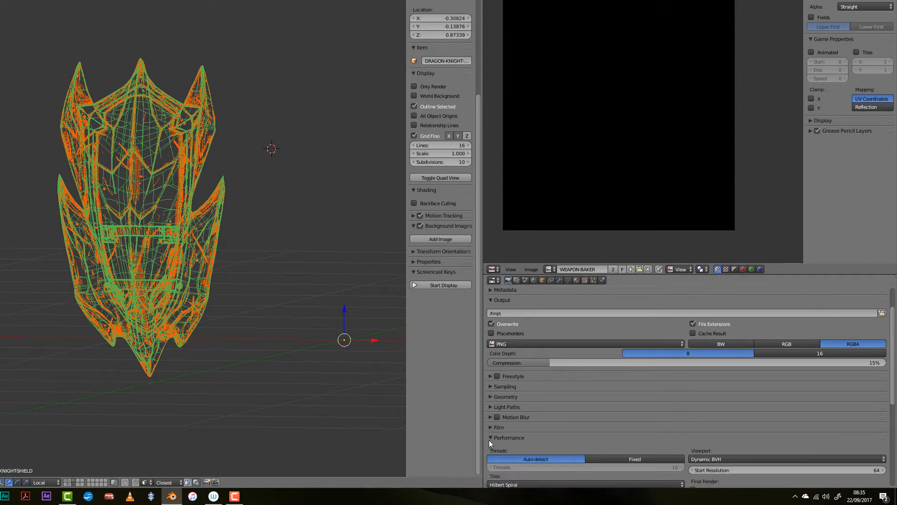
pyautogui.scroll(-5, 491, 441)
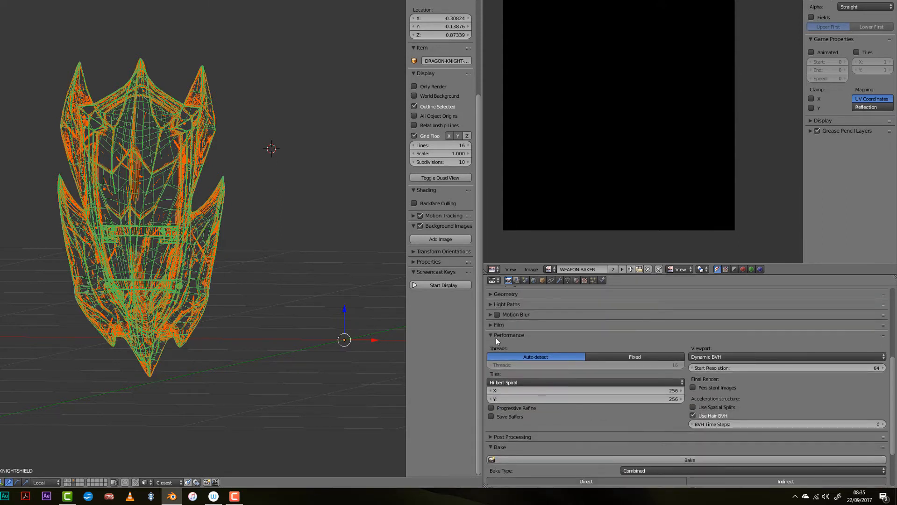
pyautogui.click(493, 336)
pyautogui.click(667, 379)
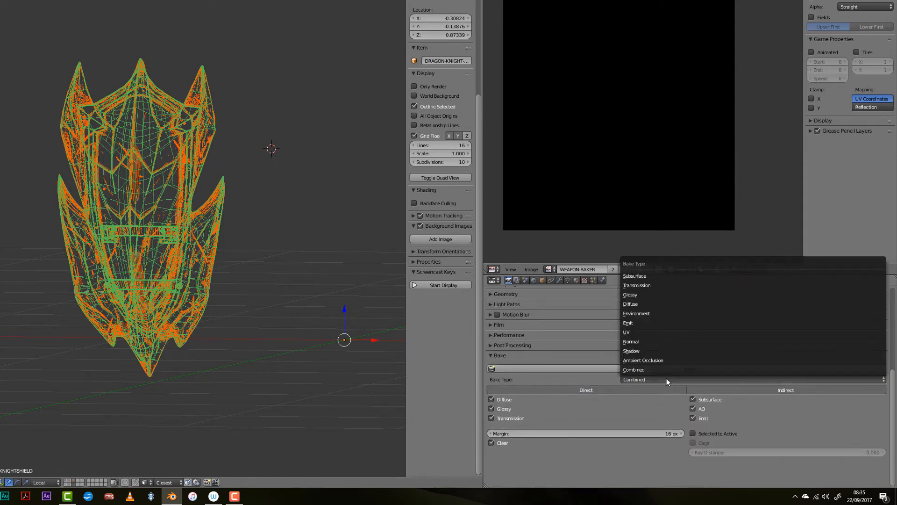
pyautogui.click(650, 340)
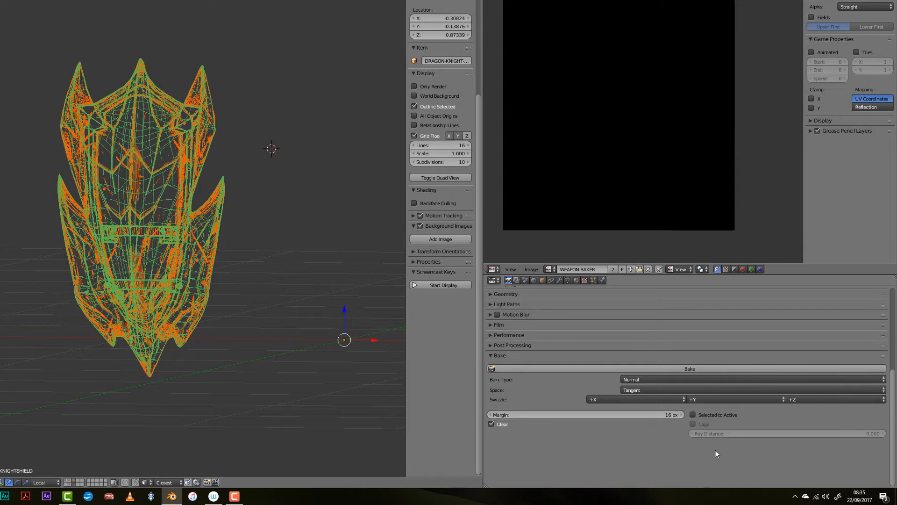
# Turn off the scene-wide Simplify option that limits the meshes' subdivision.
pyautogui.click(525, 280)
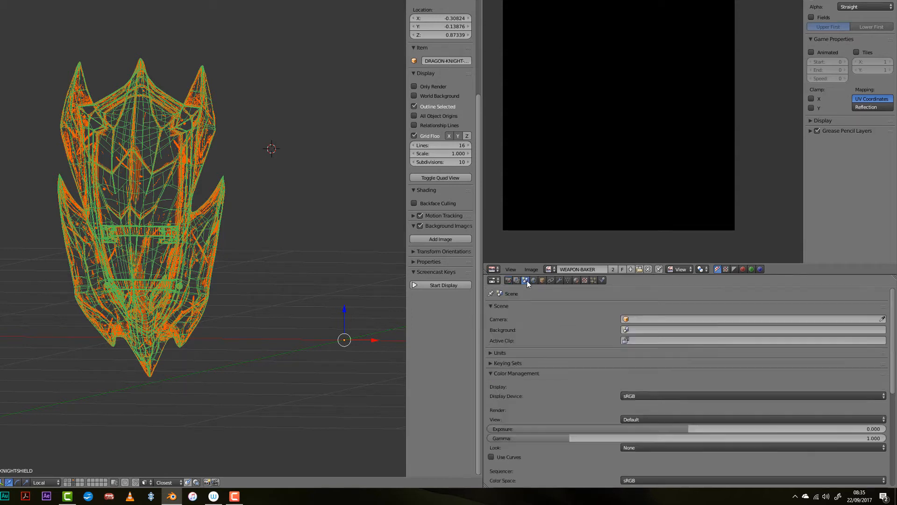
pyautogui.scroll(-6, 508, 440)
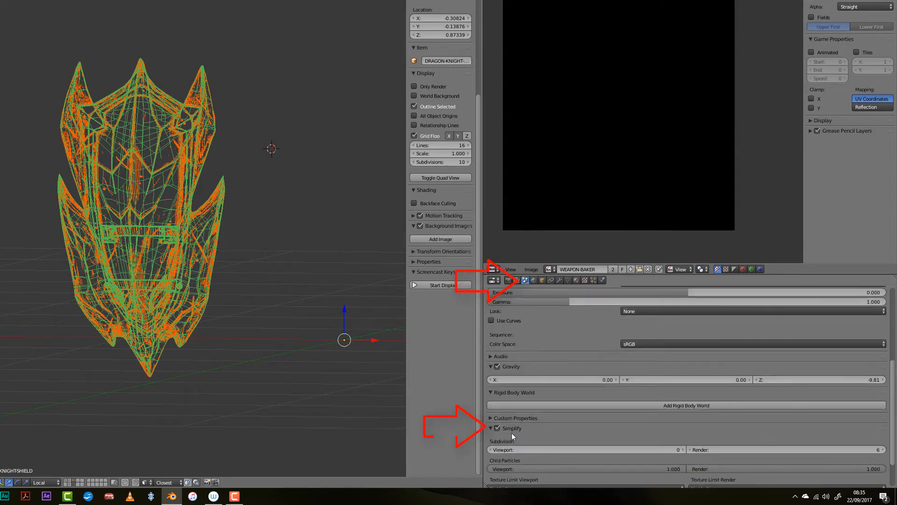
pyautogui.click(497, 428)
# Enable Selected to Active with a ray distance of 0.003, matching the normals' display size, and bake the shield's normal map.
pyautogui.click(508, 280)
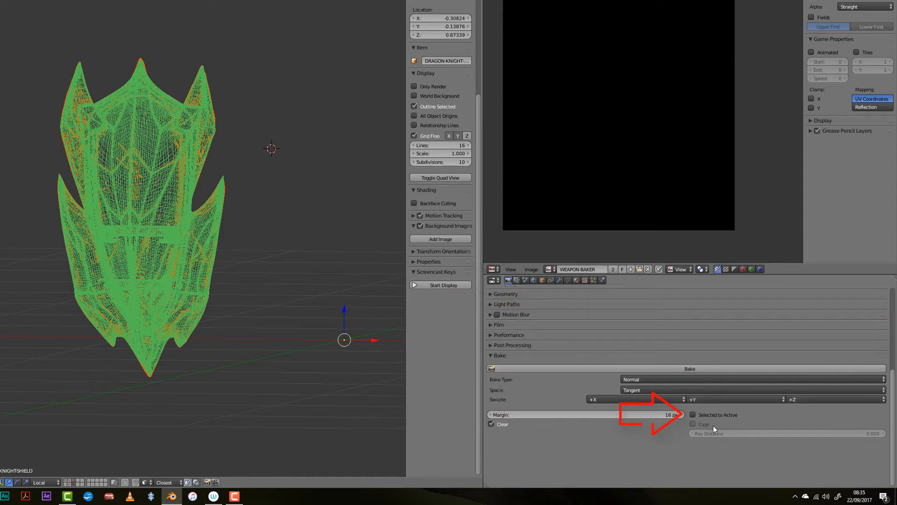
pyautogui.click(696, 416)
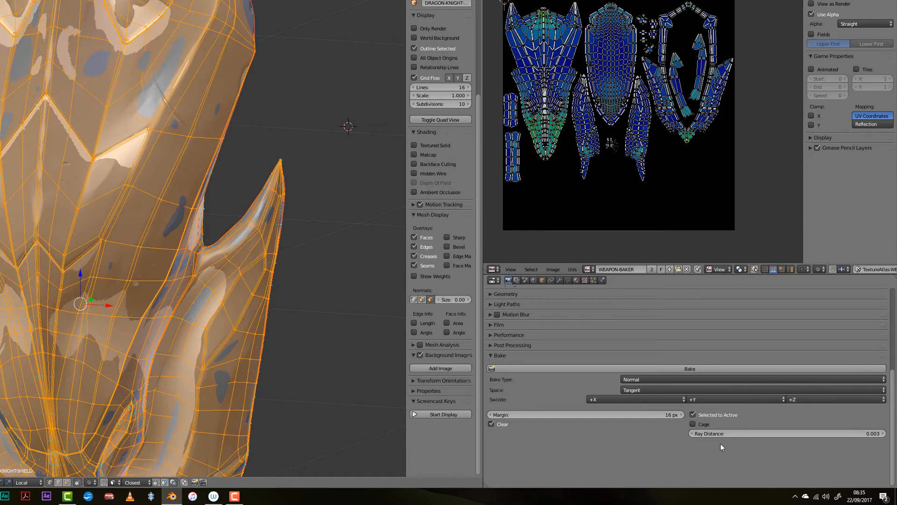
pyautogui.click(458, 299)
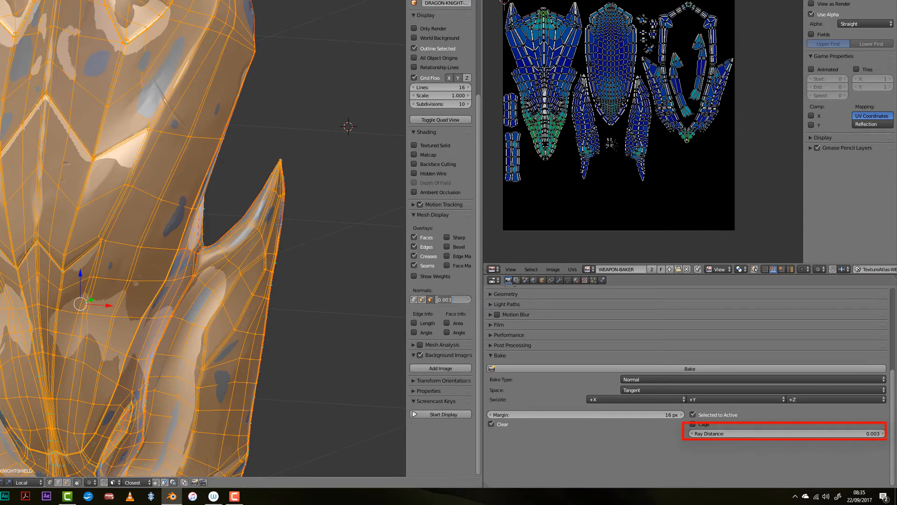
pyautogui.click(644, 449)
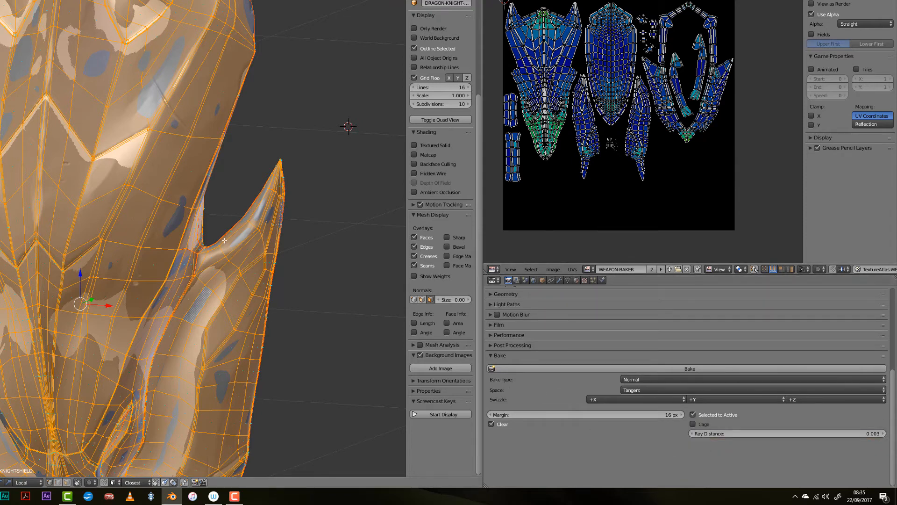
pyautogui.scroll(-3, 224, 240)
pyautogui.press('Tab')
pyautogui.click(568, 369)
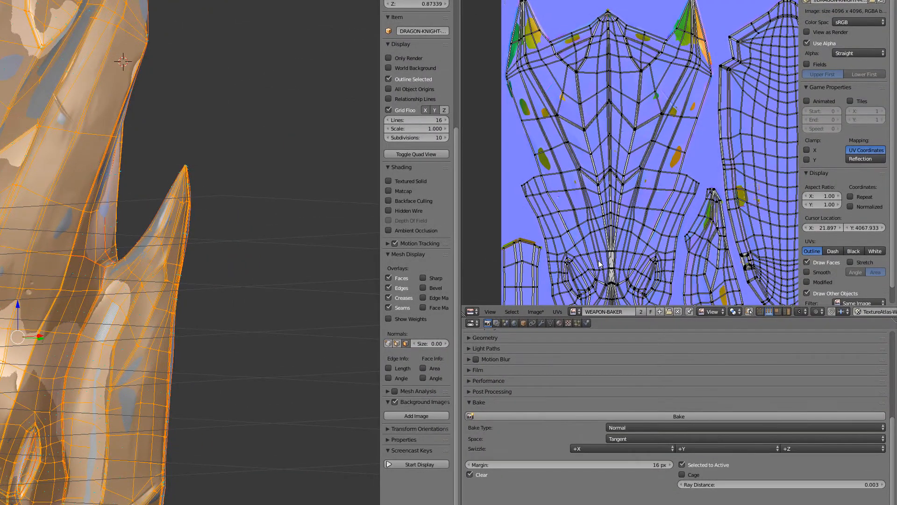
pyautogui.scroll(-3, 599, 263)
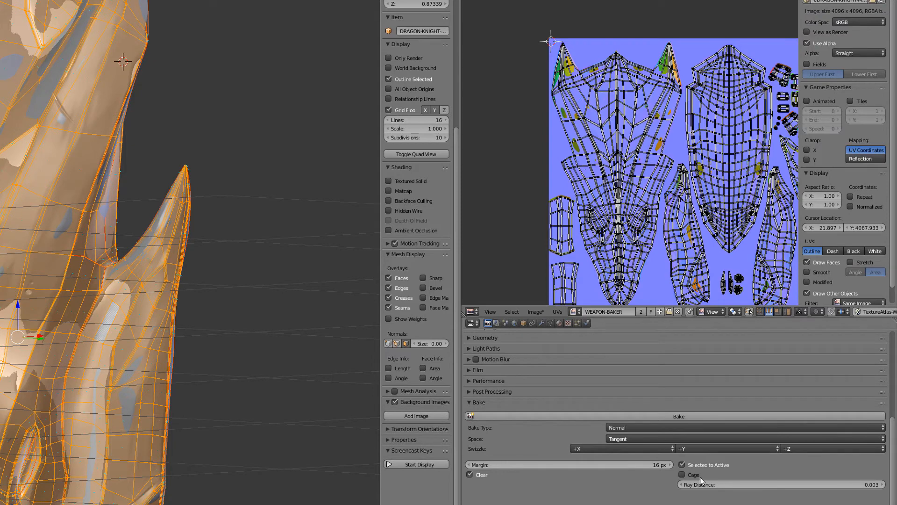
# Set the ray distance to 0.005 with Cage left off and bake the shield's normal map again.
pyautogui.click(763, 476)
pyautogui.click(759, 484)
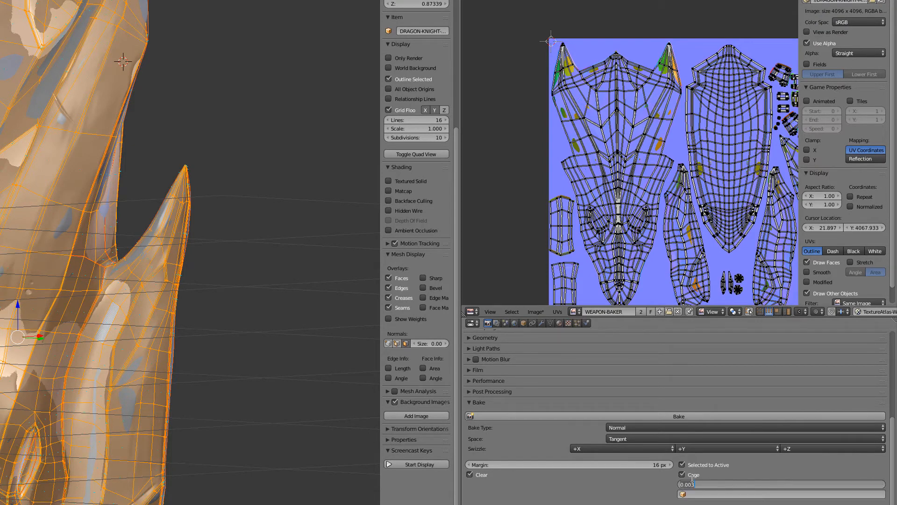
pyautogui.click(682, 475)
pyautogui.click(870, 485)
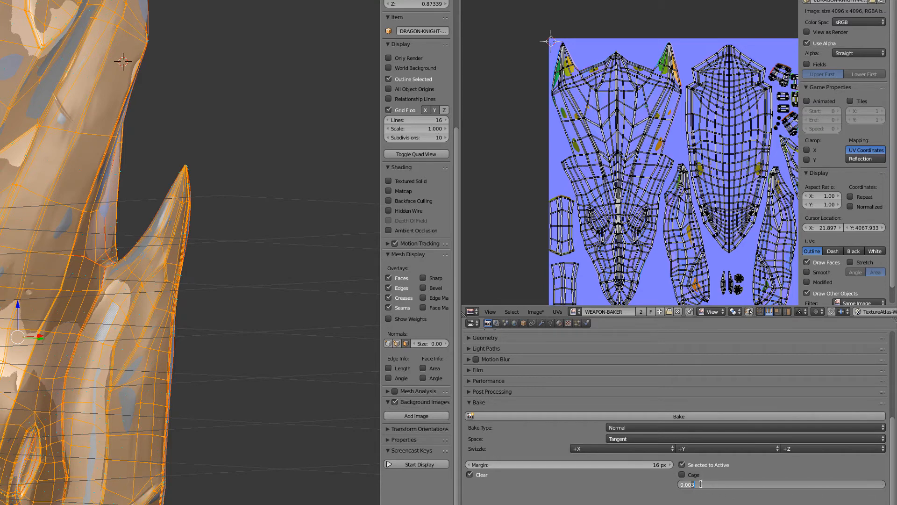
pyautogui.press('Return')
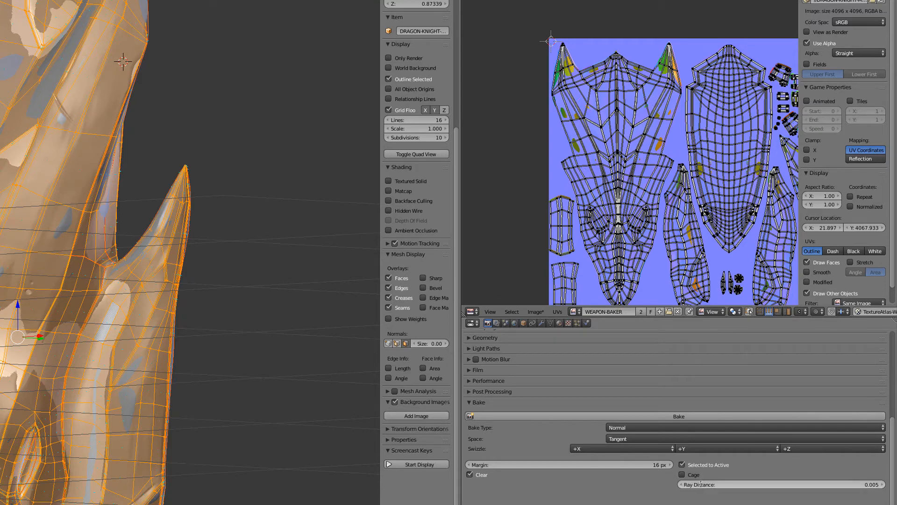
pyautogui.click(671, 417)
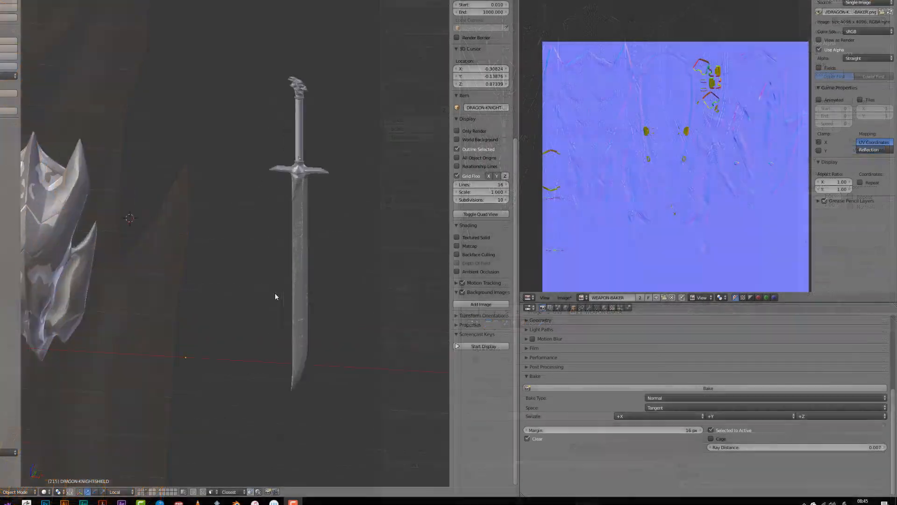
# Select the sculpted sword, switch to wireframe and add the low-poly sword as the active object.
pyautogui.scroll(4, 276, 297)
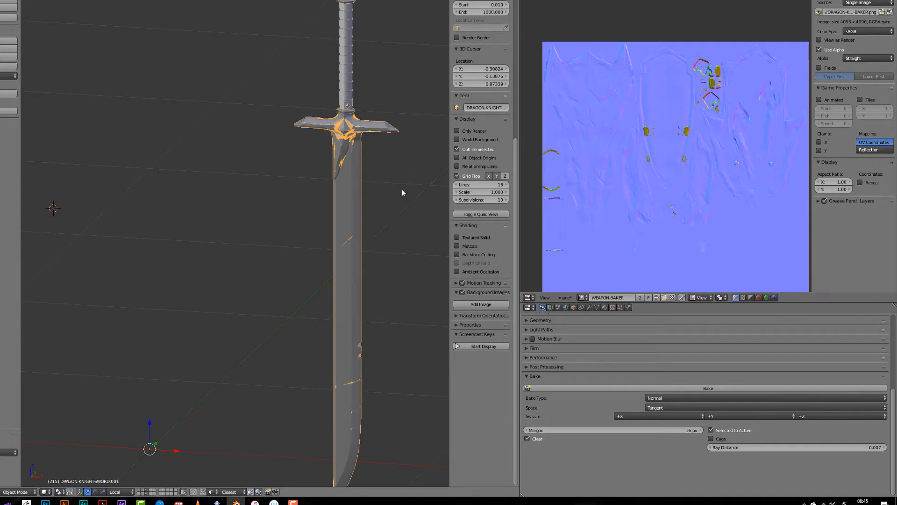
pyautogui.scroll(5, 251, 285)
pyautogui.press('z')
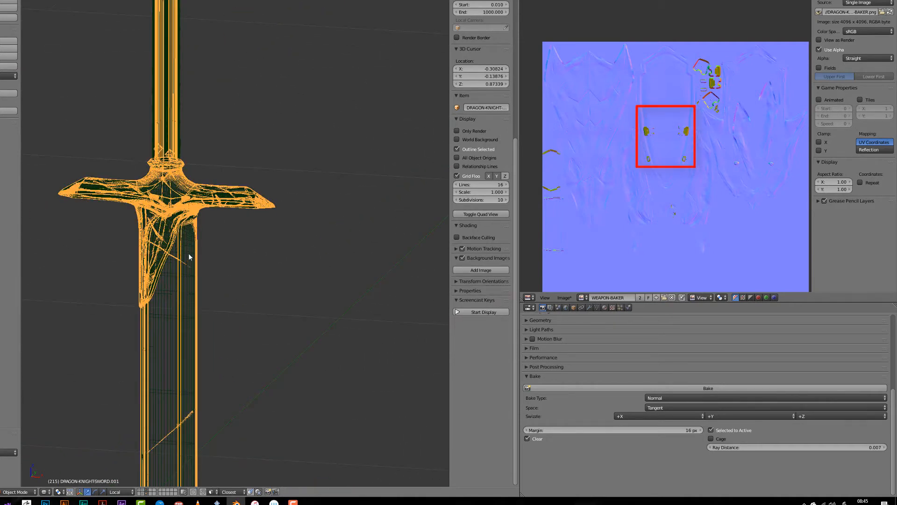
pyautogui.keyDown('shift'); pyautogui.rightClick(189, 253); pyautogui.keyUp('shift')
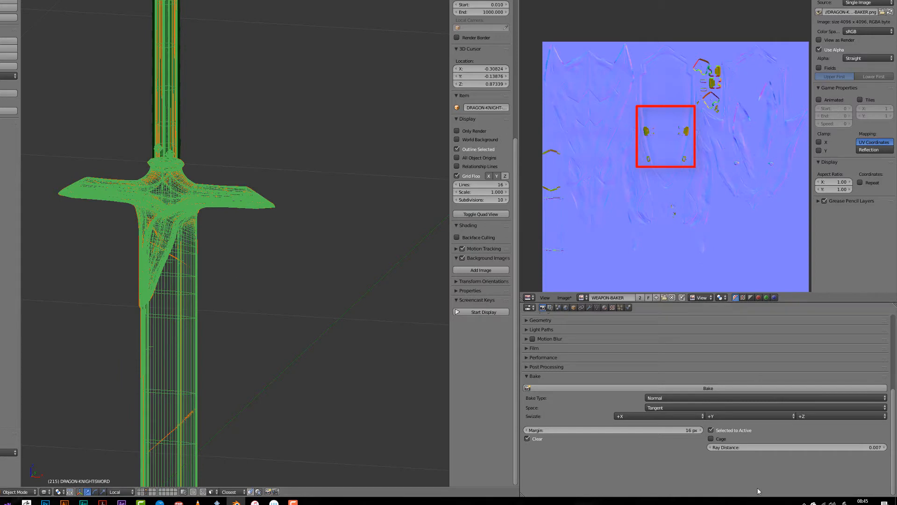
# Turn off Clear so the existing shield bake is kept, and bake the sword's normals into the WEAPON-BAKER image.
pyautogui.click(528, 439)
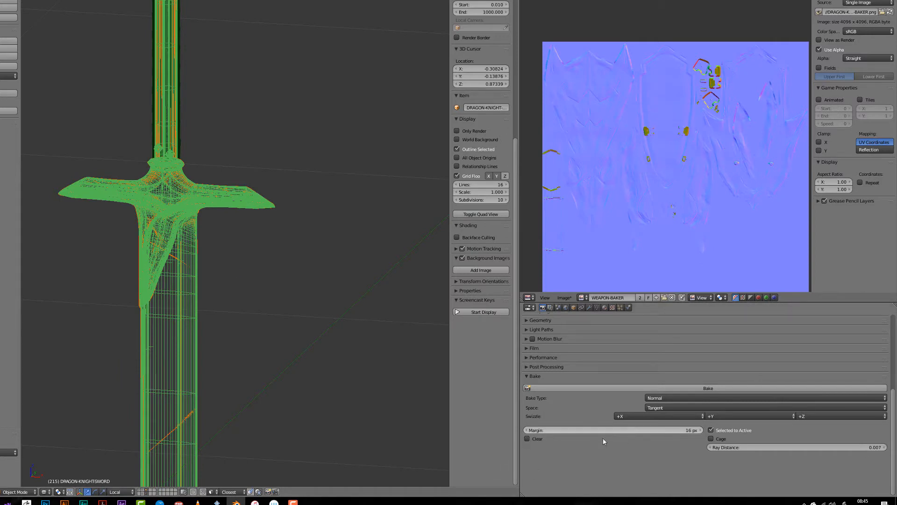
pyautogui.moveTo(435, 388); pyautogui.dragTo(302, 371, button='middle')
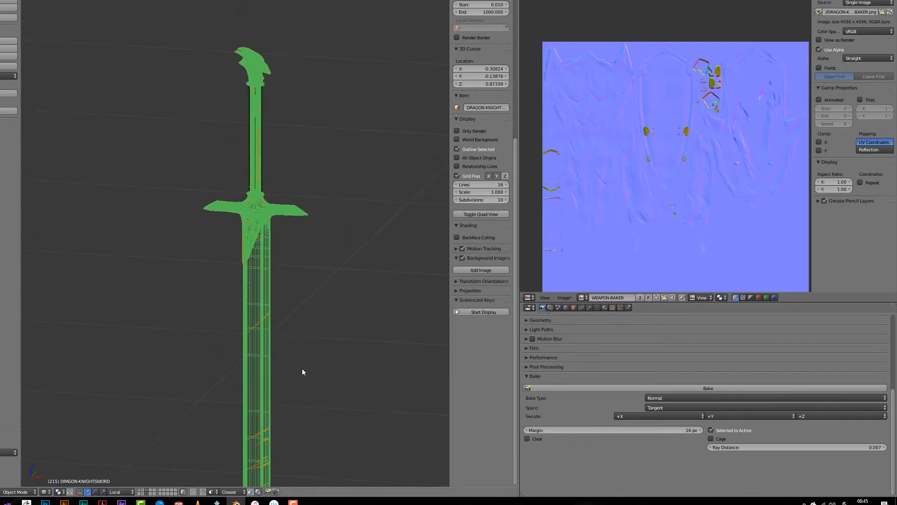
pyautogui.scroll(10, 292, 251)
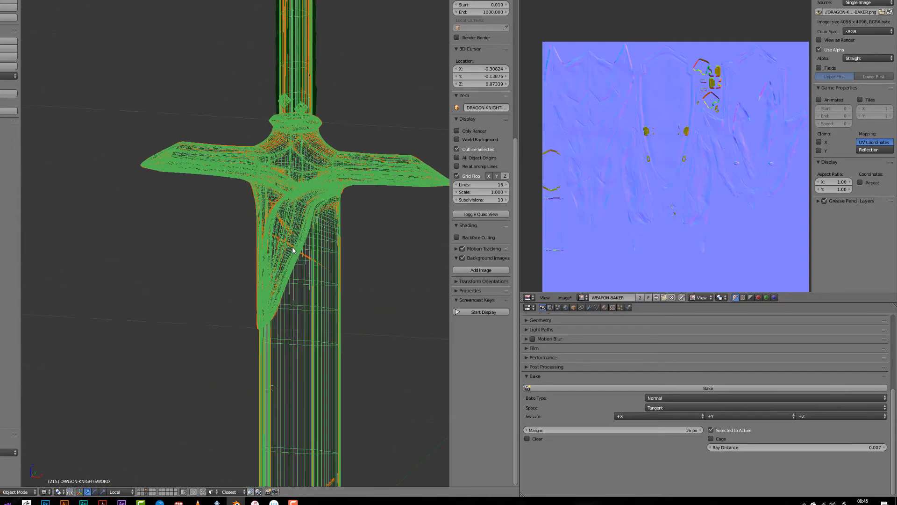
pyautogui.keyDown('shift'); pyautogui.moveTo(301, 281); pyautogui.dragTo(193, 174, button='middle'); pyautogui.keyUp('shift')
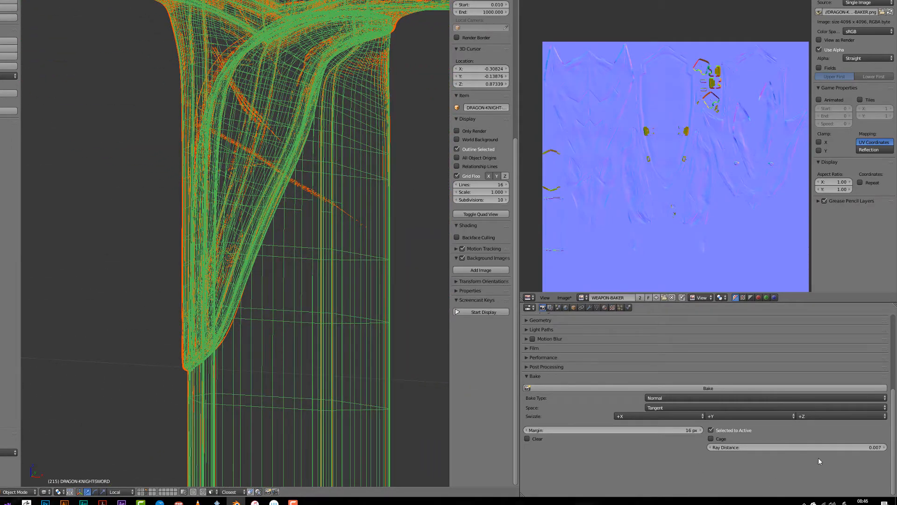
pyautogui.click(697, 388)
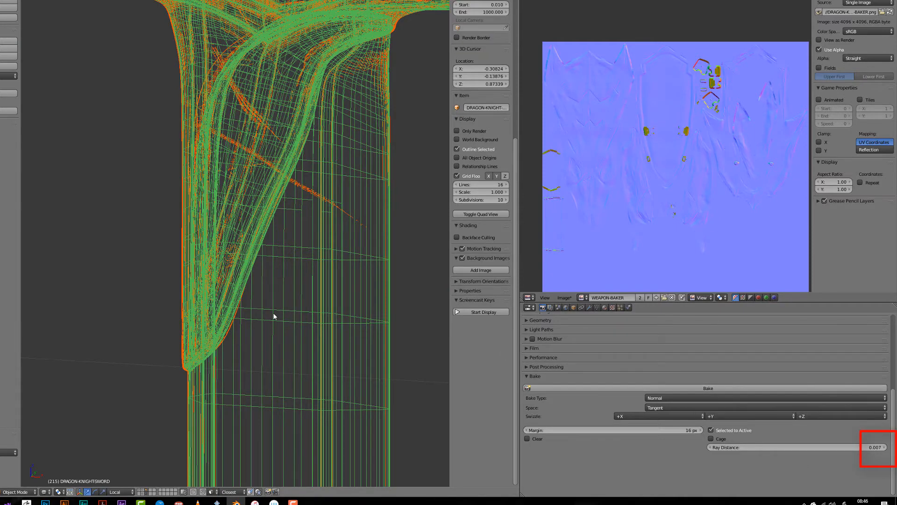
pyautogui.scroll(-8, 271, 310)
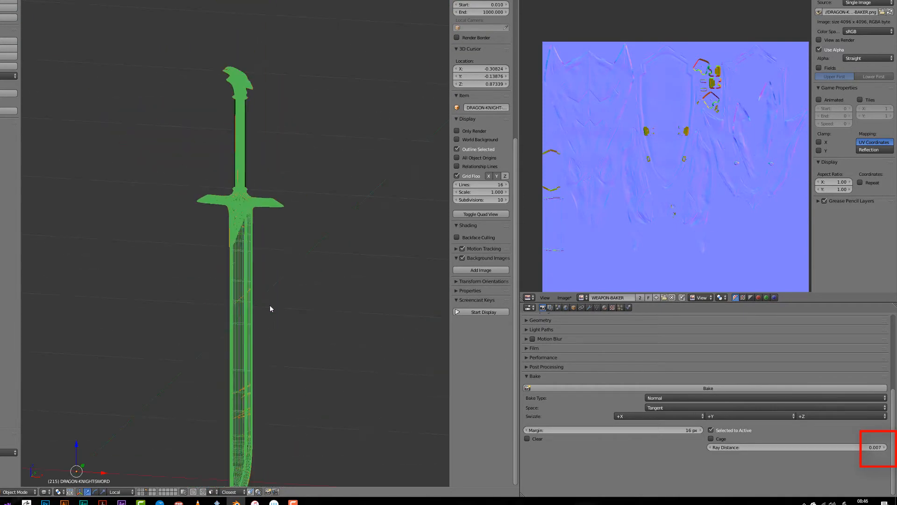
# Examine the sword's freshly baked normals in the WEAPON-BAKER image beneath its UV islands, including the long blade islands.
pyautogui.scroll(-3, 320, 282)
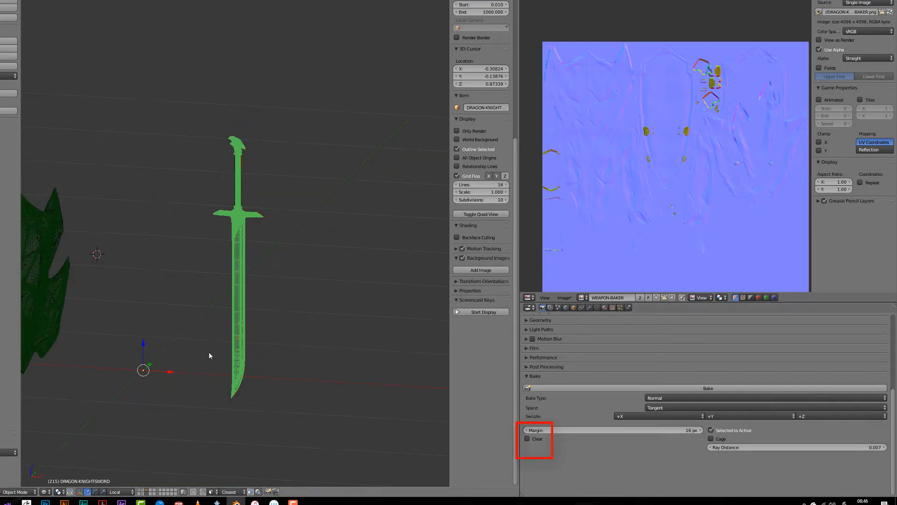
pyautogui.keyDown('shift'); pyautogui.moveTo(209, 355); pyautogui.dragTo(319, 310, button='middle'); pyautogui.keyUp('shift')
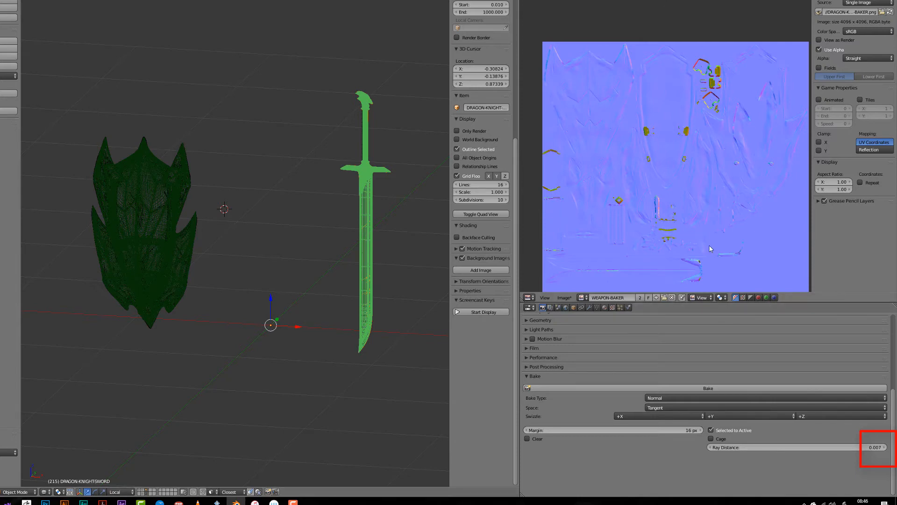
pyautogui.scroll(-2, 708, 245)
pyautogui.moveTo(690, 192); pyautogui.dragTo(772, 229, button='middle')
pyautogui.scroll(5, 690, 182)
pyautogui.press('Tab')
pyautogui.scroll(6, 769, 161)
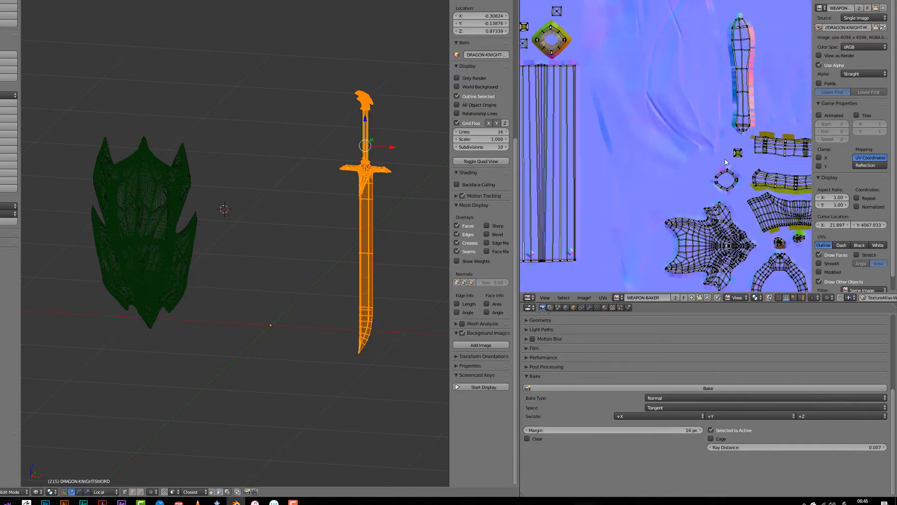
pyautogui.moveTo(767, 160); pyautogui.dragTo(541, 29, button='middle')
pyautogui.scroll(-4, 645, 145)
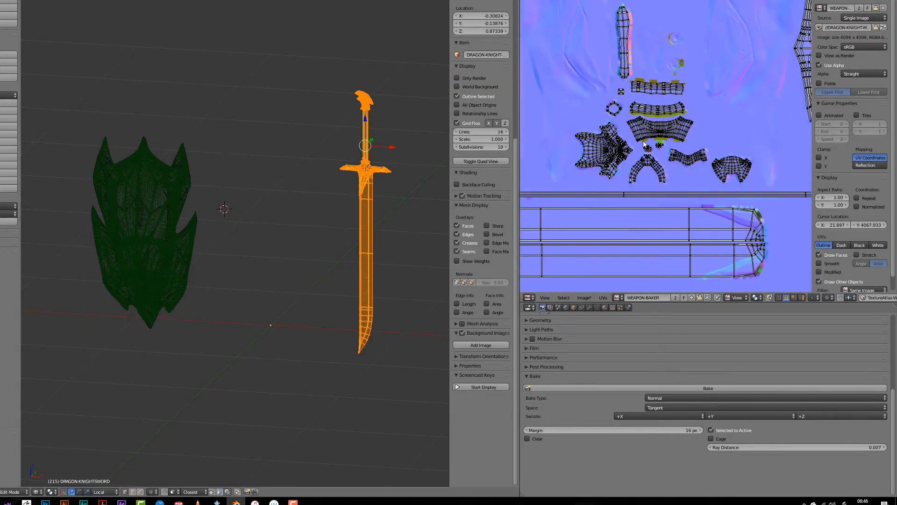
pyautogui.moveTo(624, 209); pyautogui.dragTo(490, 130, button='middle')
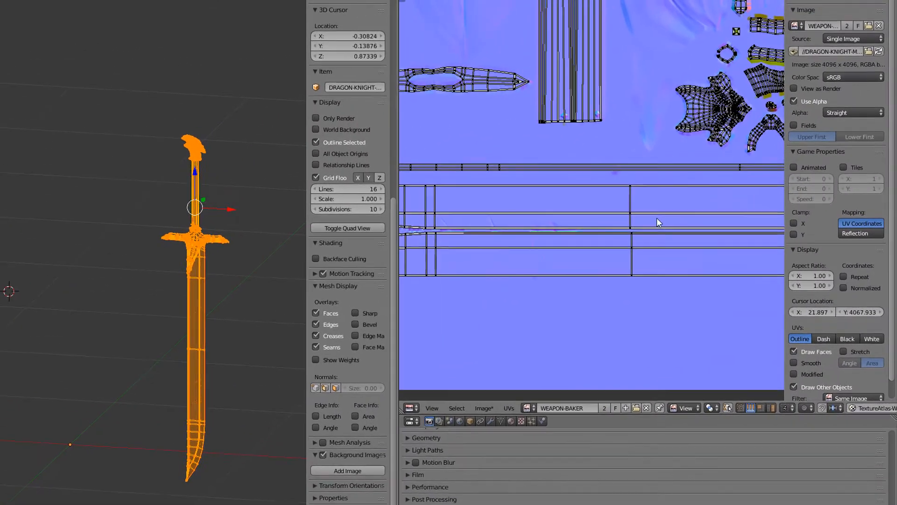
pyautogui.scroll(5, 654, 174)
pyautogui.scroll(-5, 551, 321)
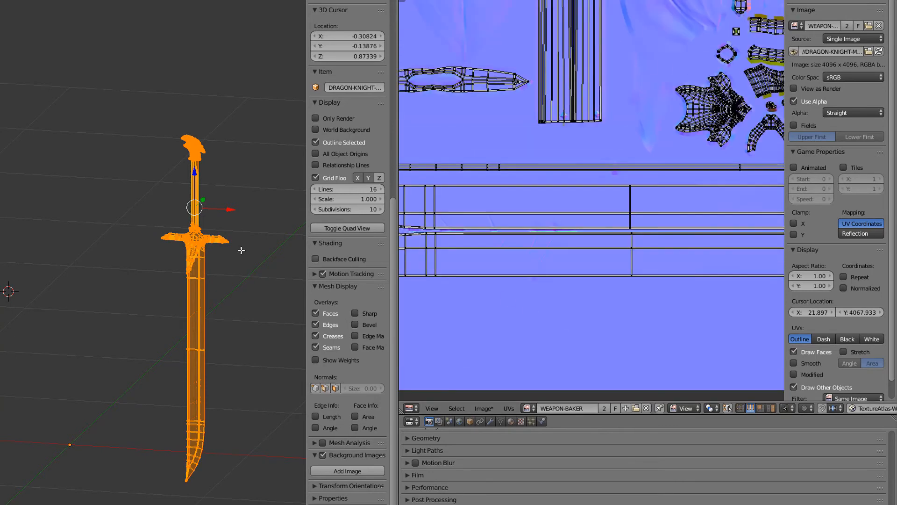
# Compare the baked sword details and discoloured patches with the UV layout overlay hidden and shown.
pyautogui.press('Tab')
pyautogui.scroll(-5, 585, 259)
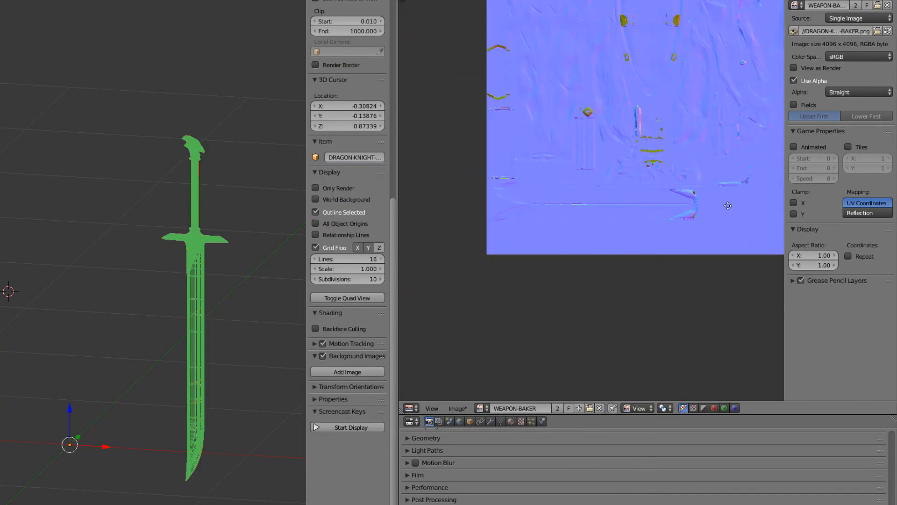
pyautogui.moveTo(735, 205); pyautogui.dragTo(618, 255, button='middle')
pyautogui.scroll(5, 560, 253)
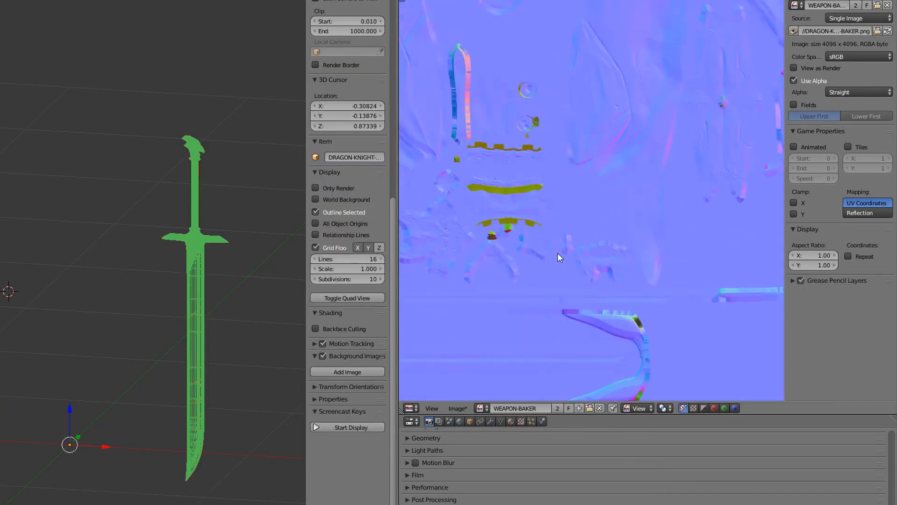
pyautogui.moveTo(557, 254); pyautogui.dragTo(647, 234, button='middle')
pyautogui.scroll(3, 627, 243)
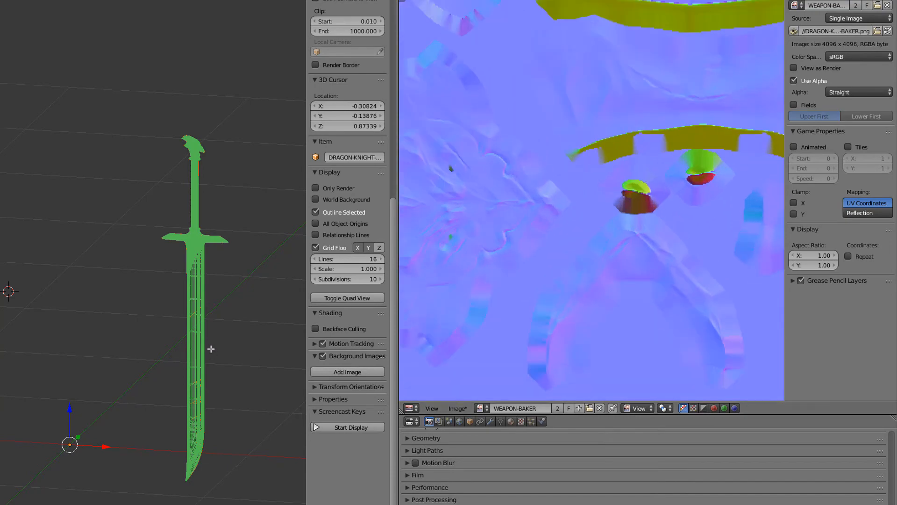
pyautogui.press('Tab')
pyautogui.scroll(-6, 620, 241)
pyautogui.moveTo(584, 192); pyautogui.dragTo(755, 311, button='middle')
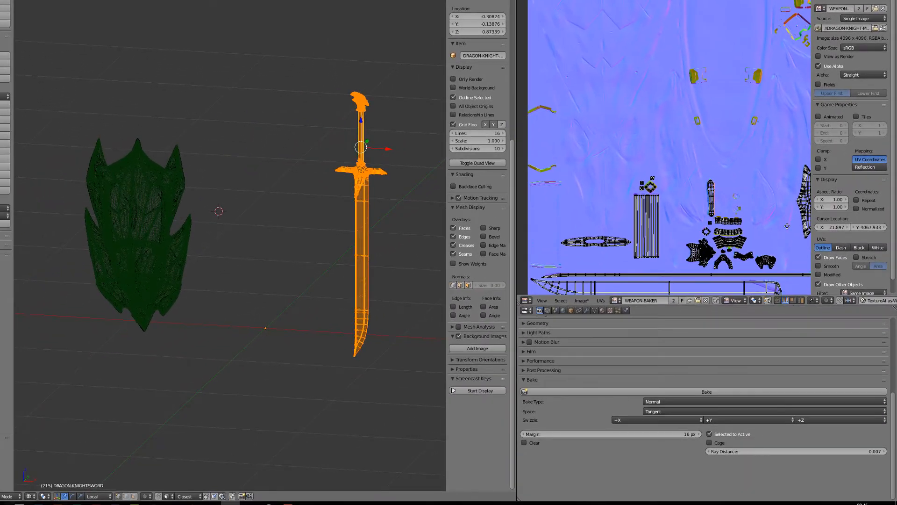
pyautogui.moveTo(790, 223); pyautogui.dragTo(735, 139, button='middle')
pyautogui.press('Tab')
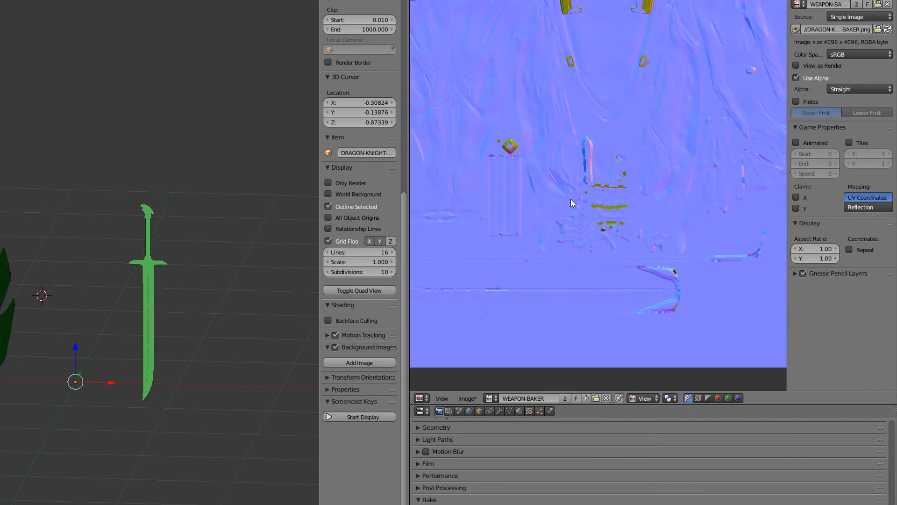
# Save the baked WEAPON-BAKER image to its file.
pyautogui.click(467, 397)
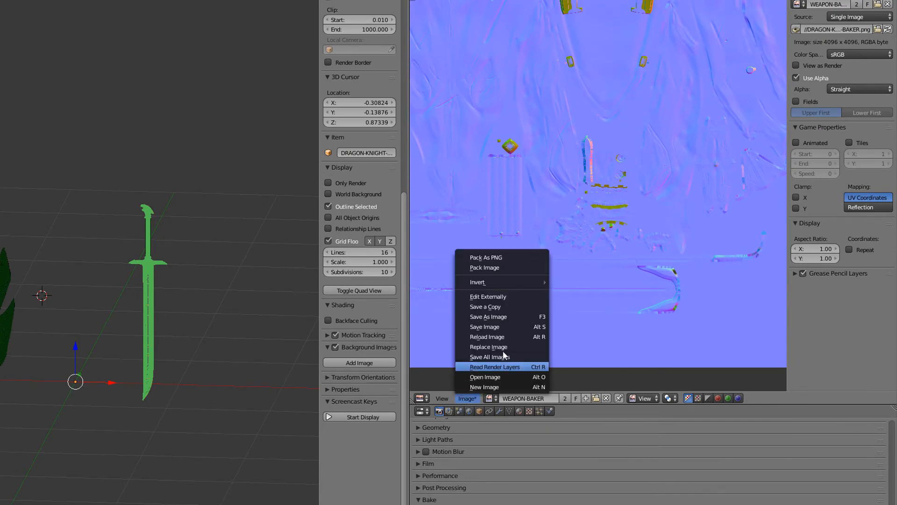
pyautogui.click(509, 326)
pyautogui.scroll(4, 652, 318)
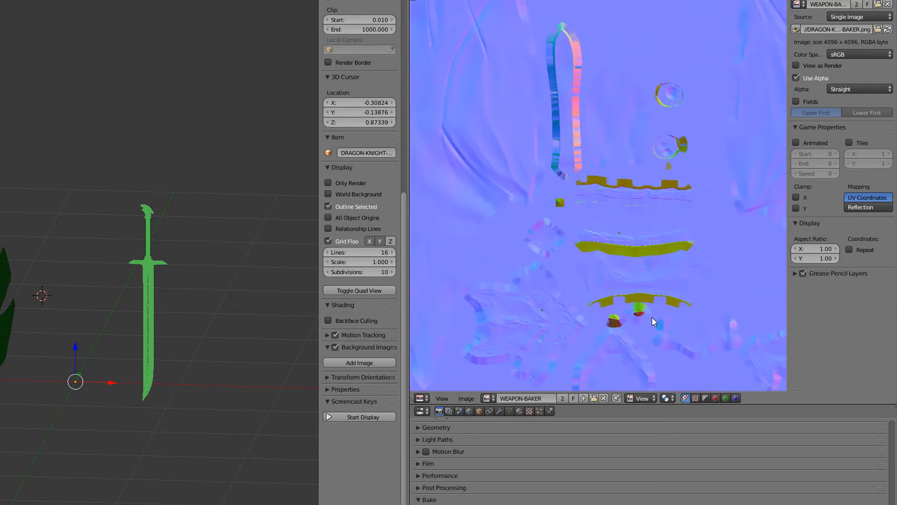
pyautogui.scroll(2, 652, 318)
# Show the sculpted sword in solid shading and change the image editor area to a 3D view.
pyautogui.scroll(5, 105, 379)
pyautogui.hotkey('alt', 'z')
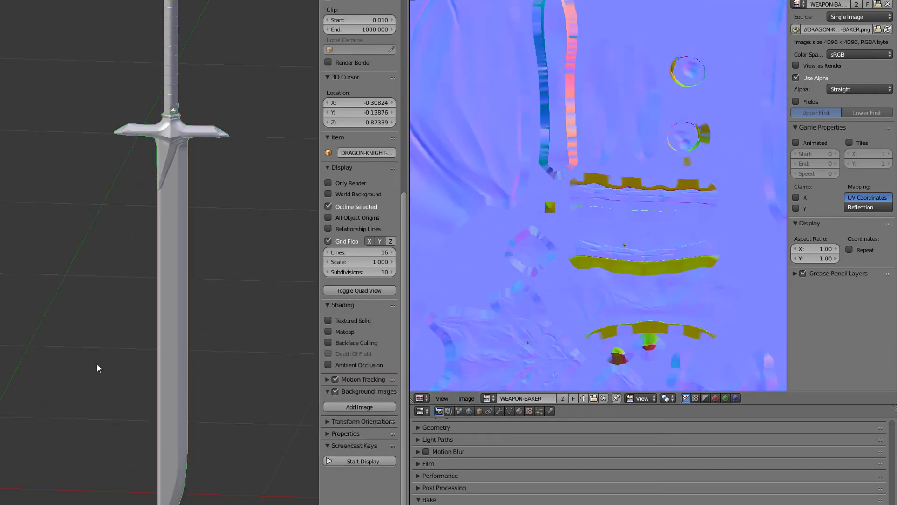
pyautogui.scroll(2, 97, 368)
pyautogui.click(420, 398)
pyautogui.click(430, 386)
pyautogui.scroll(-3, 632, 291)
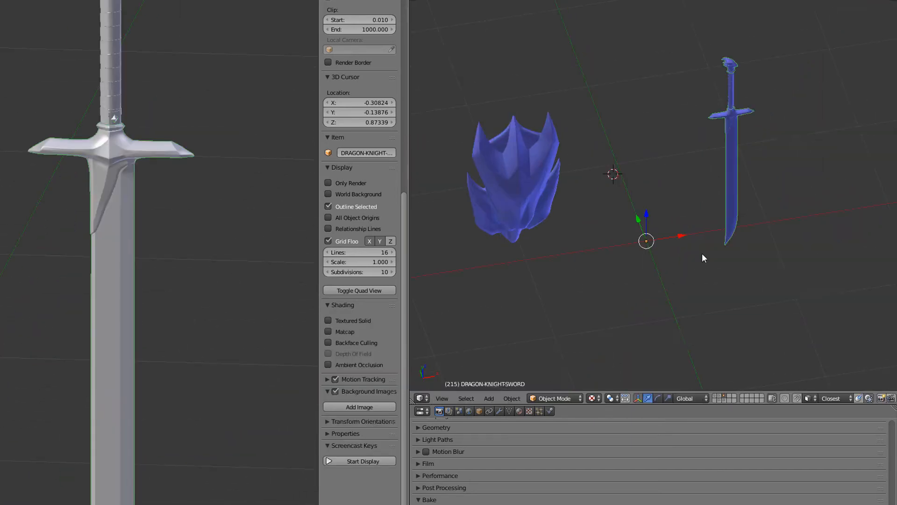
# Inspect the low-poly sword's baked normals on the guard and along the blade, comparing them with the sculpted sword.
pyautogui.moveTo(702, 253); pyautogui.dragTo(552, 251, button='middle')
pyautogui.scroll(6, 551, 237)
pyautogui.keyDown('shift'); pyautogui.moveTo(635, 199); pyautogui.dragTo(748, 243, button='middle'); pyautogui.keyUp('shift')
pyautogui.scroll(9, 747, 243)
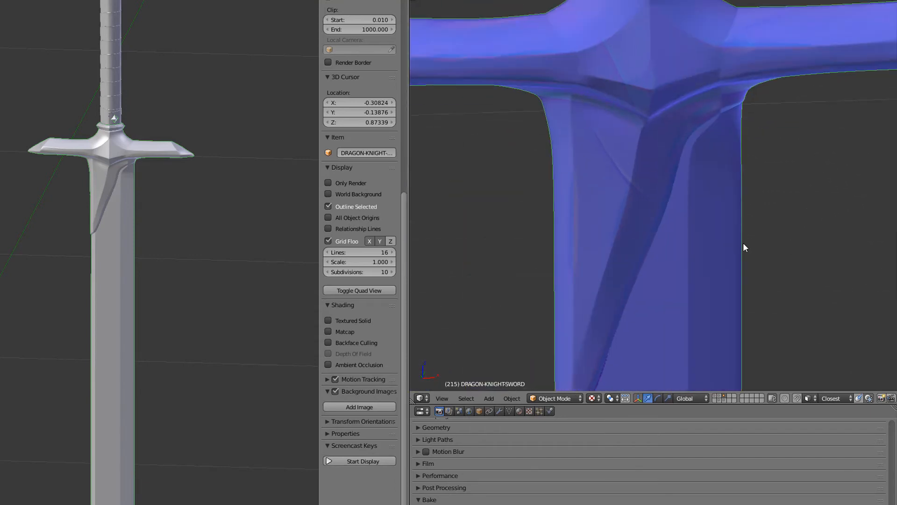
pyautogui.scroll(-5, 742, 243)
pyautogui.moveTo(678, 251); pyautogui.dragTo(691, 272, button='middle')
pyautogui.scroll(-3, 690, 315)
pyautogui.keyDown('shift'); pyautogui.moveTo(690, 316); pyautogui.dragTo(636, 83, button='middle'); pyautogui.keyUp('shift')
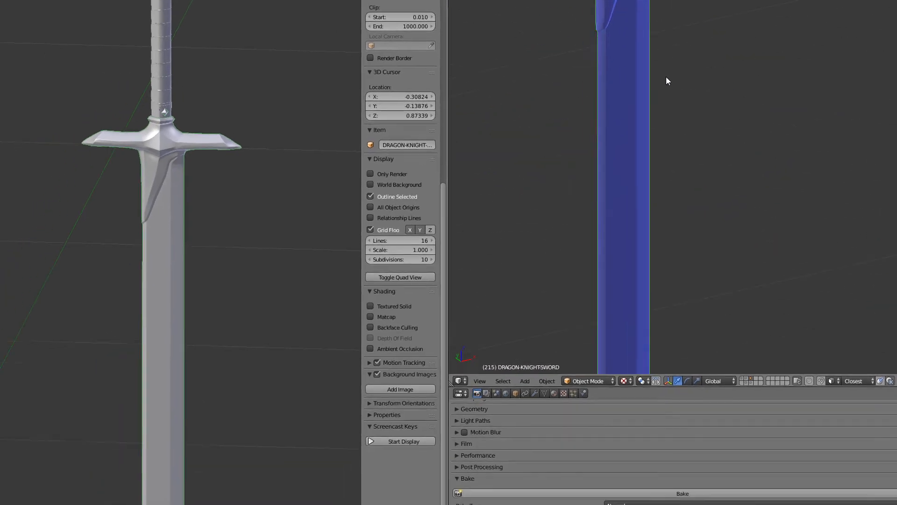
pyautogui.scroll(-3, 647, 119)
pyautogui.moveTo(689, 189); pyautogui.dragTo(665, 181, button='middle')
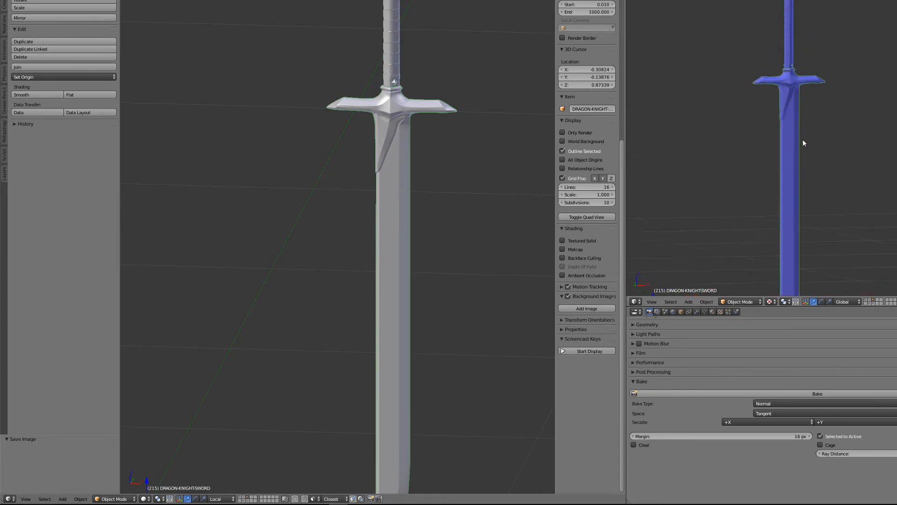
pyautogui.keyDown('shift'); pyautogui.moveTo(803, 140); pyautogui.dragTo(799, 161, button='middle'); pyautogui.keyUp('shift')
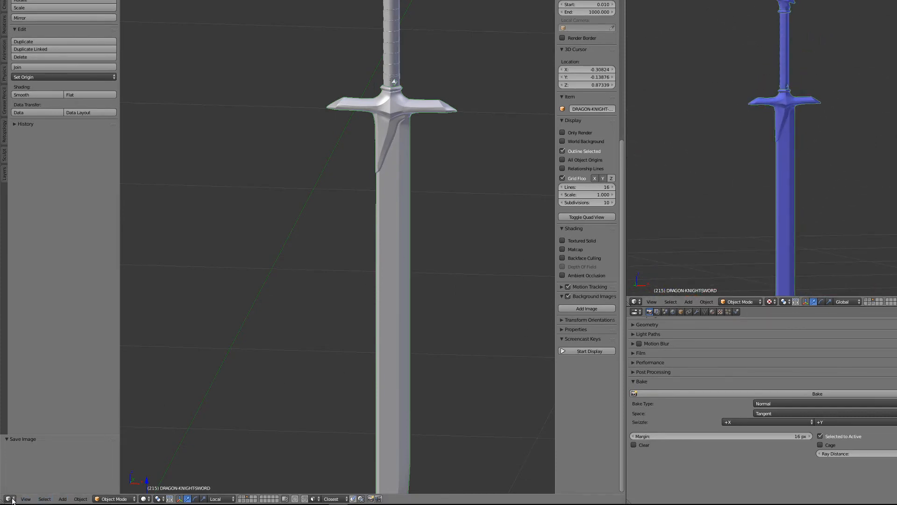
# Change the large 3D view to the node editor, display the World shader and enable Use Nodes.
pyautogui.click(12, 499)
pyautogui.click(28, 413)
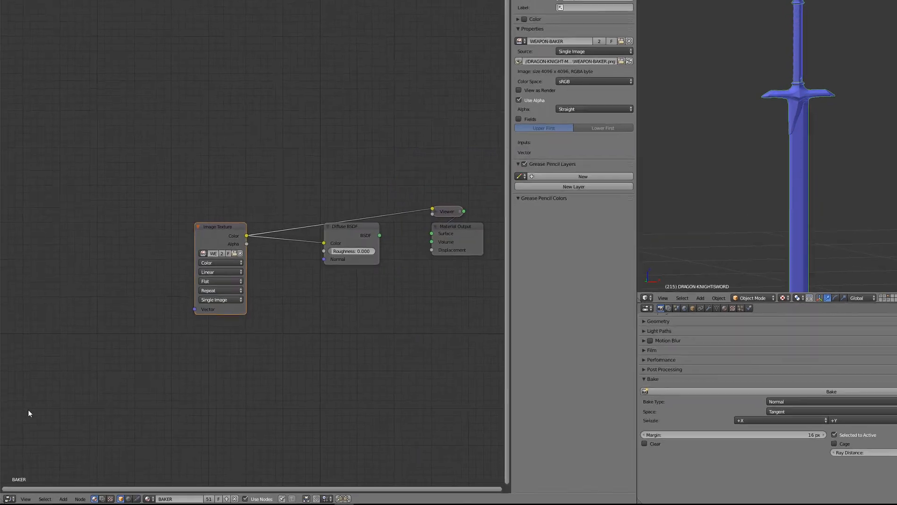
pyautogui.click(128, 499)
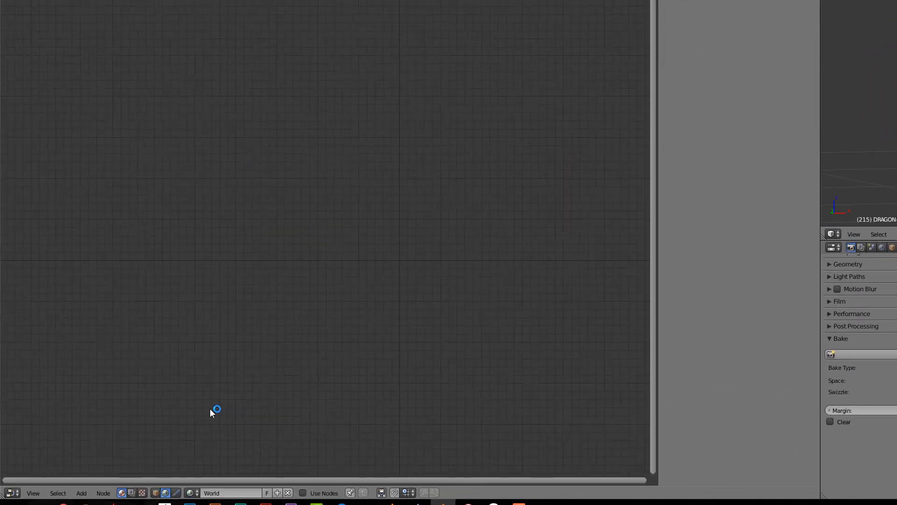
pyautogui.scroll(-1, 210, 410)
pyautogui.click(303, 493)
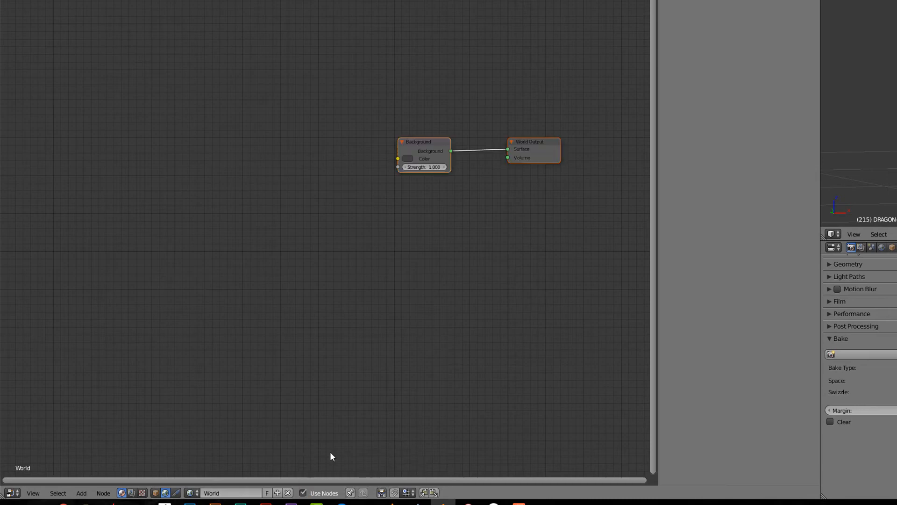
# Add a mapped environment texture to the Background node, load HDR_111_Parking_Lot_2_Ref.hdr and preview the sword in rendered shading.
pyautogui.moveTo(416, 330); pyautogui.dragTo(311, 331, button='middle')
pyautogui.scroll(3, 311, 331)
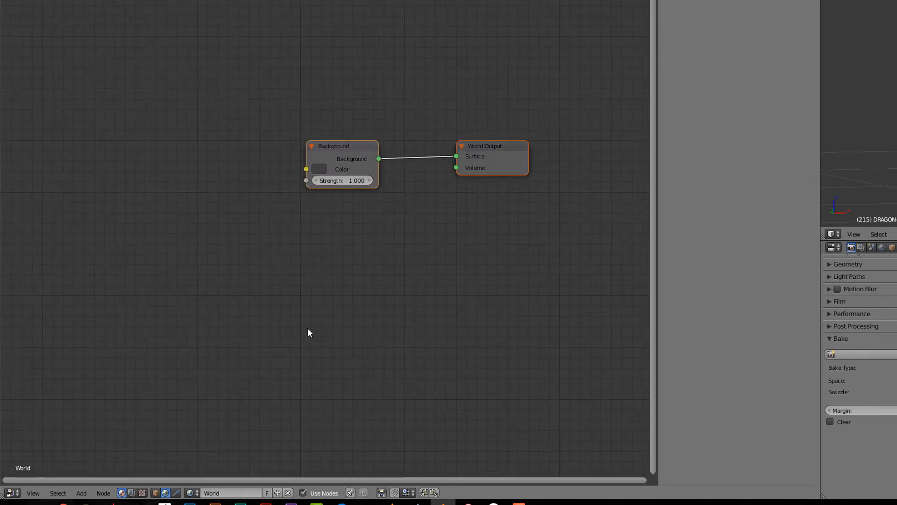
pyautogui.click(354, 149)
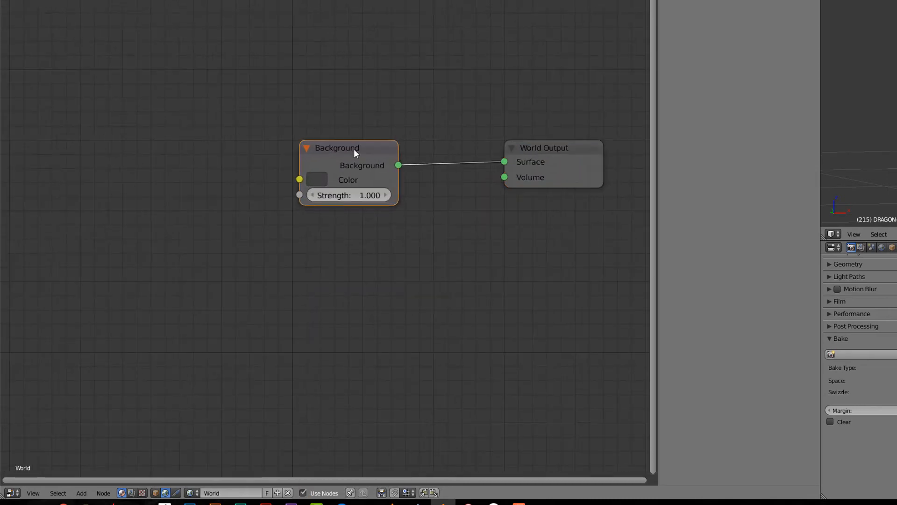
pyautogui.hotkey('ctrl', 't')
pyautogui.scroll(-2, 277, 282)
pyautogui.moveTo(249, 286); pyautogui.dragTo(358, 298, button='middle')
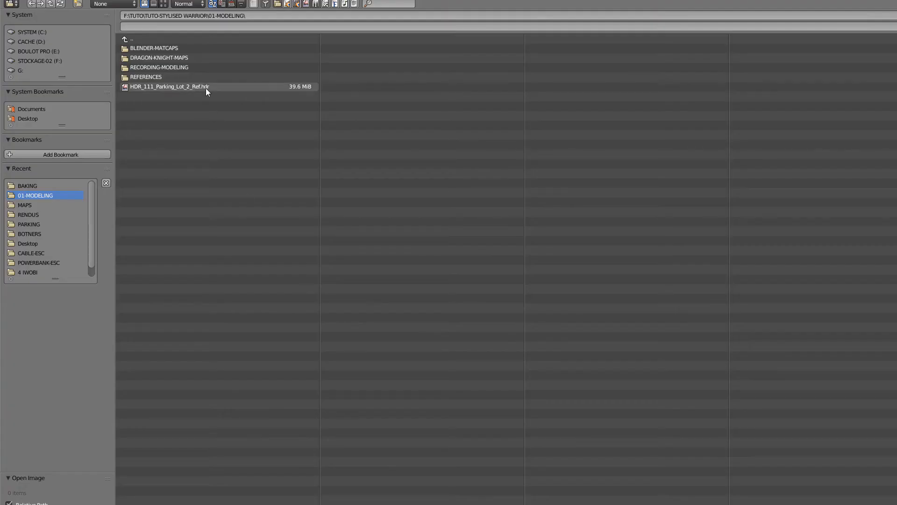
pyautogui.click(206, 87)
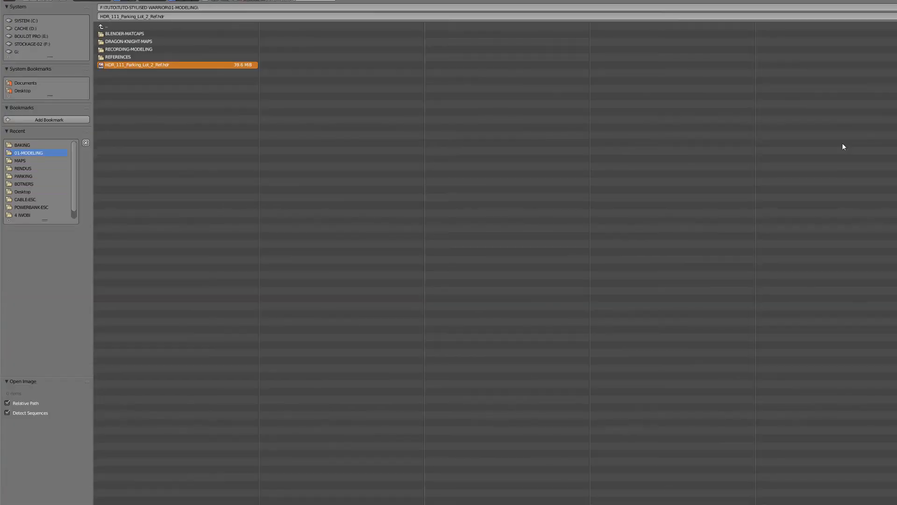
pyautogui.press('Return')
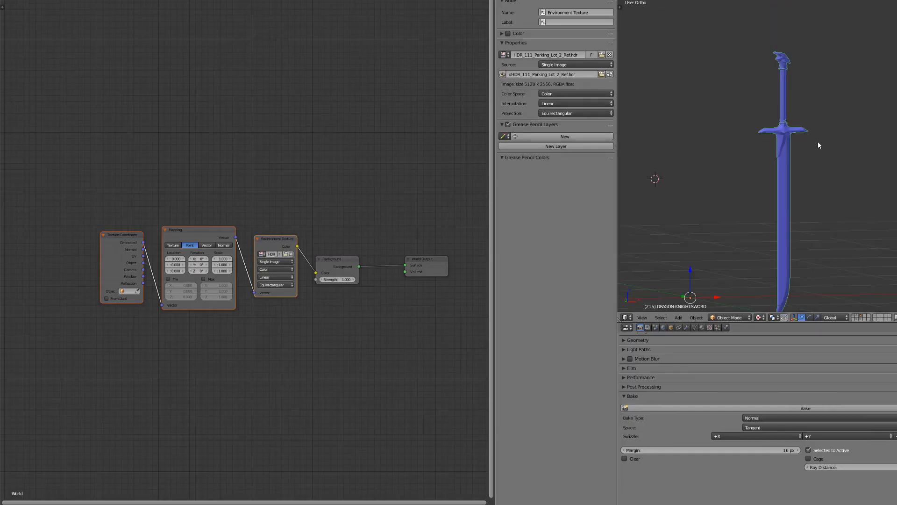
pyautogui.hotkey('shift', 'z')
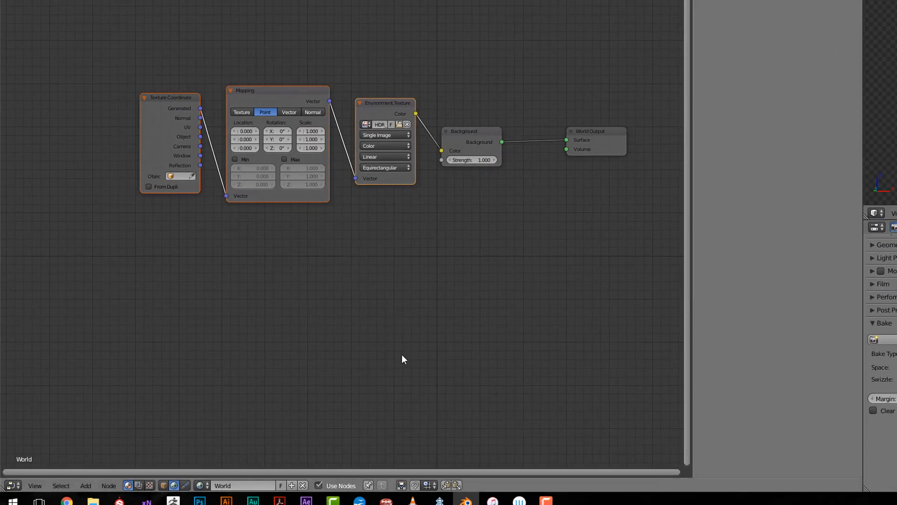
# In the BAKER material, move the Image Texture node away from the shader and set it to Non-Color Data.
pyautogui.click(163, 485)
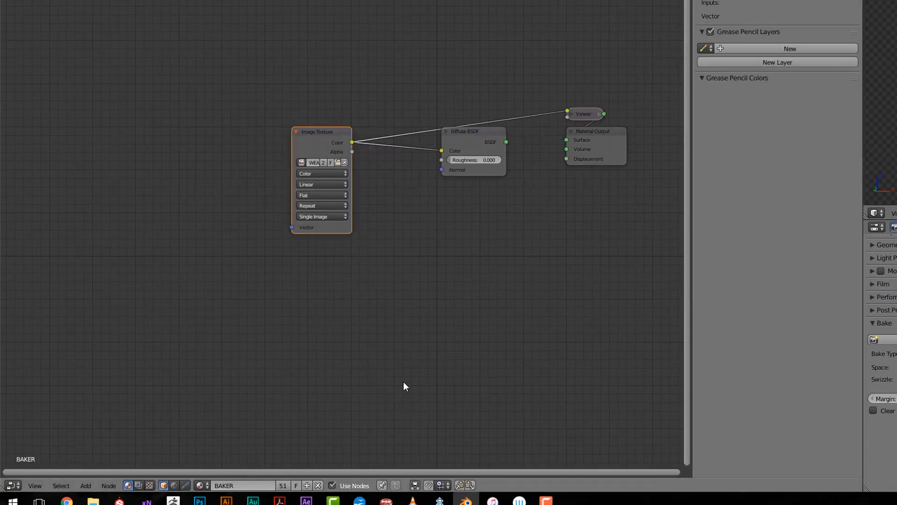
pyautogui.scroll(2, 476, 366)
pyautogui.moveTo(477, 367); pyautogui.dragTo(413, 180, button='middle')
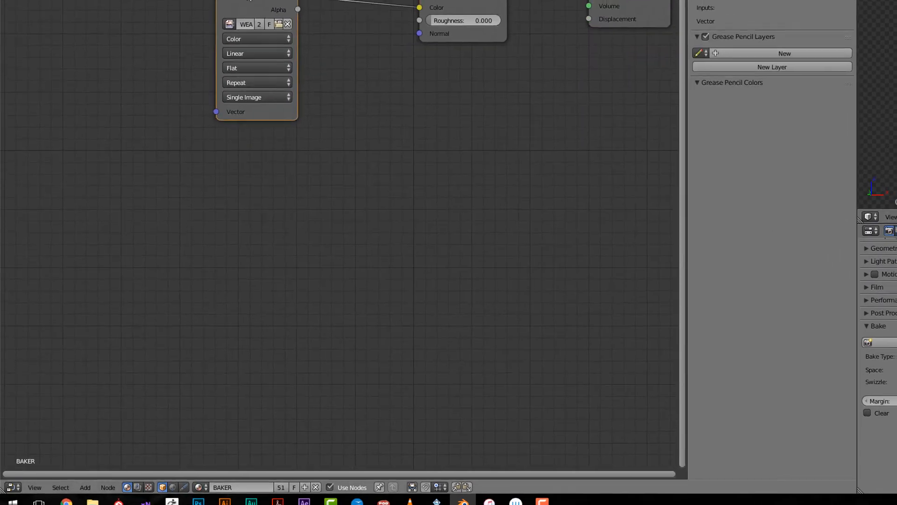
pyautogui.moveTo(237, 28); pyautogui.dragTo(99, 134)
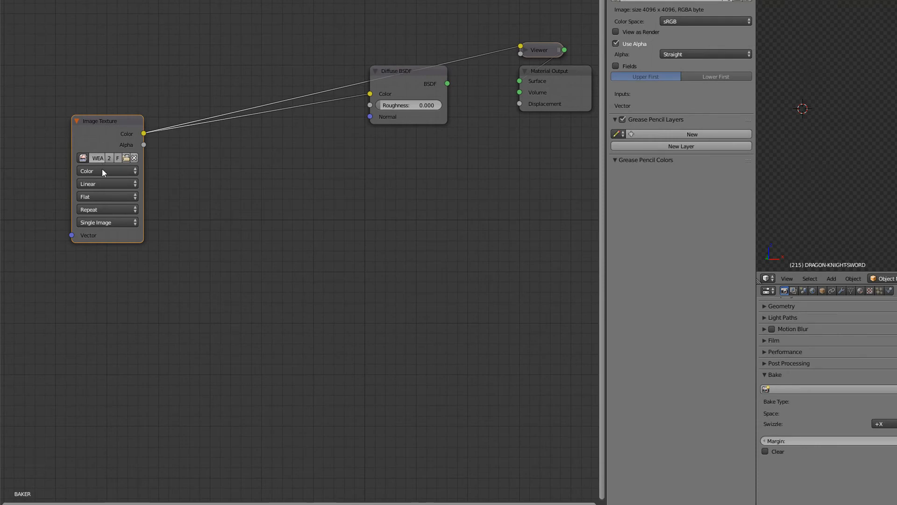
pyautogui.click(102, 170)
pyautogui.click(107, 147)
# Add a Normal Map node and link the Image Texture's Color output to its Color input.
pyautogui.hotkey('shift', 'a')
pyautogui.moveTo(190, 240)
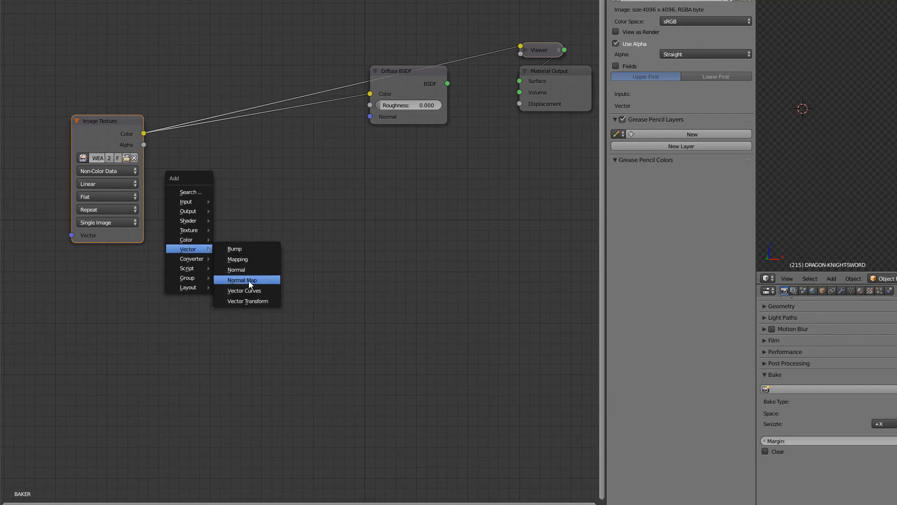
pyautogui.click(250, 285)
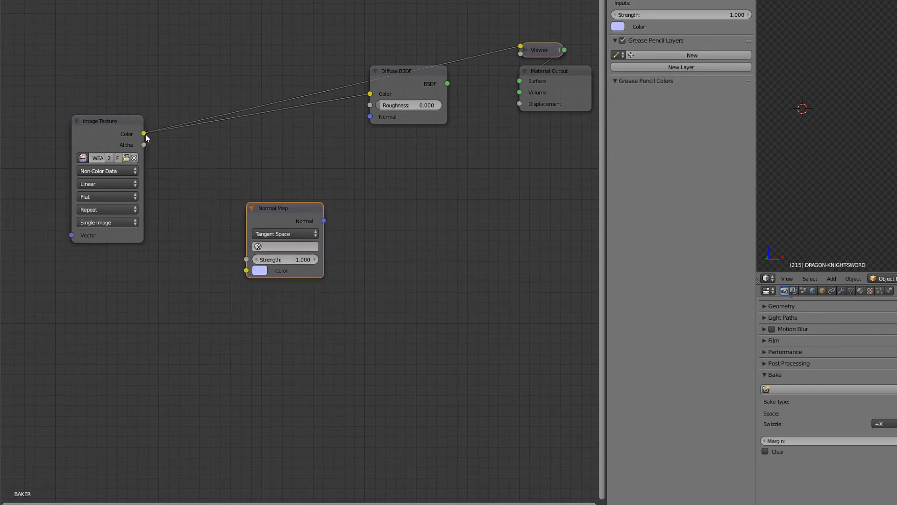
pyautogui.moveTo(144, 134); pyautogui.dragTo(245, 271)
# Add a Glossy BSDF below the Diffuse BSDF and connect it to the Material Output's Surface.
pyautogui.hotkey('shift', 'a')
pyautogui.moveTo(369, 148)
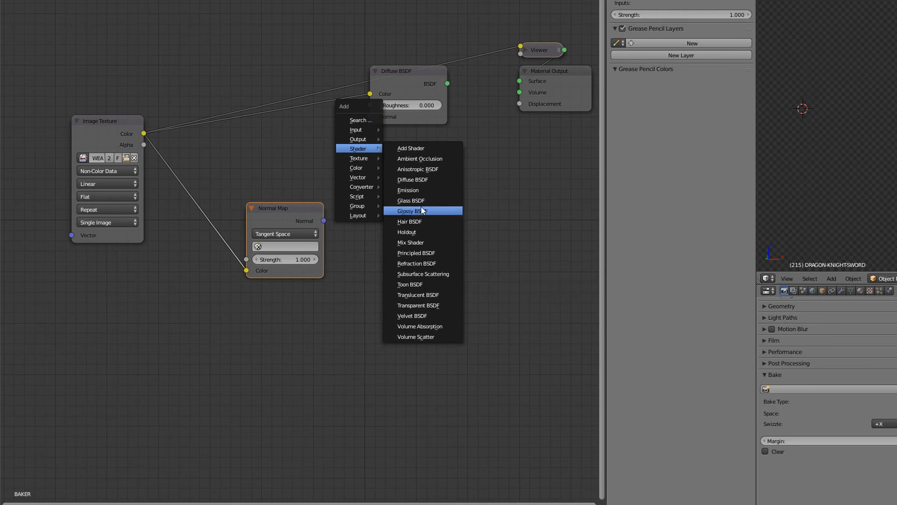
pyautogui.click(408, 210)
pyautogui.keyDown('ctrl'); pyautogui.keyDown('shift'); pyautogui.click(401, 180); pyautogui.keyUp('shift'); pyautogui.keyUp('ctrl')
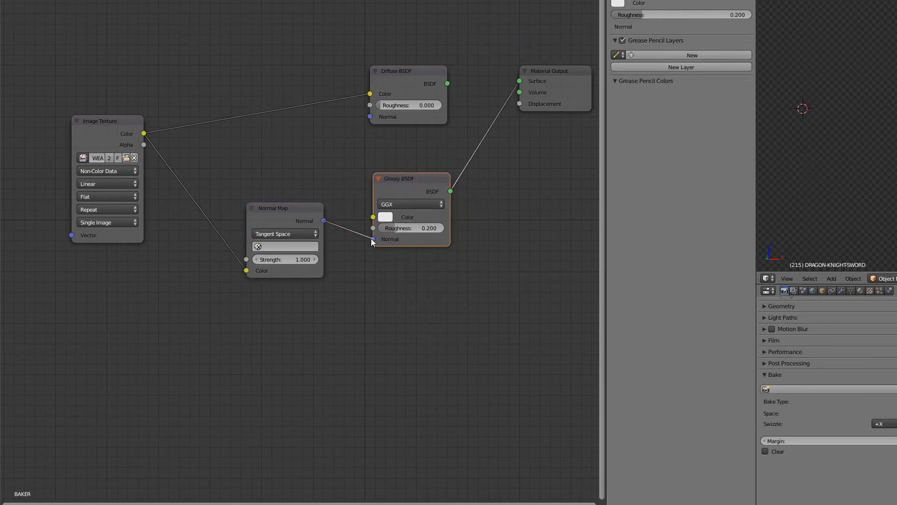
# Link the Normal Map node's Normal output to the Glossy BSDF's Normal input.
pyautogui.moveTo(372, 239); pyautogui.dragTo(373, 238)
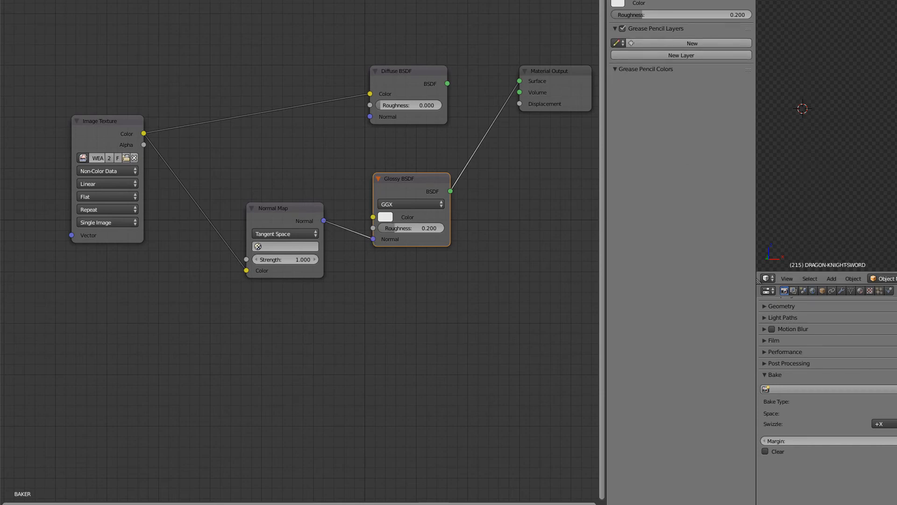
pyautogui.scroll(4, 887, 77)
pyautogui.moveTo(841, 94); pyautogui.dragTo(822, 154, button='middle')
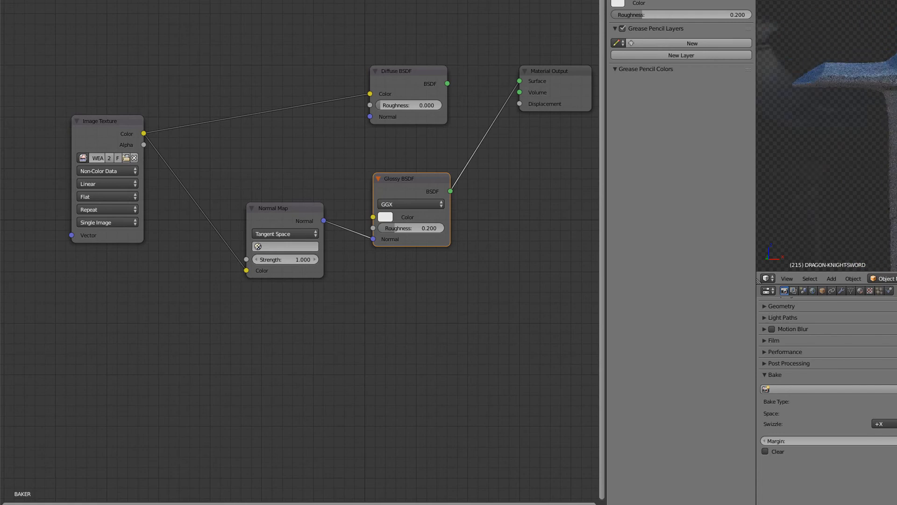
# Set the Glossy BSDF's roughness to 0.01 for sharp, mirror-like reflections.
pyautogui.doubleClick(425, 229)
pyautogui.write('0.001')
pyautogui.press('Return')
pyautogui.doubleClick(425, 231)
pyautogui.write('0.00')
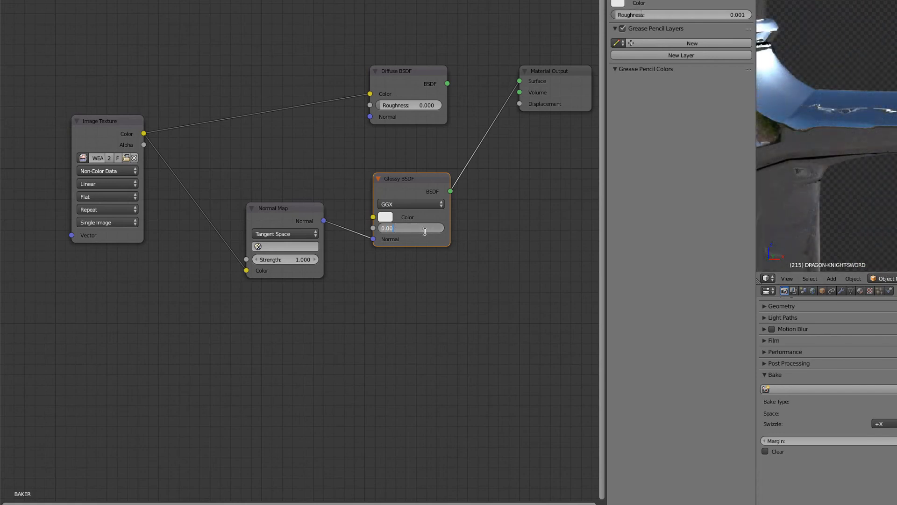
pyautogui.press('Return')
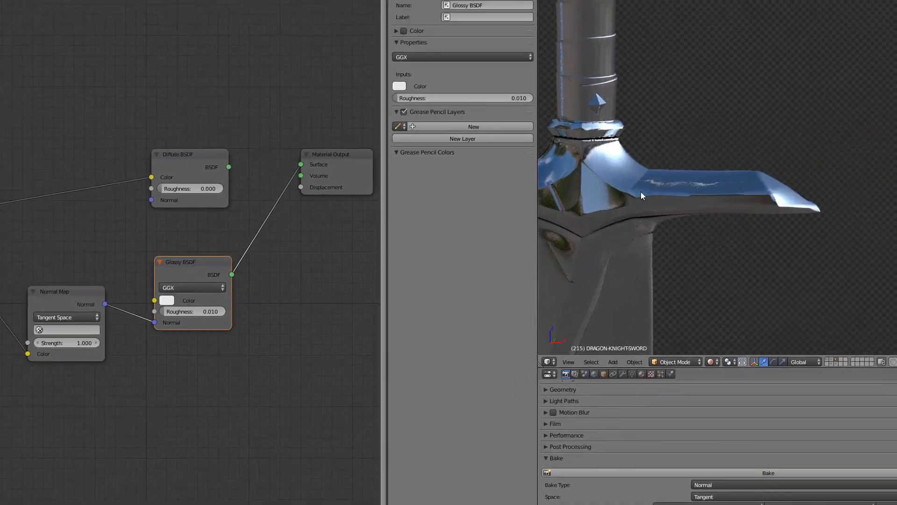
# Examine the baked normal detail on the sword's crossguard and upper blade from several angles in the rendered view.
pyautogui.keyDown('shift'); pyautogui.moveTo(641, 192); pyautogui.dragTo(806, 132, button='middle'); pyautogui.keyUp('shift')
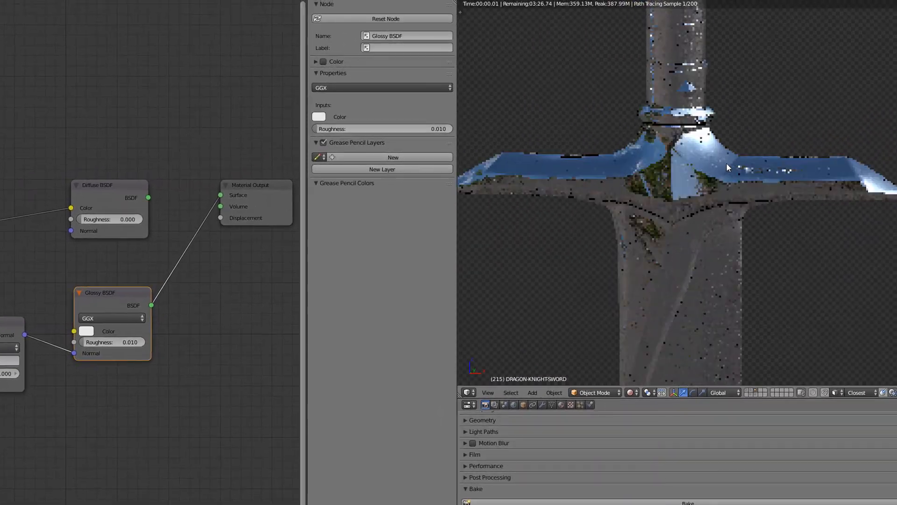
pyautogui.scroll(5, 796, 159)
pyautogui.scroll(-5, 709, 227)
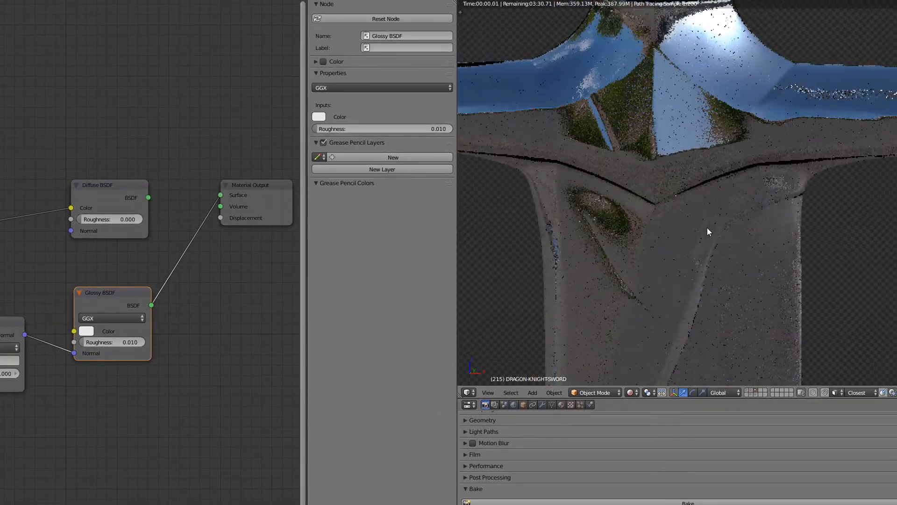
pyautogui.moveTo(700, 251); pyautogui.dragTo(528, 249, button='middle')
pyautogui.keyDown('shift'); pyautogui.moveTo(731, 226); pyautogui.dragTo(638, 236, button='middle'); pyautogui.keyUp('shift')
pyautogui.scroll(6, 639, 237)
pyautogui.scroll(2, 639, 237)
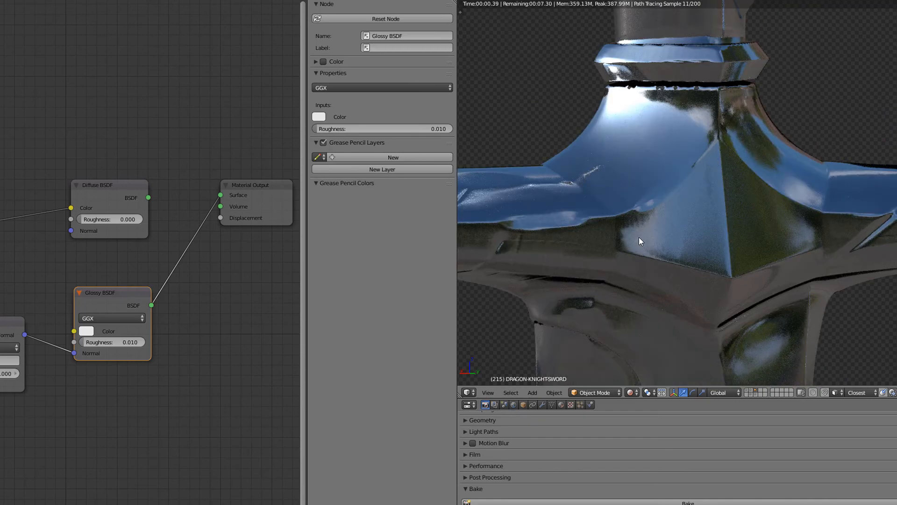
pyautogui.scroll(-3, 637, 237)
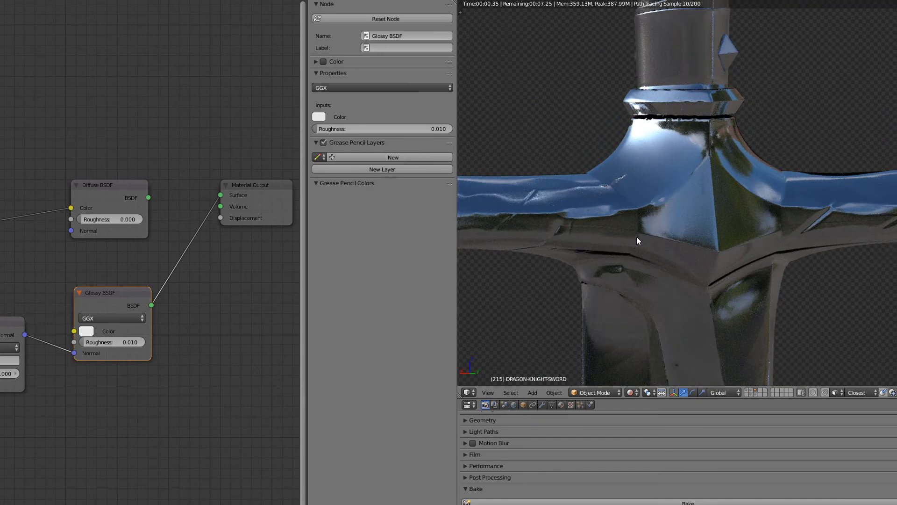
pyautogui.moveTo(637, 236); pyautogui.dragTo(672, 152, button='middle')
pyautogui.scroll(-5, 672, 154)
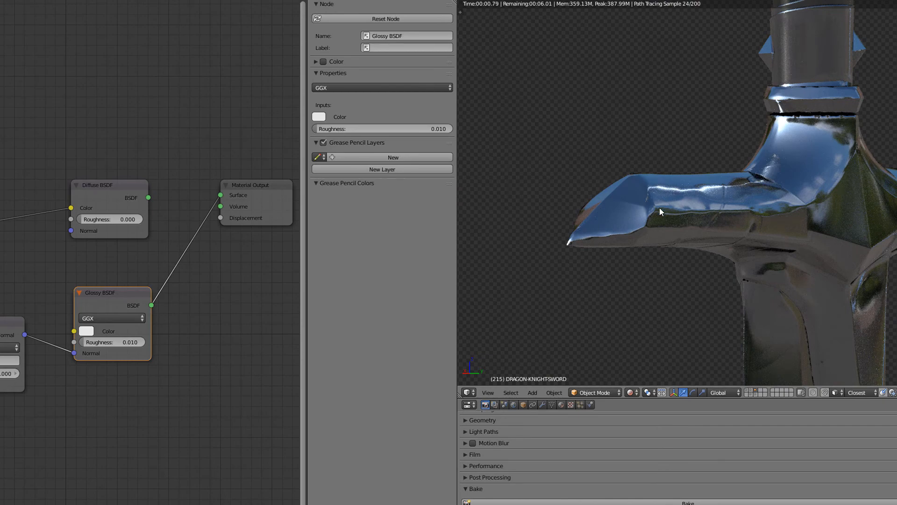
pyautogui.moveTo(660, 208); pyautogui.dragTo(649, 215, button='middle')
# Examine the baked normals along the sword's handle and on both sides of the dragon-head pommel.
pyautogui.keyDown('shift'); pyautogui.moveTo(734, 117); pyautogui.dragTo(690, 322, button='middle'); pyautogui.keyUp('shift')
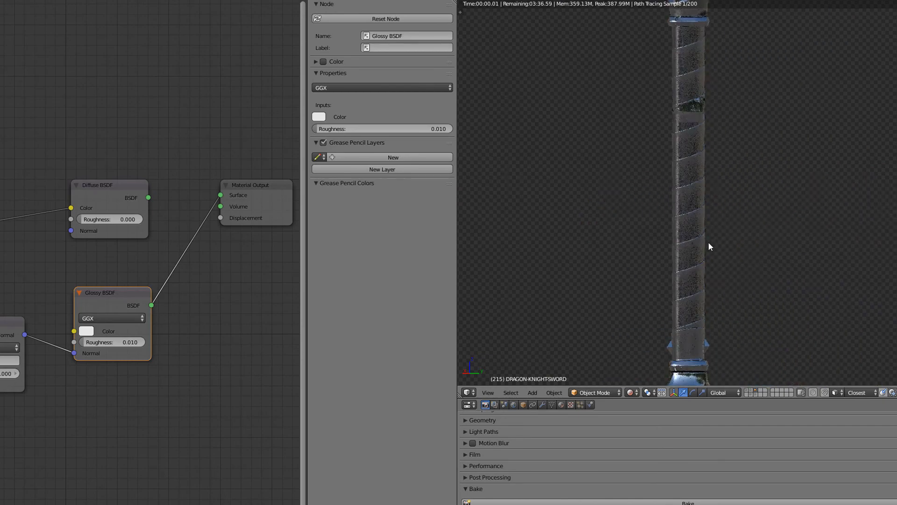
pyautogui.keyDown('shift'); pyautogui.moveTo(708, 56); pyautogui.dragTo(690, 229, button='middle'); pyautogui.keyUp('shift')
pyautogui.scroll(3, 691, 205)
pyautogui.moveTo(691, 197); pyautogui.dragTo(697, 247, button='middle')
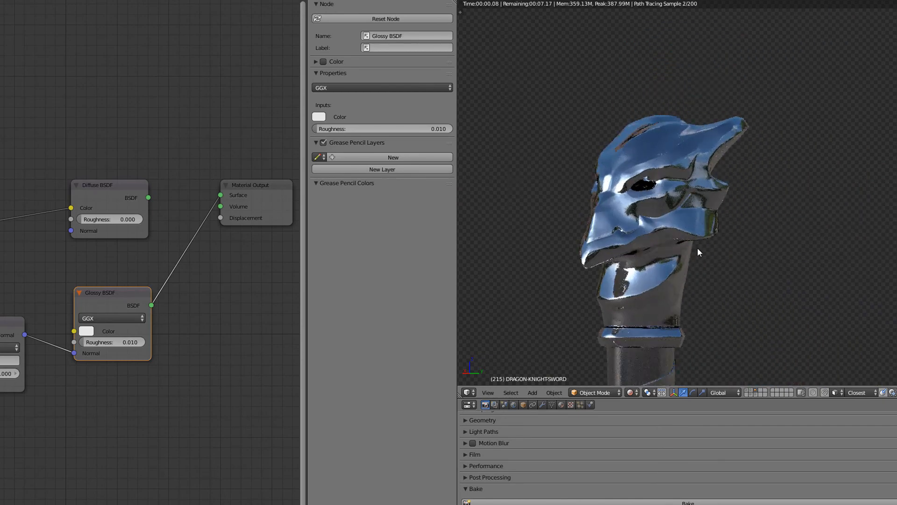
pyautogui.scroll(5, 697, 248)
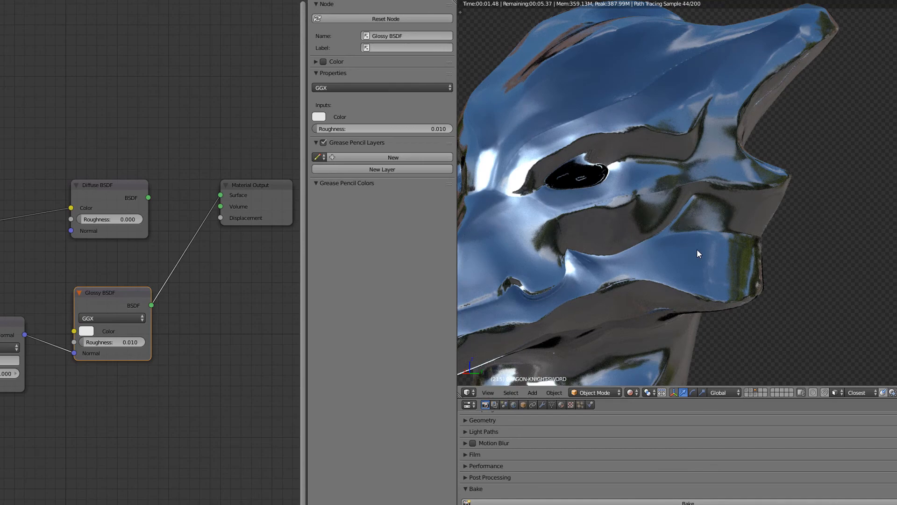
pyautogui.moveTo(691, 251); pyautogui.dragTo(708, 255, button='middle')
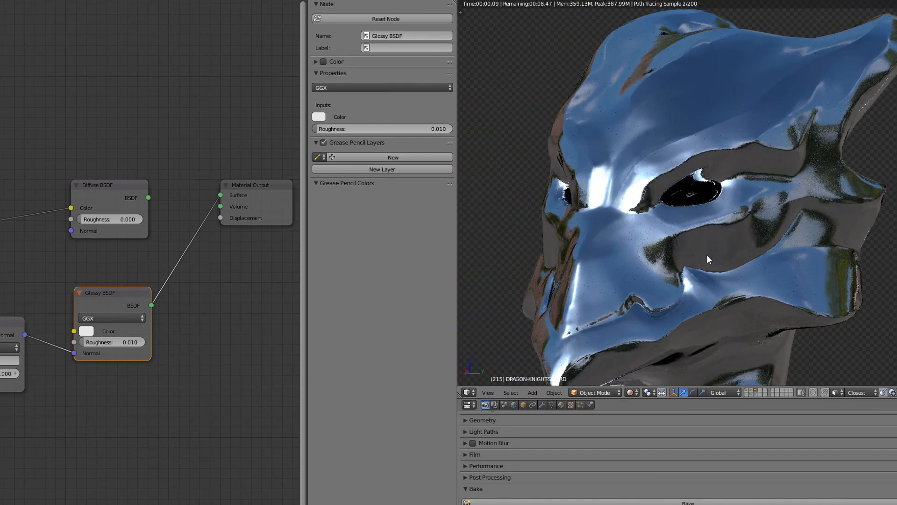
pyautogui.scroll(-2, 705, 248)
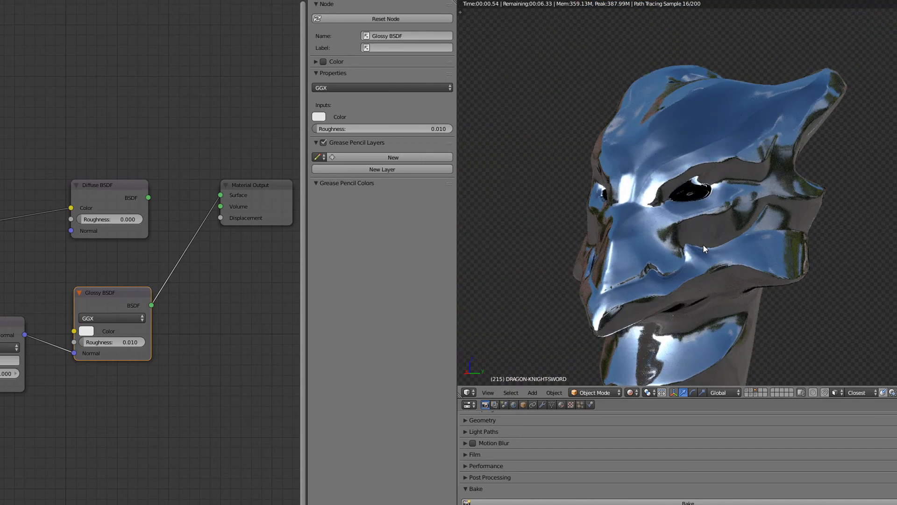
pyautogui.press('KP_Decimal')
pyautogui.moveTo(701, 244); pyautogui.dragTo(818, 253, button='middle')
pyautogui.moveTo(763, 141); pyautogui.dragTo(726, 213, button='middle')
pyautogui.scroll(3, 727, 213)
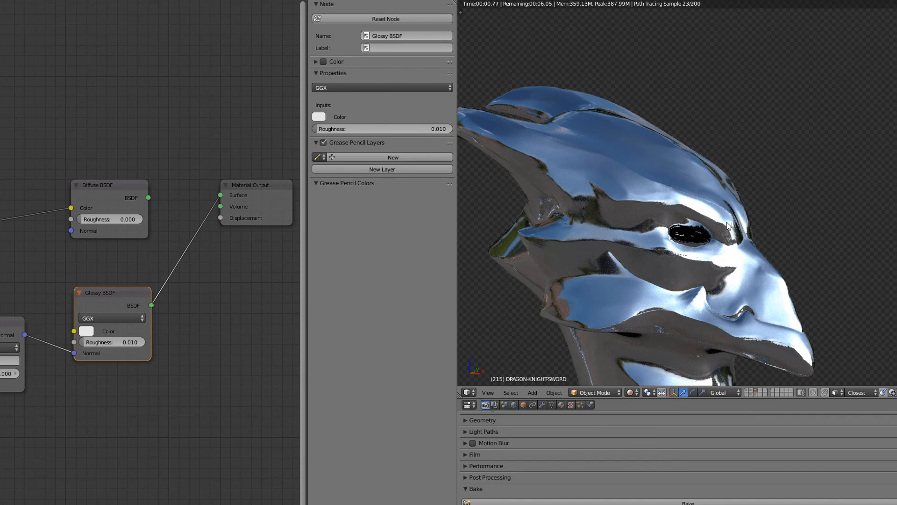
# With the shield in view, set the X rotation of the world's Mapping node to -45° to relight it.
pyautogui.scroll(-10, 725, 224)
pyautogui.keyDown('shift'); pyautogui.moveTo(582, 281); pyautogui.dragTo(801, 127, button='middle'); pyautogui.keyUp('shift')
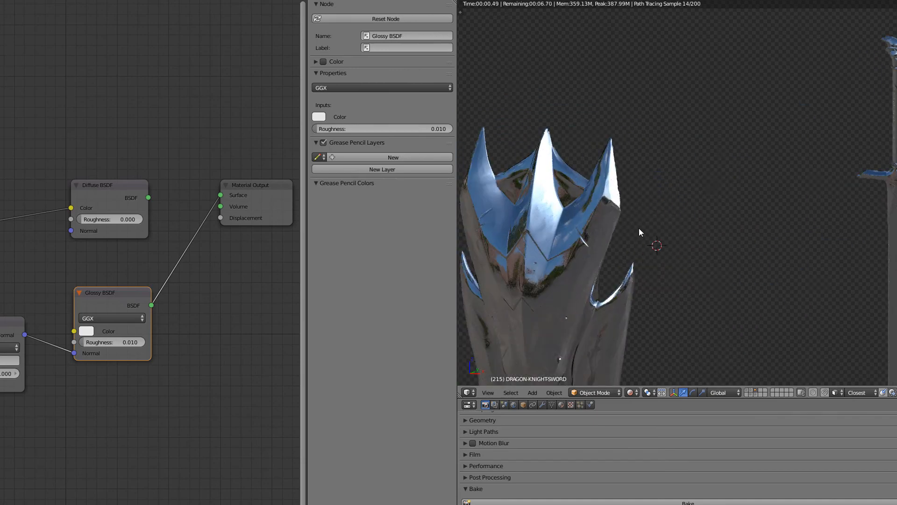
pyautogui.keyDown('shift'); pyautogui.moveTo(593, 283); pyautogui.dragTo(722, 169, button='middle'); pyautogui.keyUp('shift')
pyautogui.scroll(6, 717, 174)
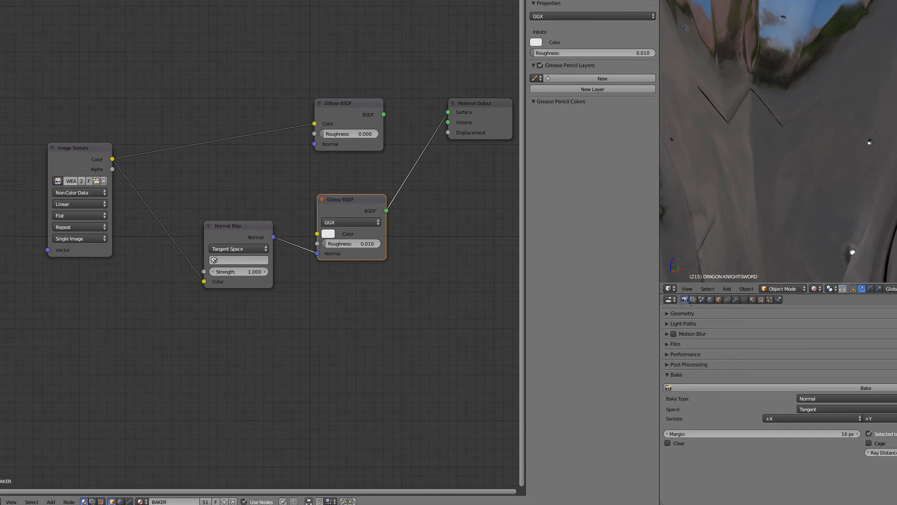
pyautogui.click(120, 502)
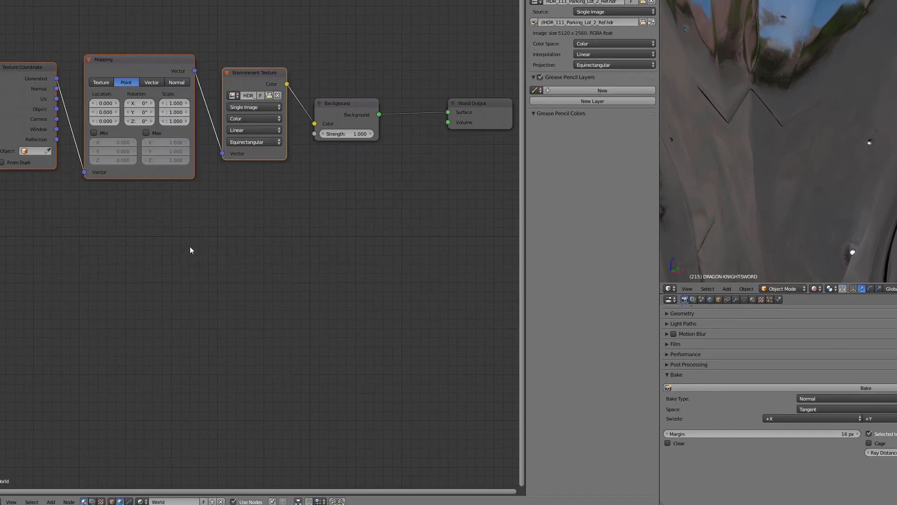
pyautogui.moveTo(209, 228); pyautogui.dragTo(259, 323, button='middle')
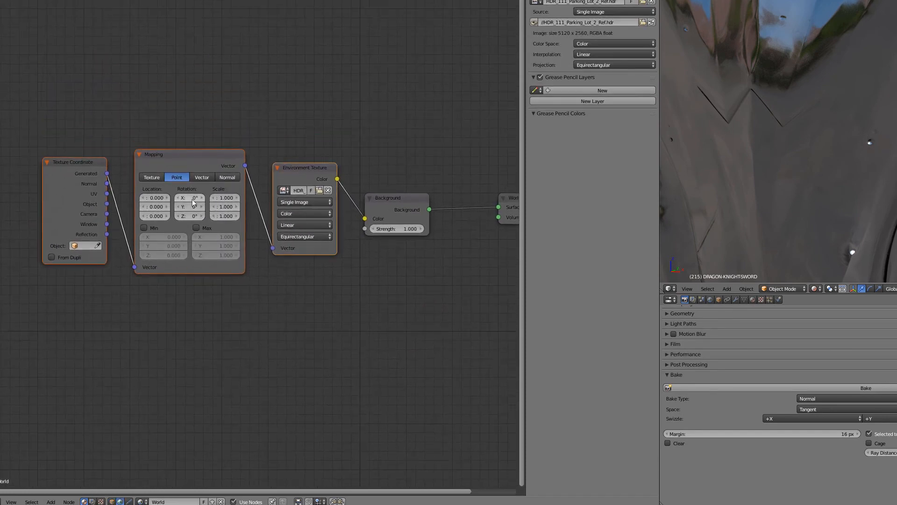
pyautogui.moveTo(194, 202); pyautogui.dragTo(204, 202)
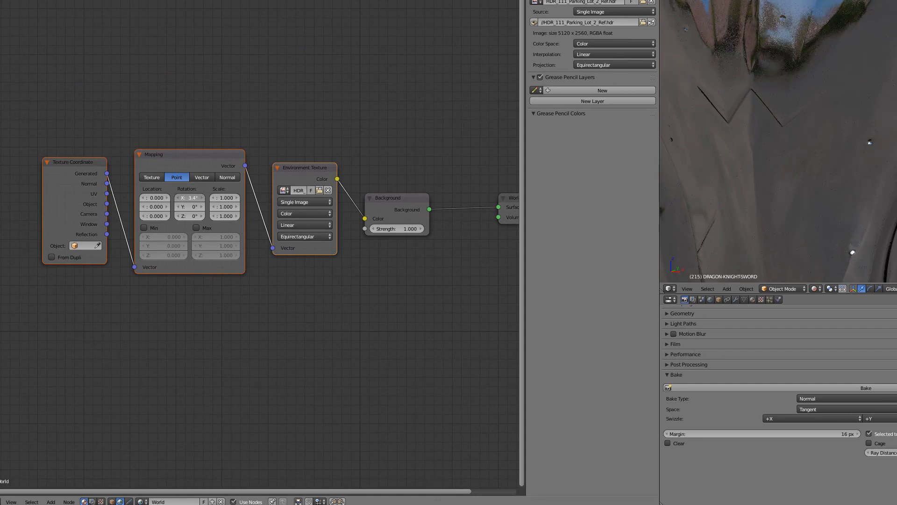
pyautogui.click(193, 201)
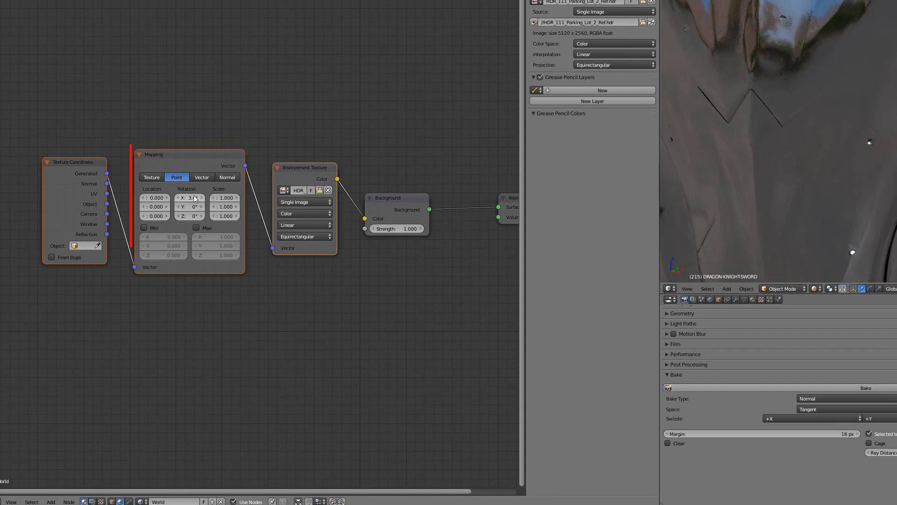
pyautogui.write('45')
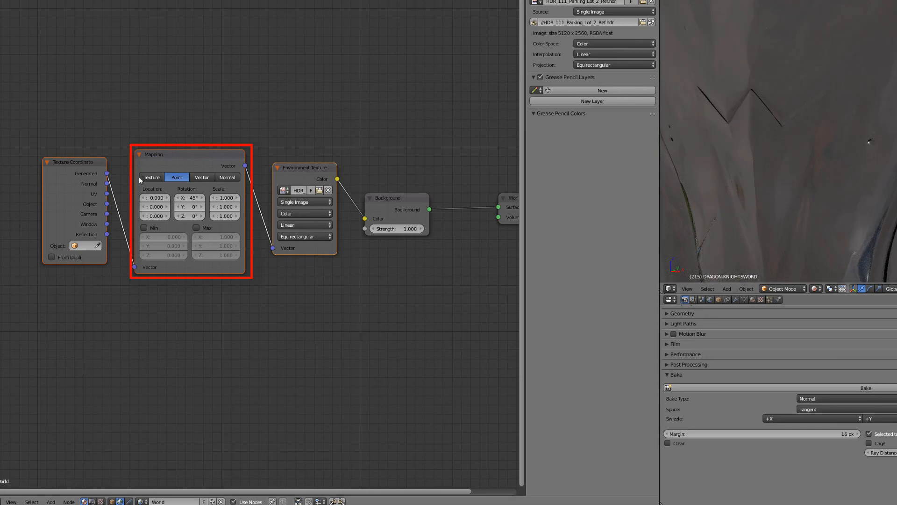
pyautogui.write('d')
pyautogui.press('Return')
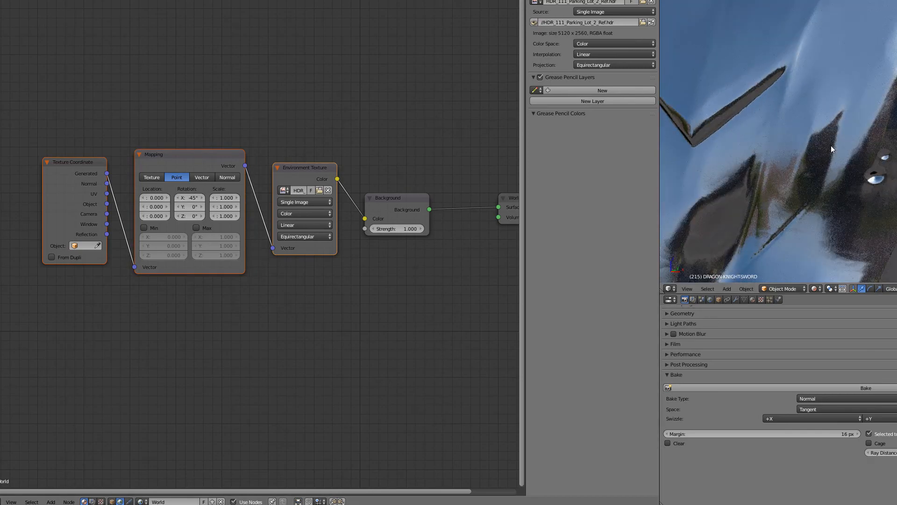
# Examine the shield's baked scratches, dents, seams and edges in the rendered view, both close up and as a whole.
pyautogui.keyDown('shift'); pyautogui.moveTo(784, 178); pyautogui.dragTo(796, 60, button='middle'); pyautogui.keyUp('shift')
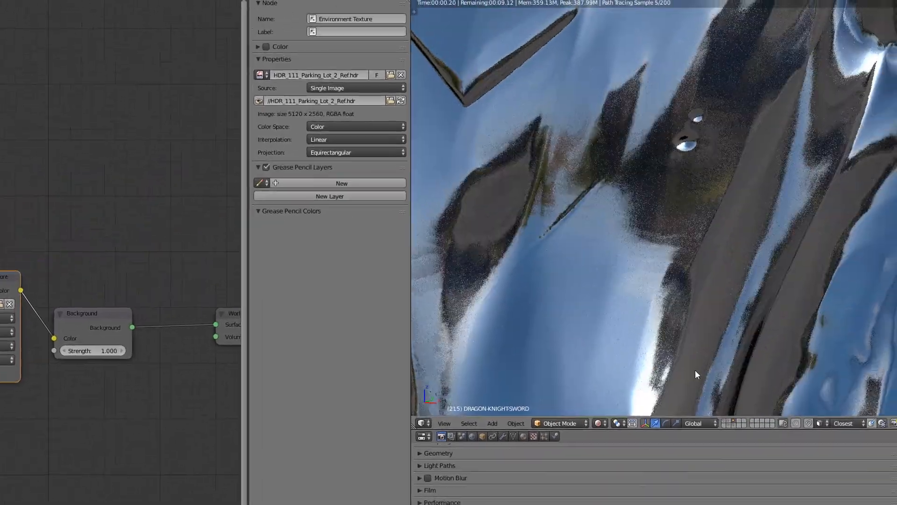
pyautogui.scroll(3, 689, 289)
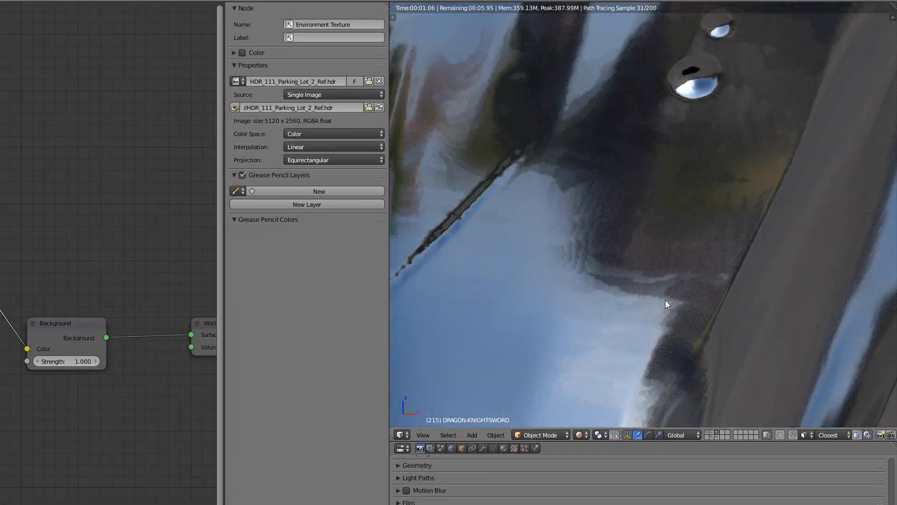
pyautogui.scroll(-5, 659, 298)
pyautogui.scroll(-1, 649, 296)
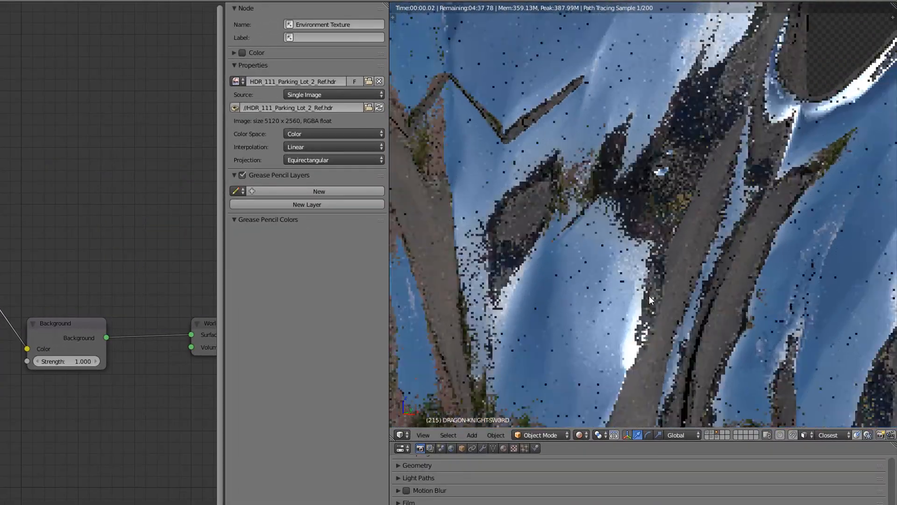
pyautogui.scroll(-1, 649, 296)
pyautogui.keyDown('shift'); pyautogui.moveTo(663, 288); pyautogui.dragTo(585, 306, button='middle'); pyautogui.keyUp('shift')
pyautogui.keyDown('shift'); pyautogui.moveTo(649, 272); pyautogui.dragTo(694, 218, button='middle'); pyautogui.keyUp('shift')
pyautogui.scroll(-5, 611, 269)
pyautogui.moveTo(597, 264); pyautogui.dragTo(632, 248, button='middle')
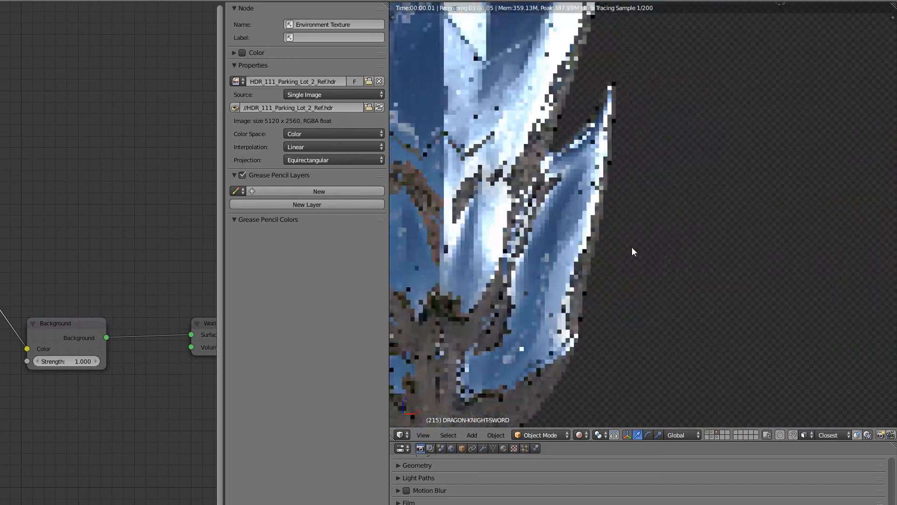
pyautogui.moveTo(563, 205); pyautogui.dragTo(699, 286, button='middle')
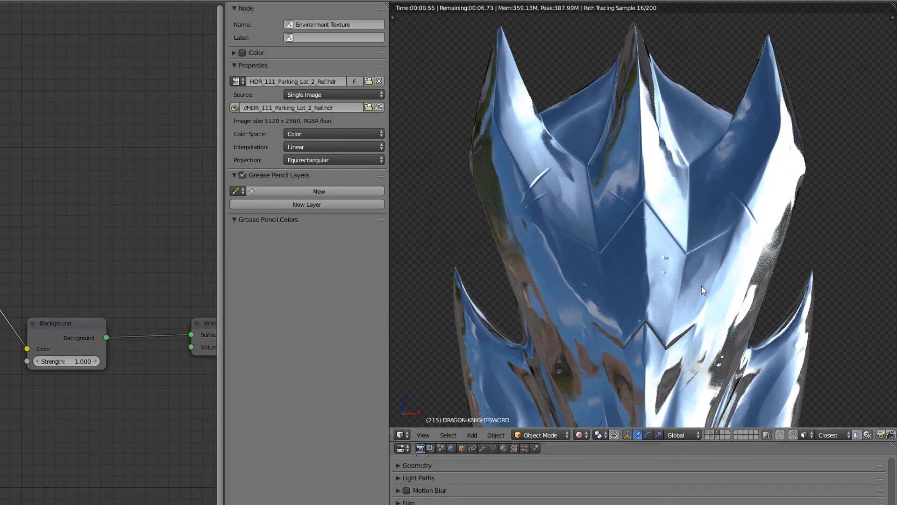
pyautogui.scroll(3, 698, 293)
pyautogui.scroll(4, 625, 279)
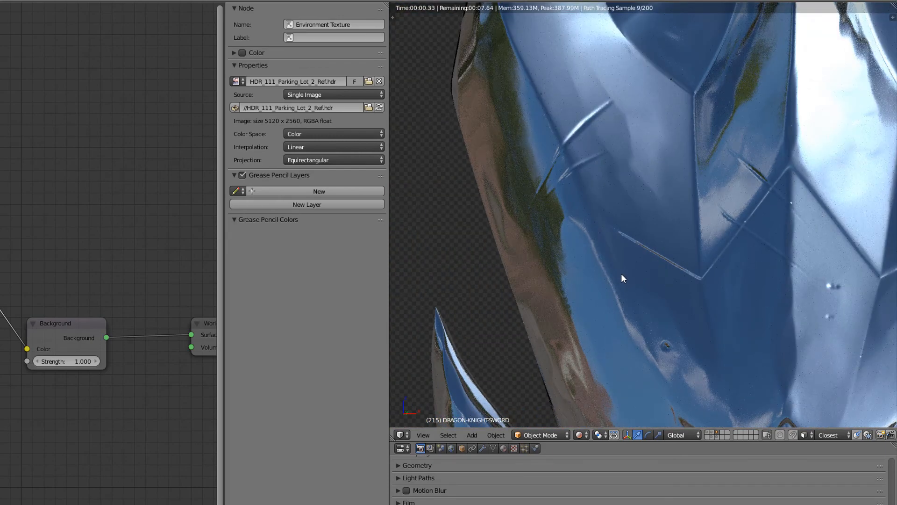
pyautogui.scroll(-6, 621, 273)
pyautogui.moveTo(775, 198); pyautogui.dragTo(723, 114, button='middle')
pyautogui.scroll(5, 645, 306)
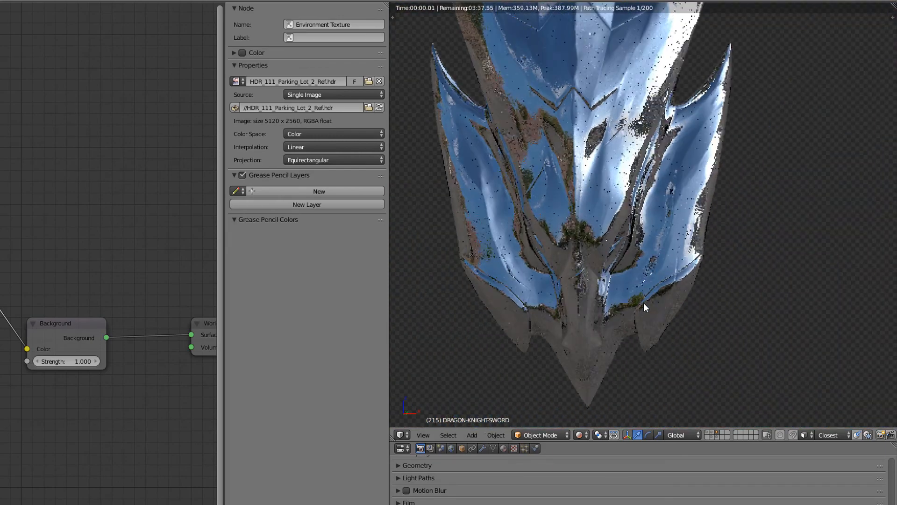
pyautogui.moveTo(641, 292); pyautogui.dragTo(640, 287, button='middle')
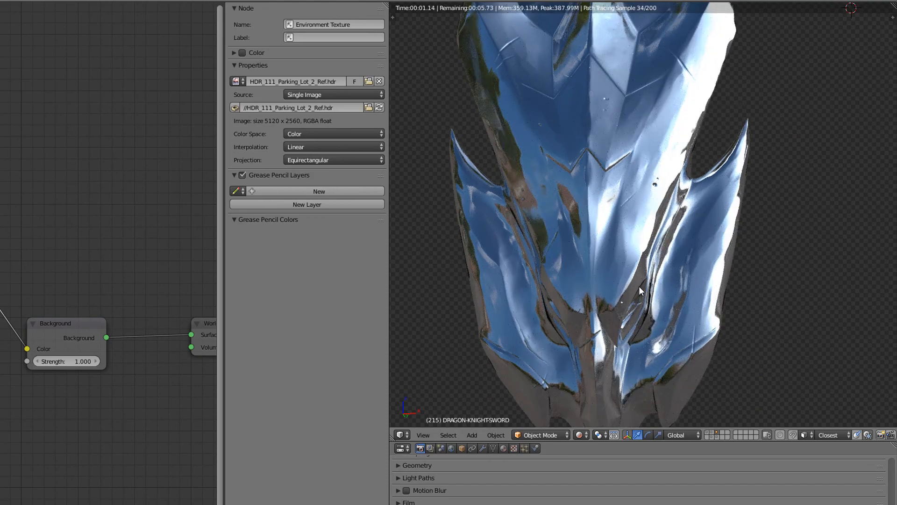